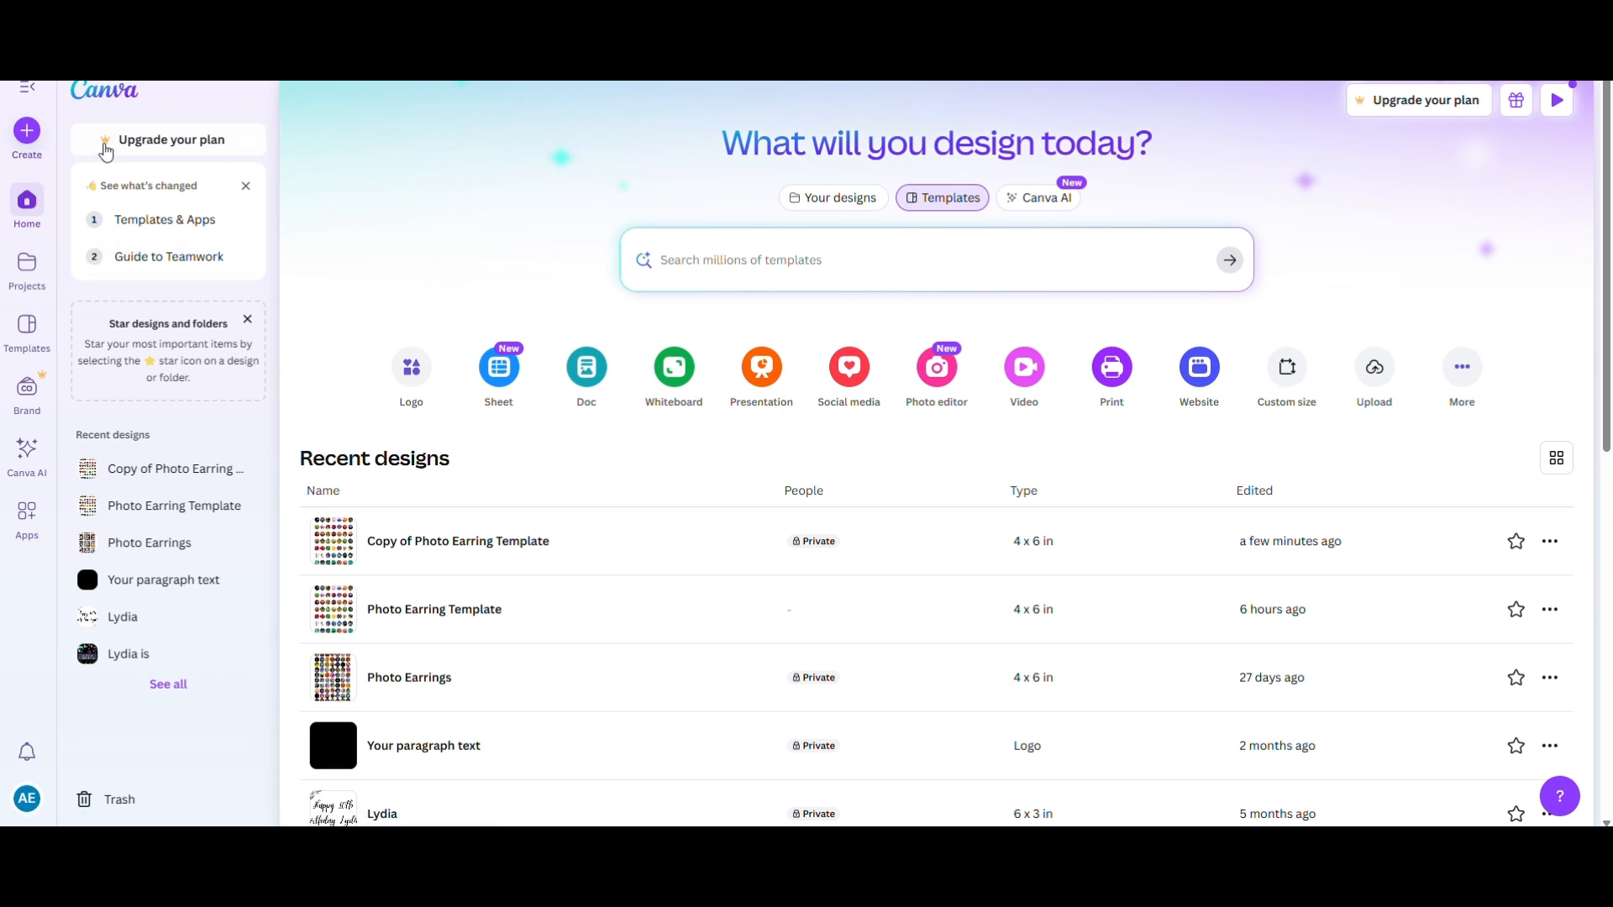
# Step: Create a new blank design with a custom size of 4 × 6 in
pyautogui.click(27, 132)
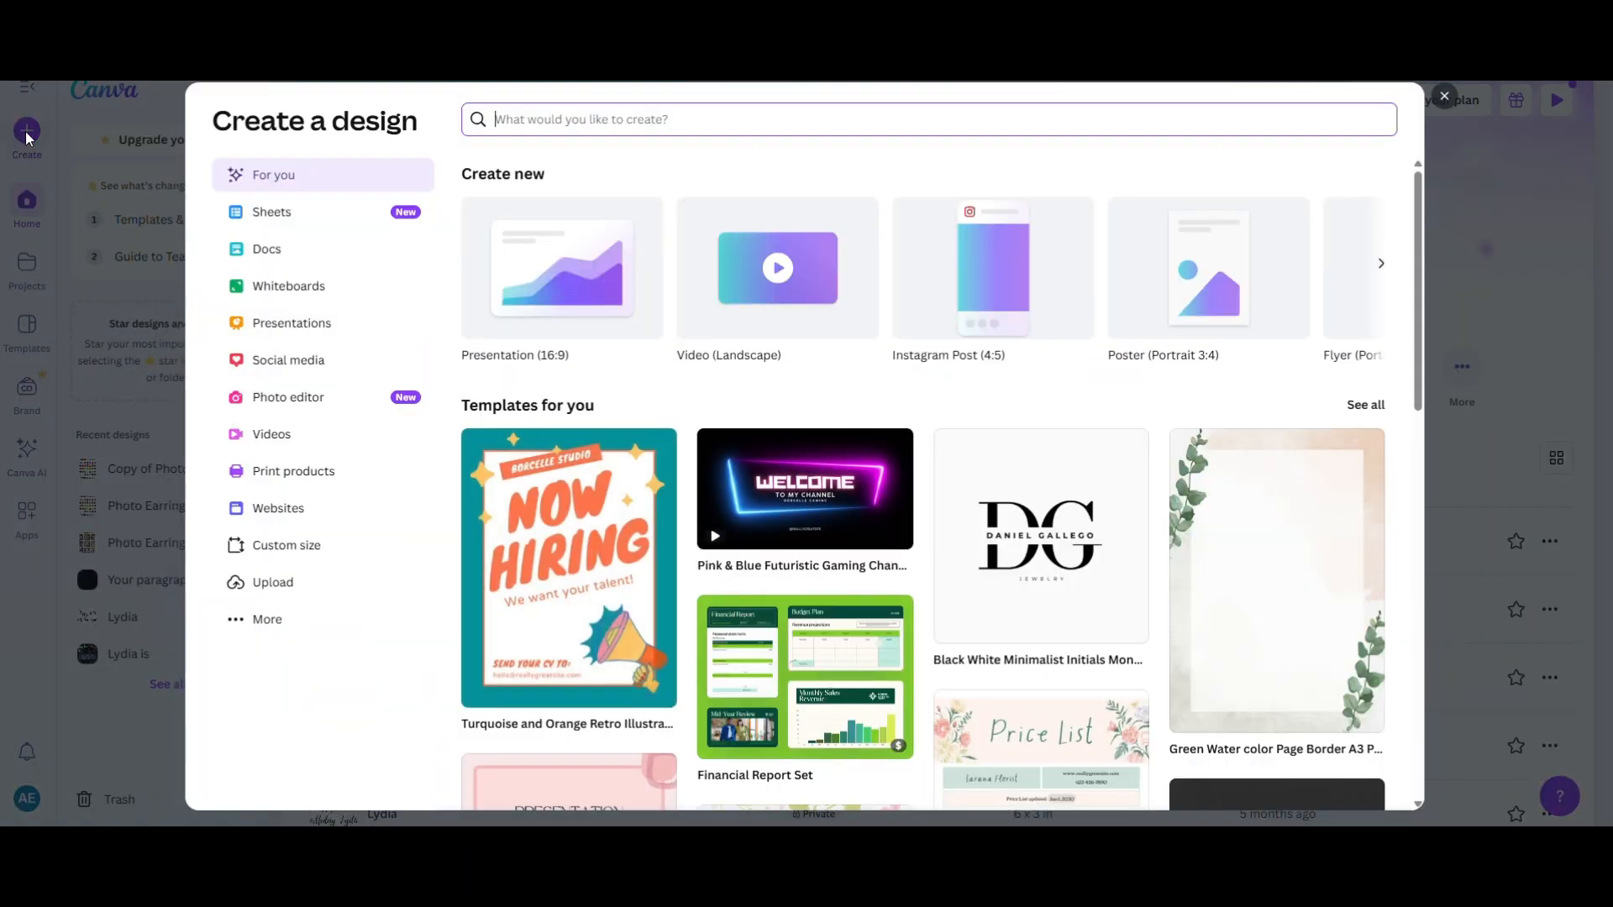
pyautogui.click(264, 625)
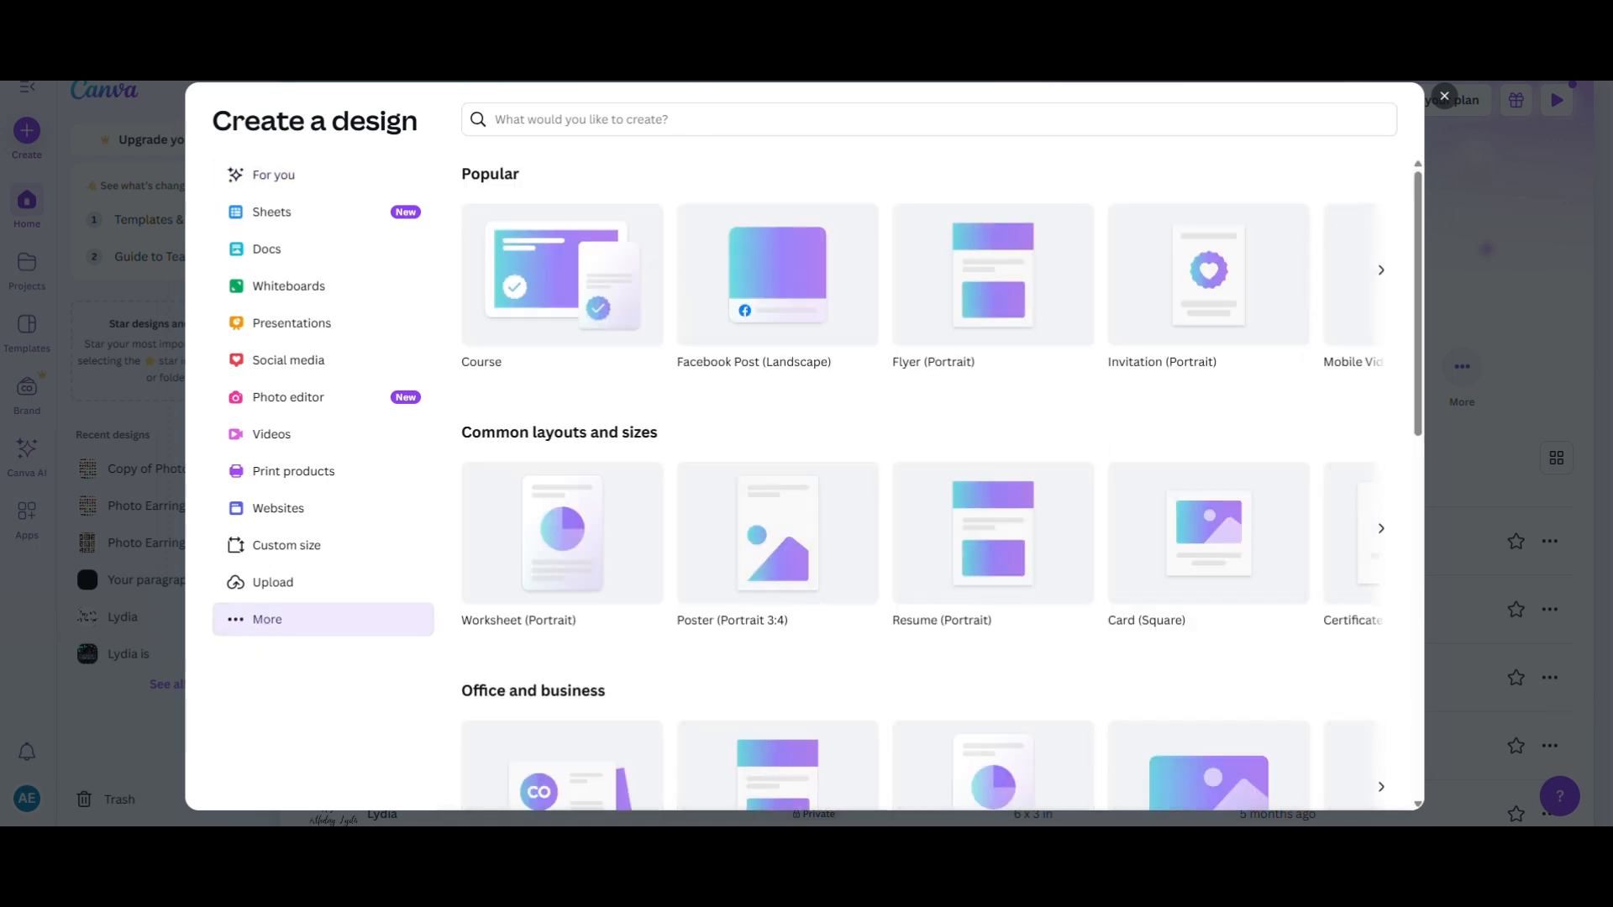
pyautogui.click(551, 116)
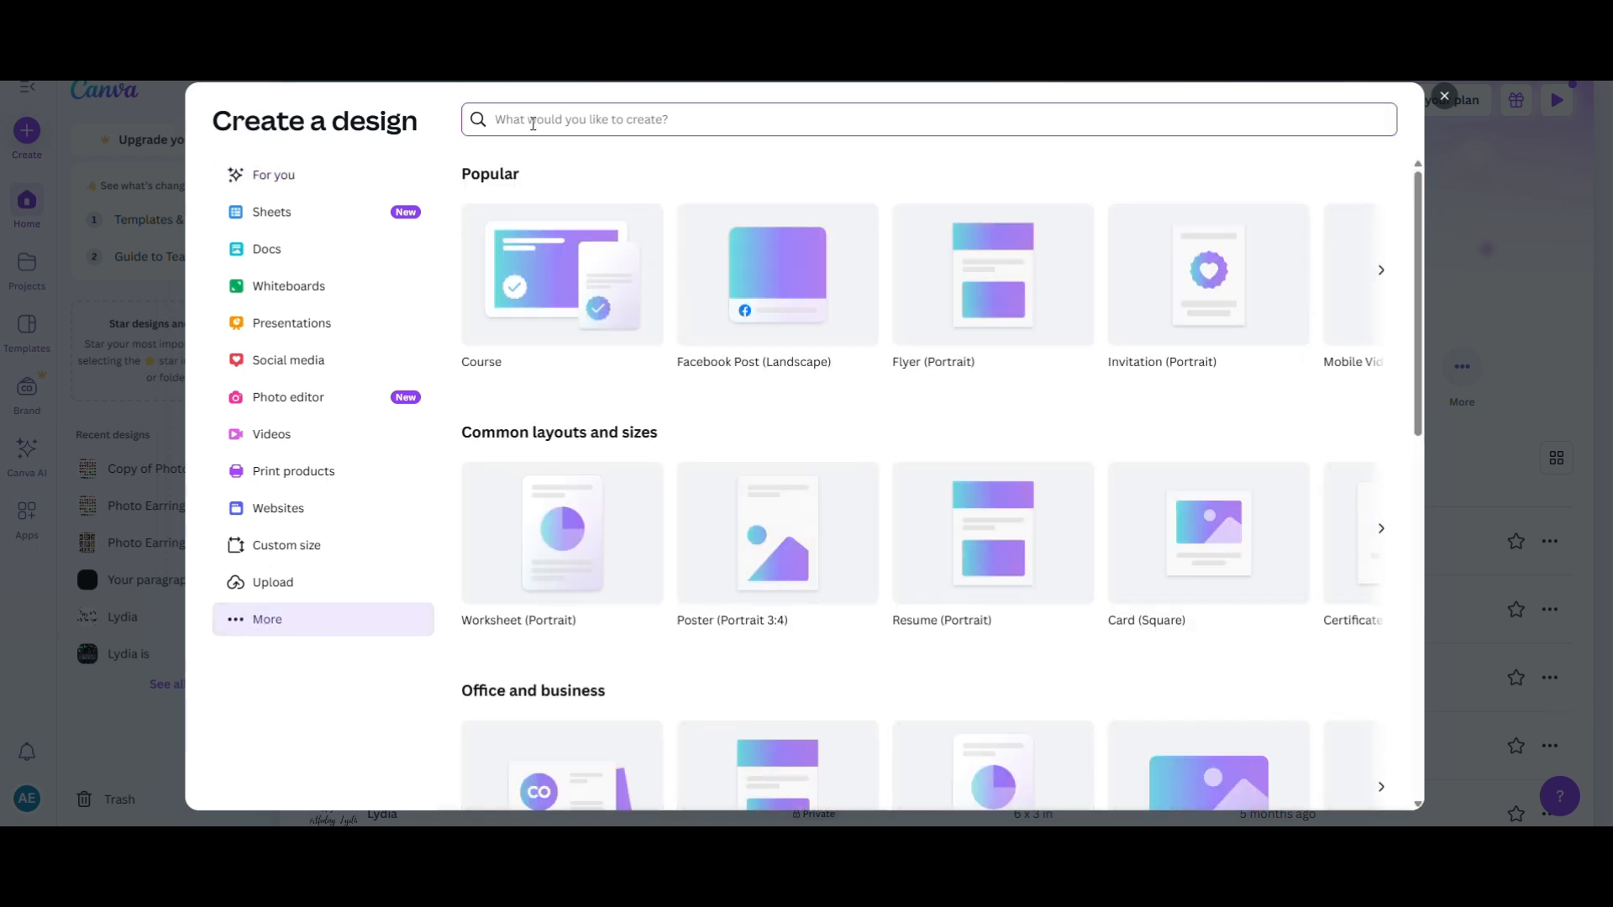
pyautogui.write('4x')
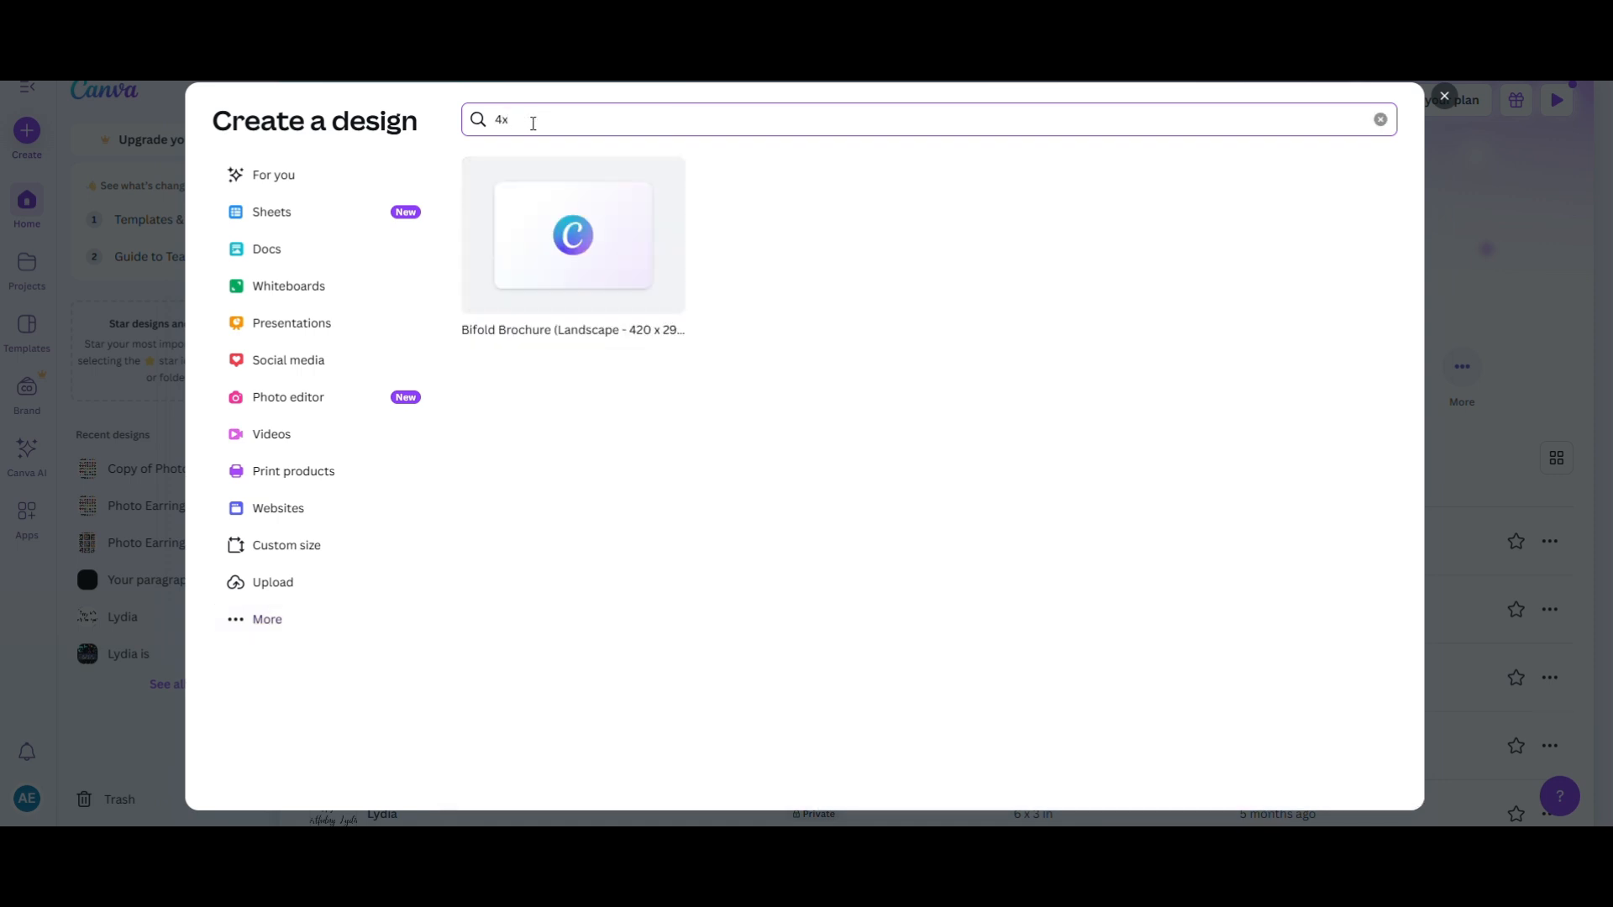
pyautogui.write('6')
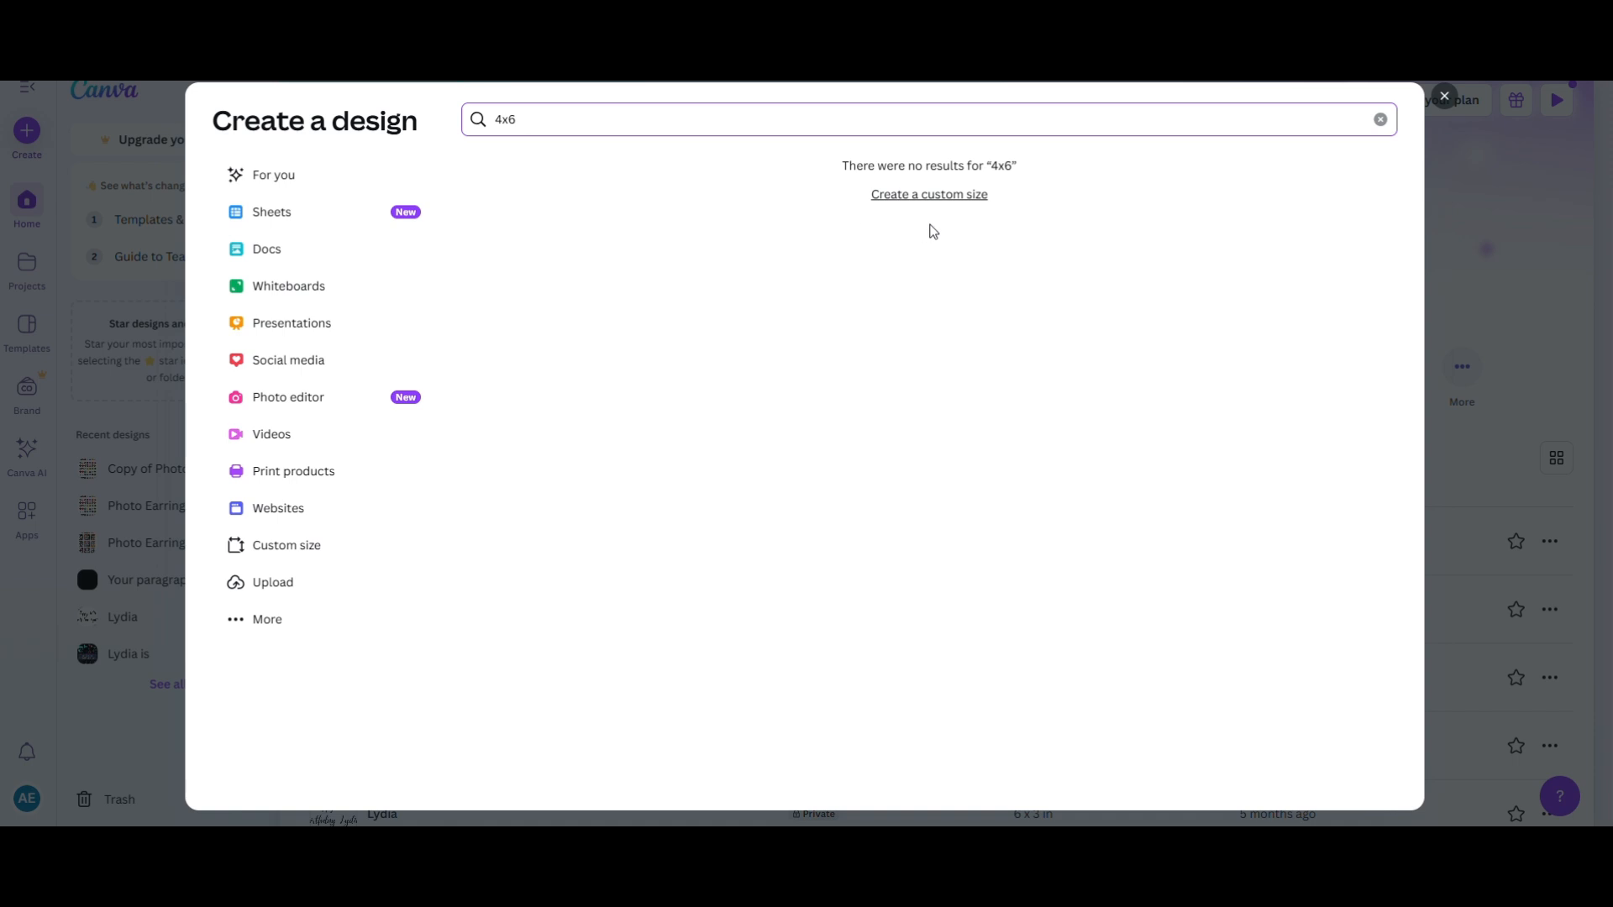
pyautogui.click(961, 196)
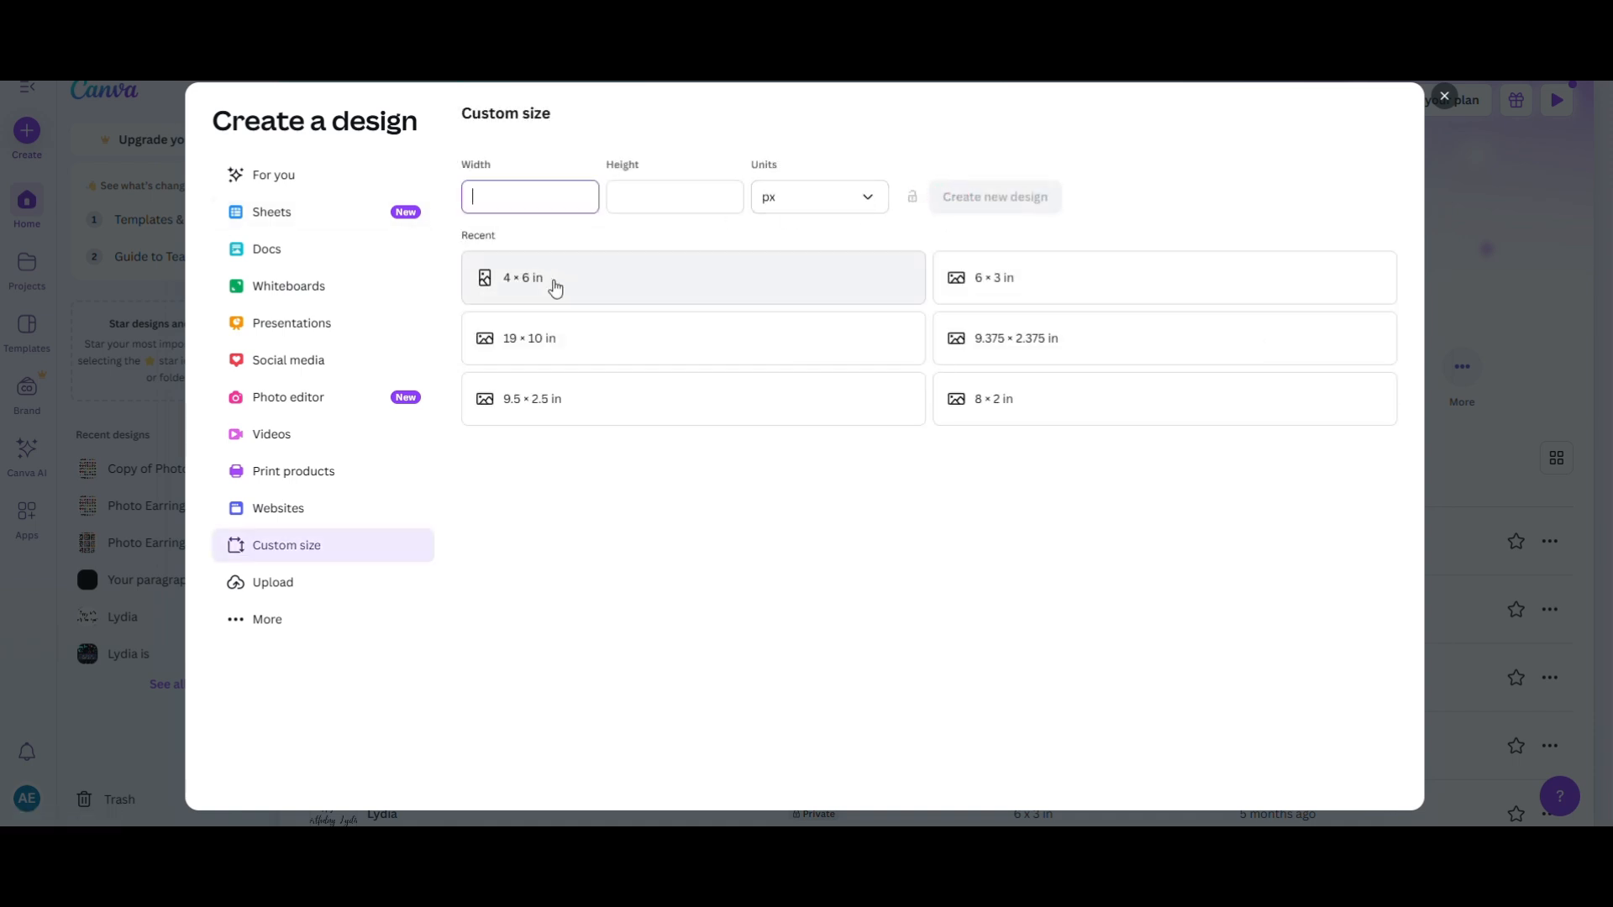
pyautogui.click(856, 203)
pyautogui.click(826, 283)
pyautogui.click(520, 279)
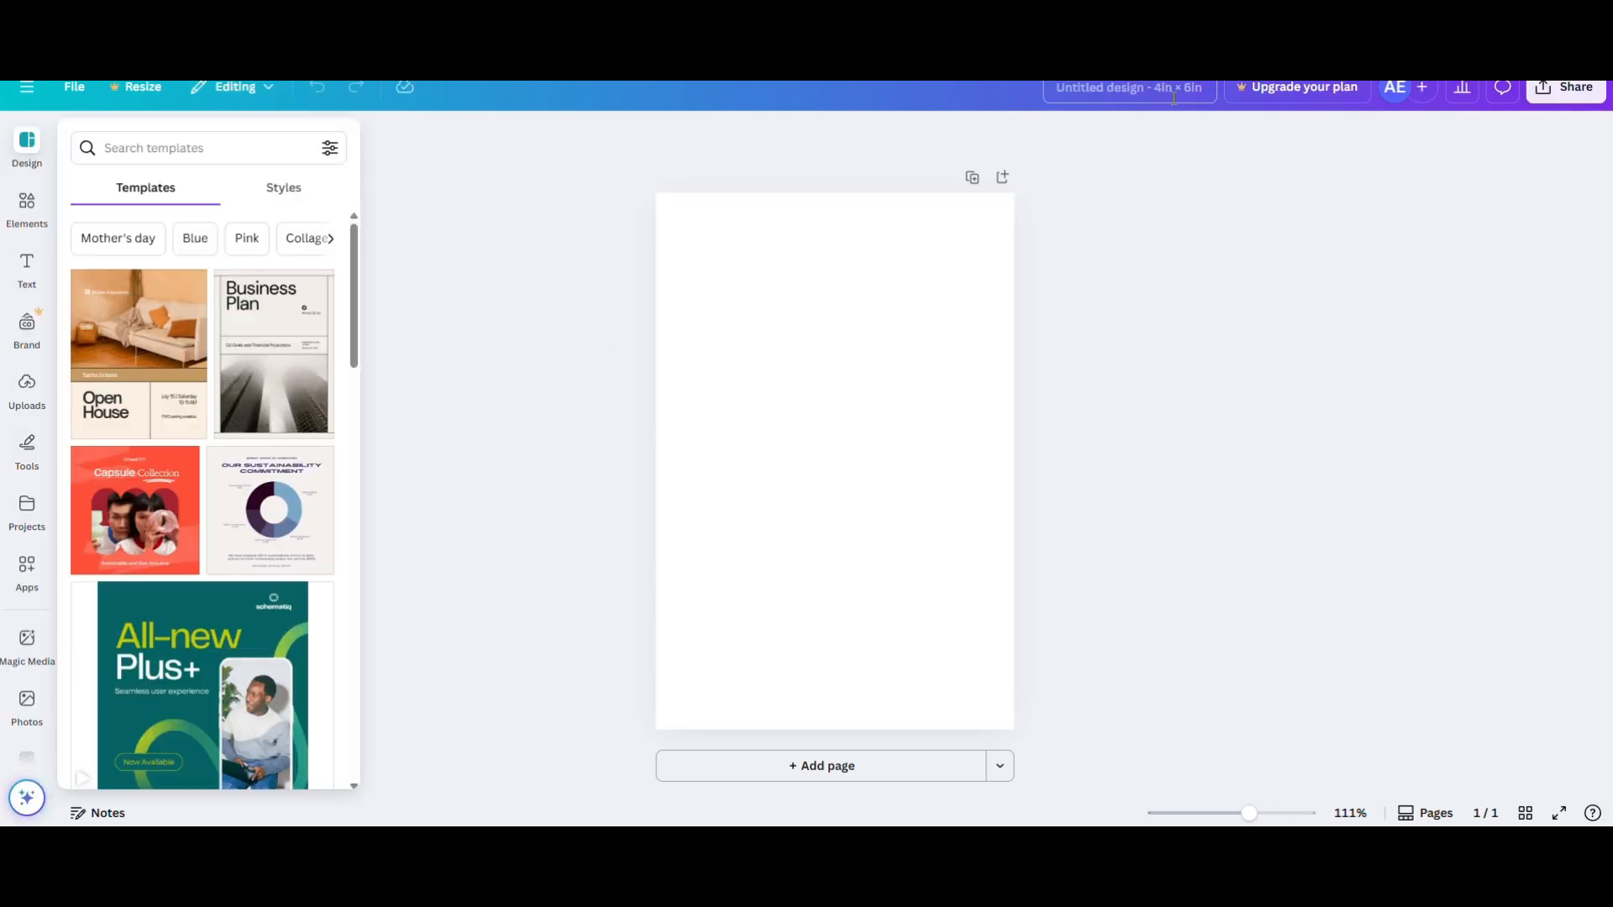
# Step: Name the design "Photo Earrings Template"
pyautogui.click(1125, 91)
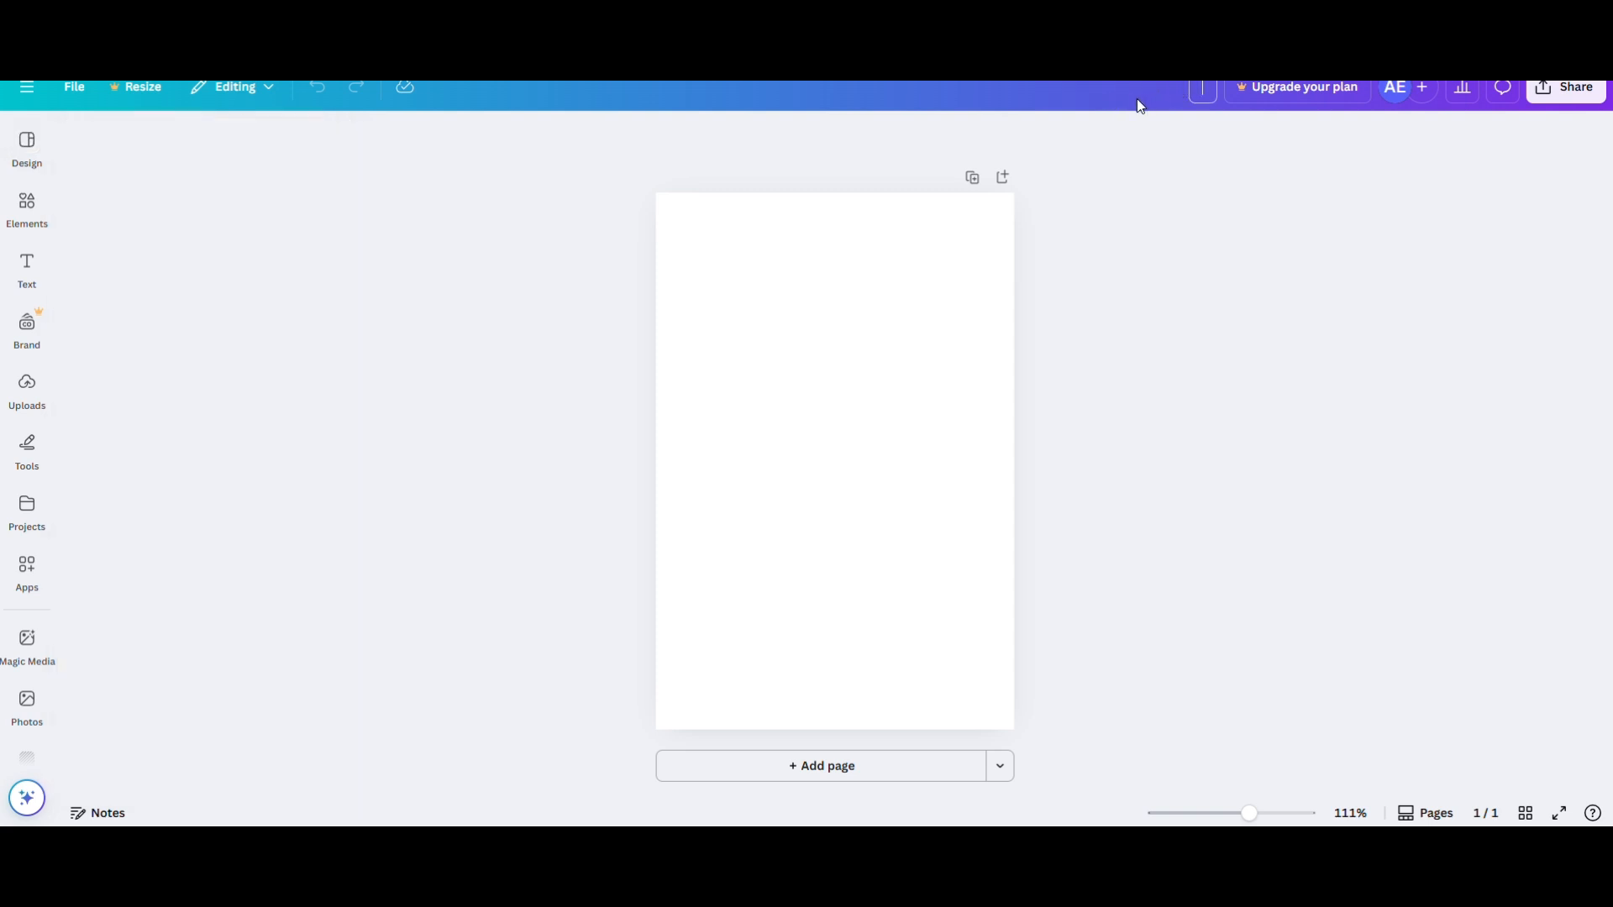
pyautogui.write('Photo Template')
pyautogui.press('BackSpace')
pyautogui.press('BackSpace')
pyautogui.press('BackSpace')
pyautogui.press('BackSpace')
pyautogui.press('BackSpace')
pyautogui.press('BackSpace')
pyautogui.press('BackSpace')
pyautogui.press('BackSpace')
pyautogui.press('BackSpace')
pyautogui.write('Earrings Template')
pyautogui.click(1180, 220)
# Step: Insert a circle frame from the elements library and move it near the page's upper-left corner
pyautogui.click(25, 158)
pyautogui.click(30, 229)
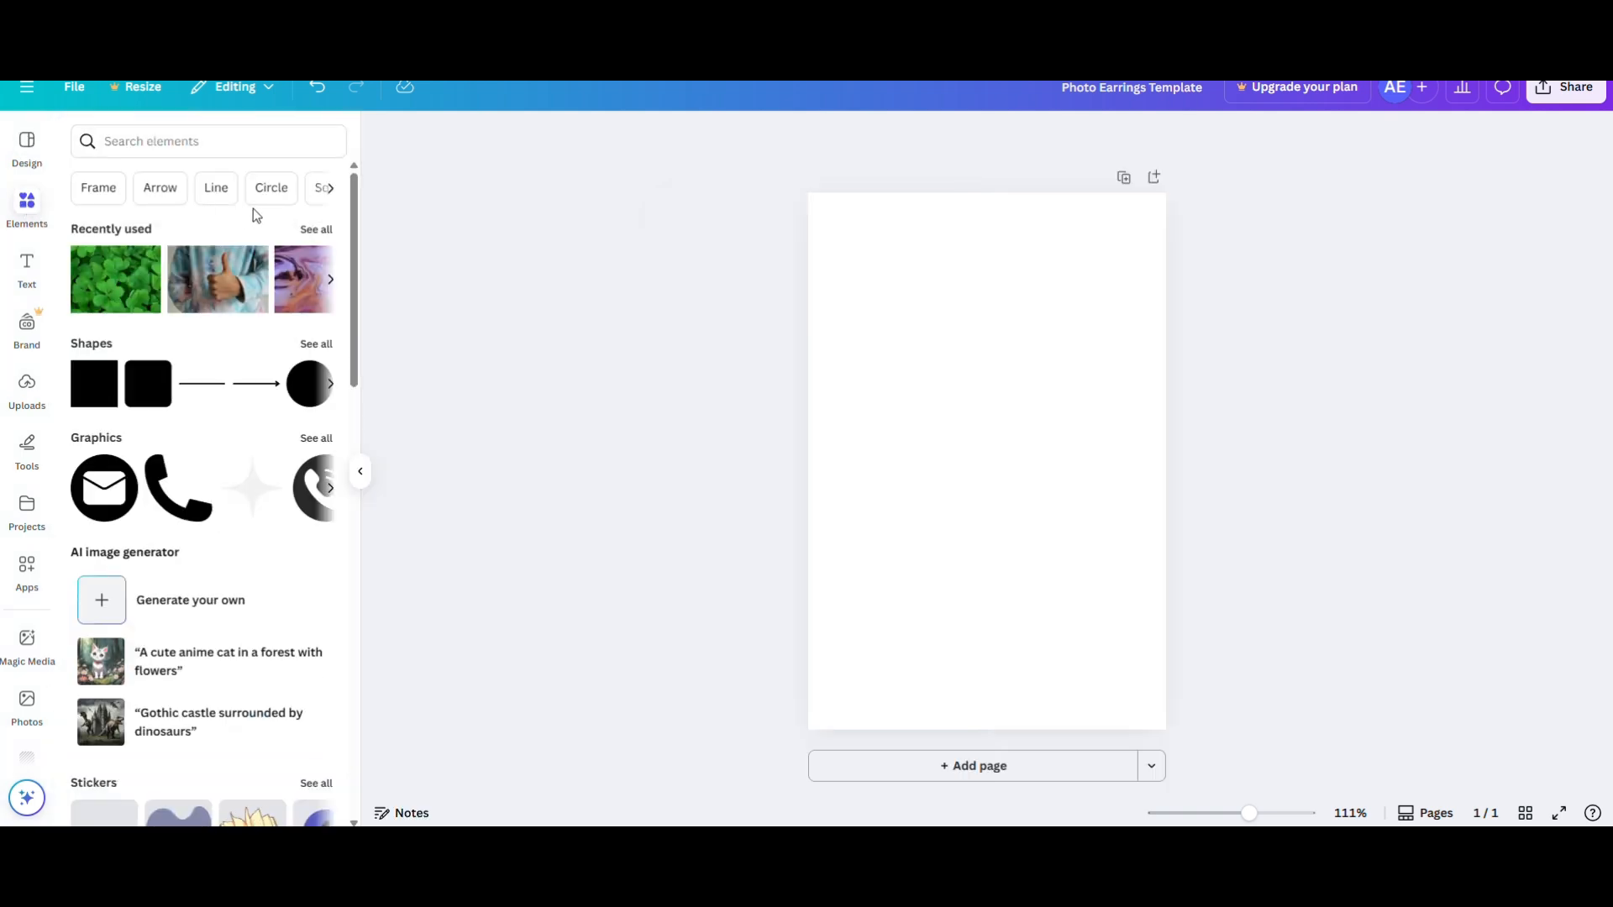
pyautogui.click(330, 188)
pyautogui.click(330, 189)
pyautogui.click(330, 188)
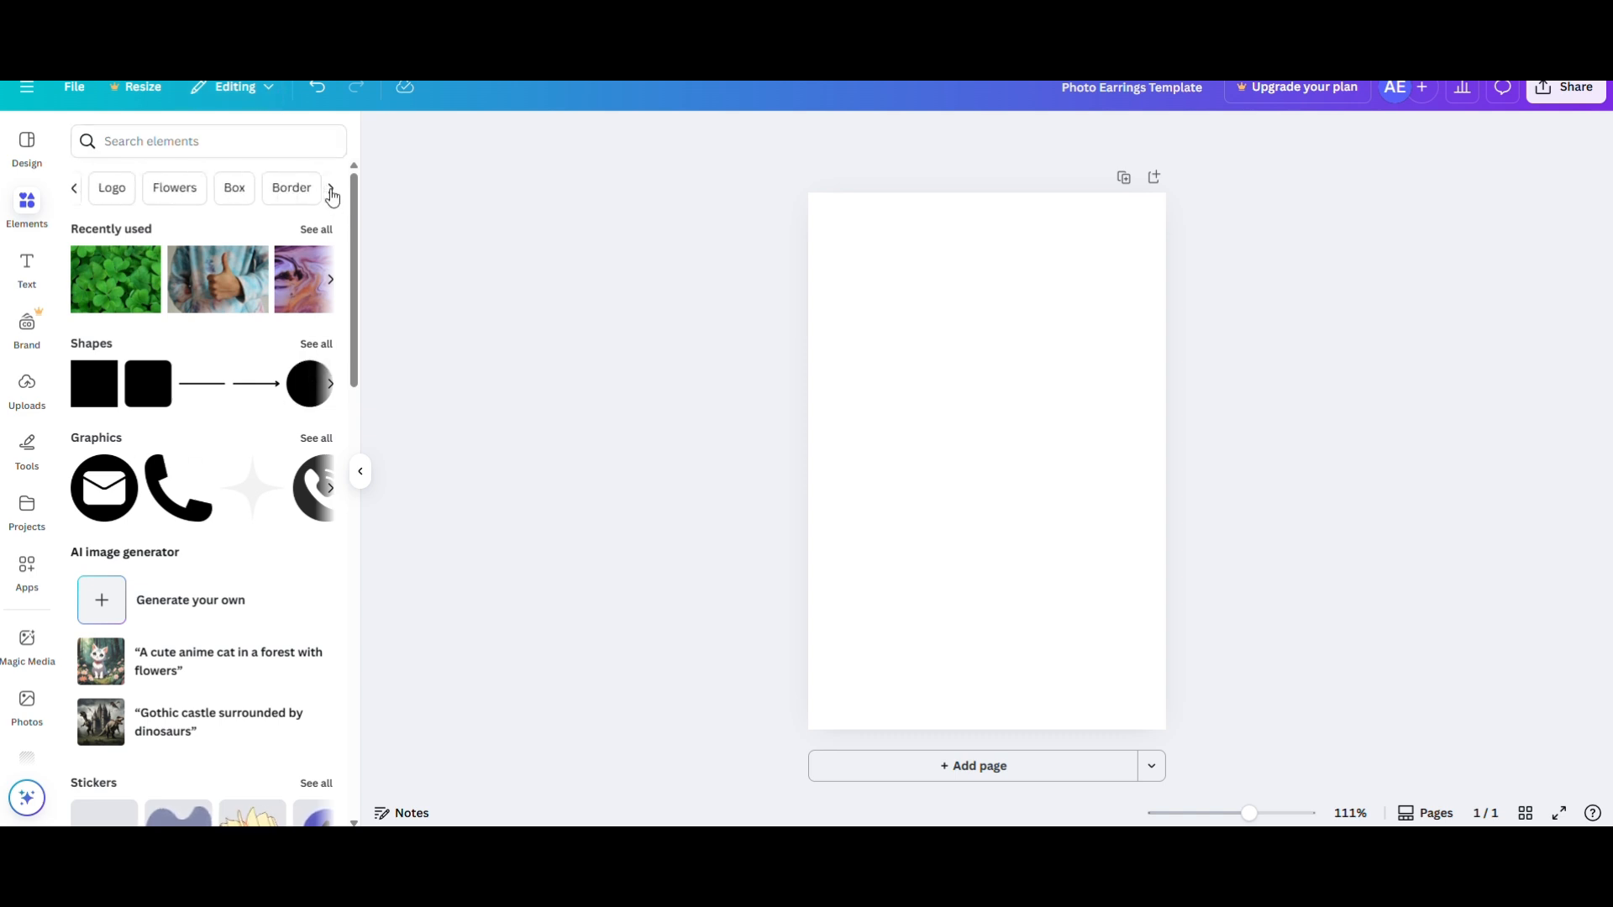
pyautogui.click(331, 188)
pyautogui.scroll(-10, 176, 364)
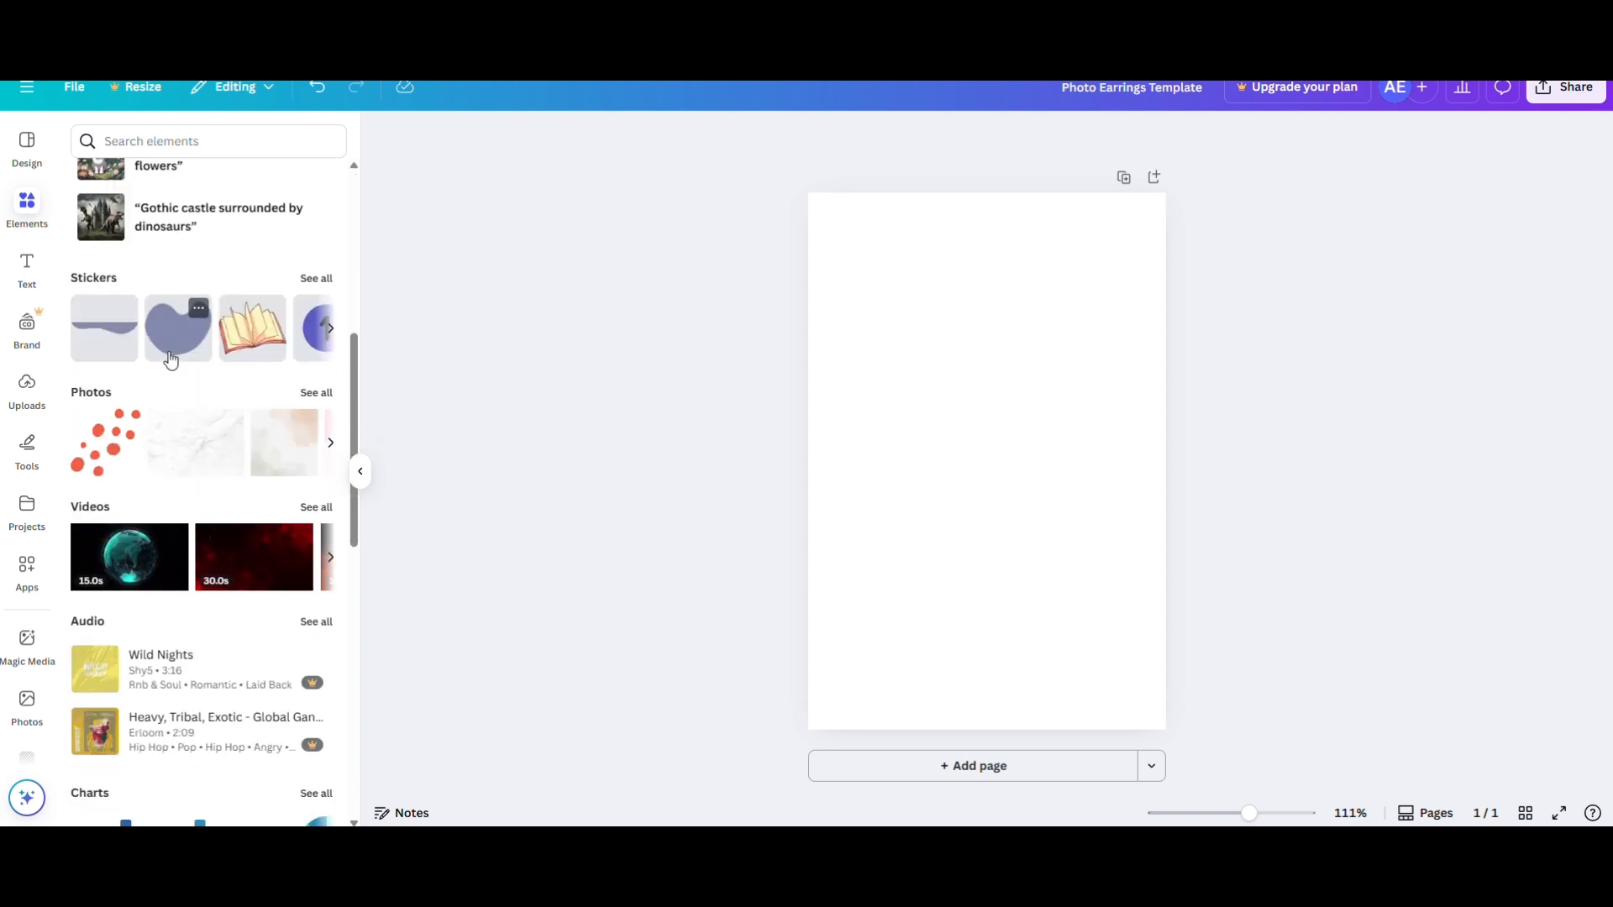
pyautogui.scroll(-6, 168, 360)
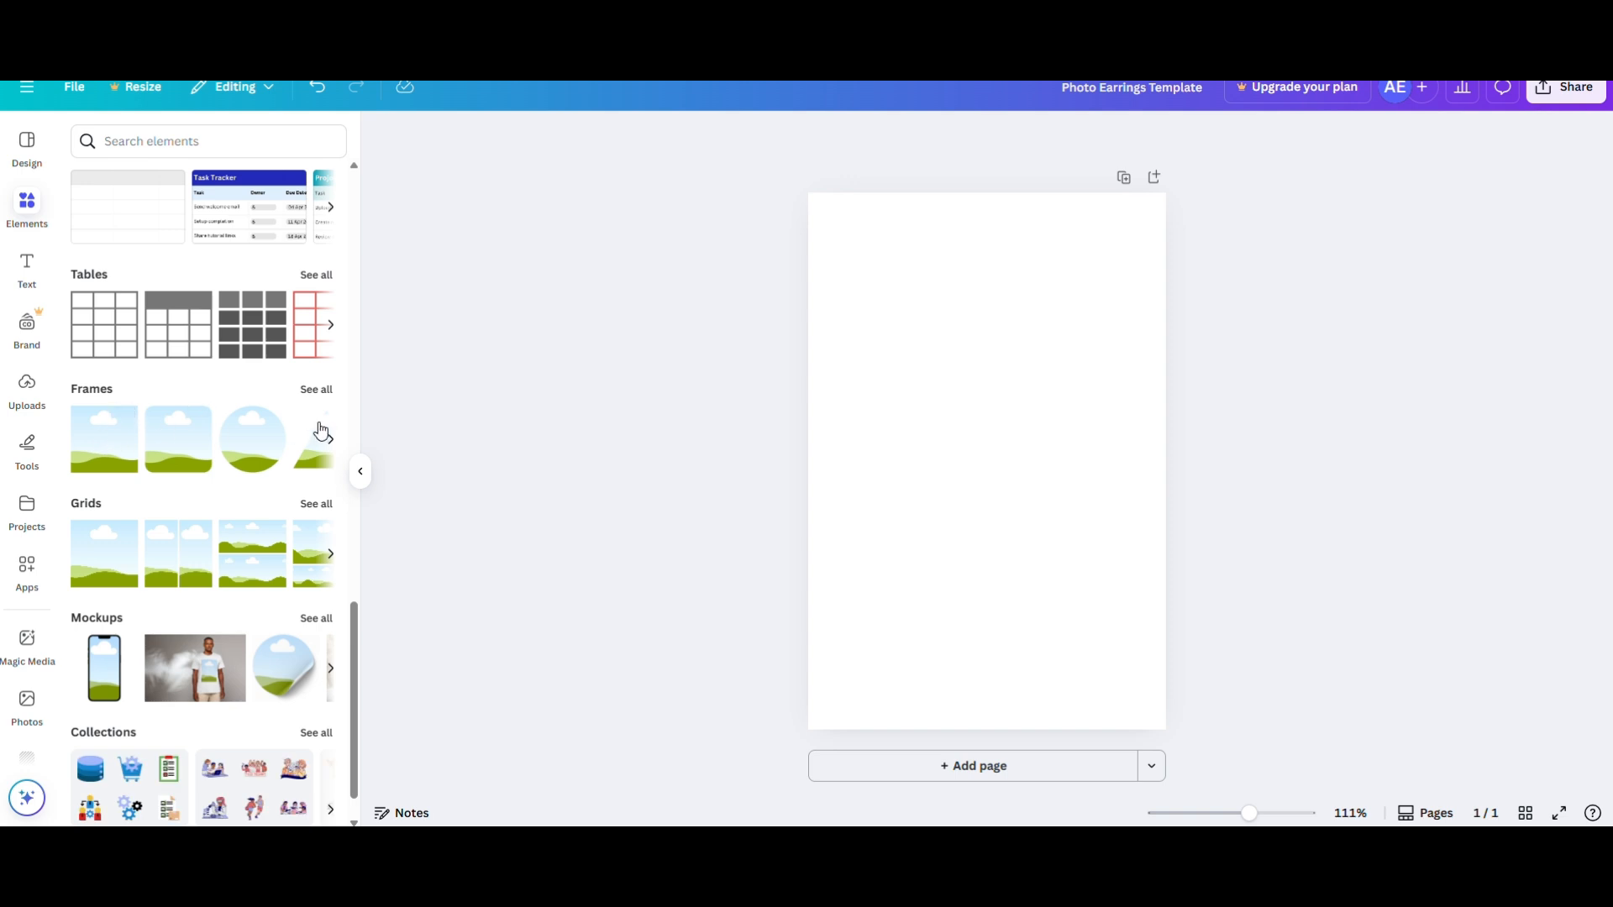
pyautogui.click(255, 453)
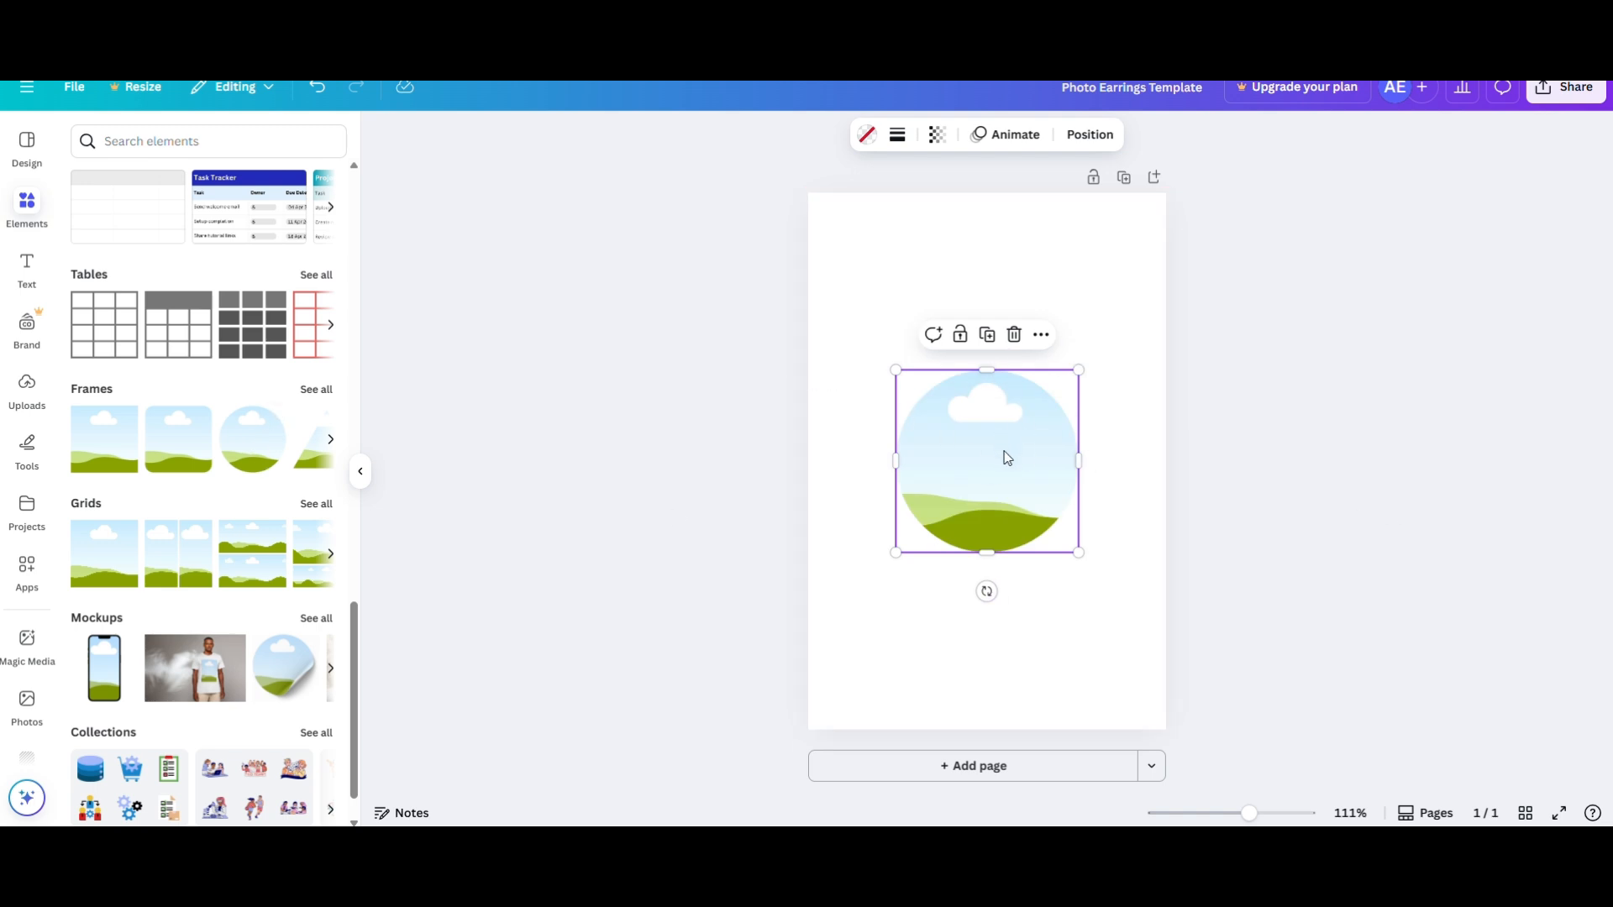
pyautogui.moveTo(998, 475); pyautogui.dragTo(933, 326)
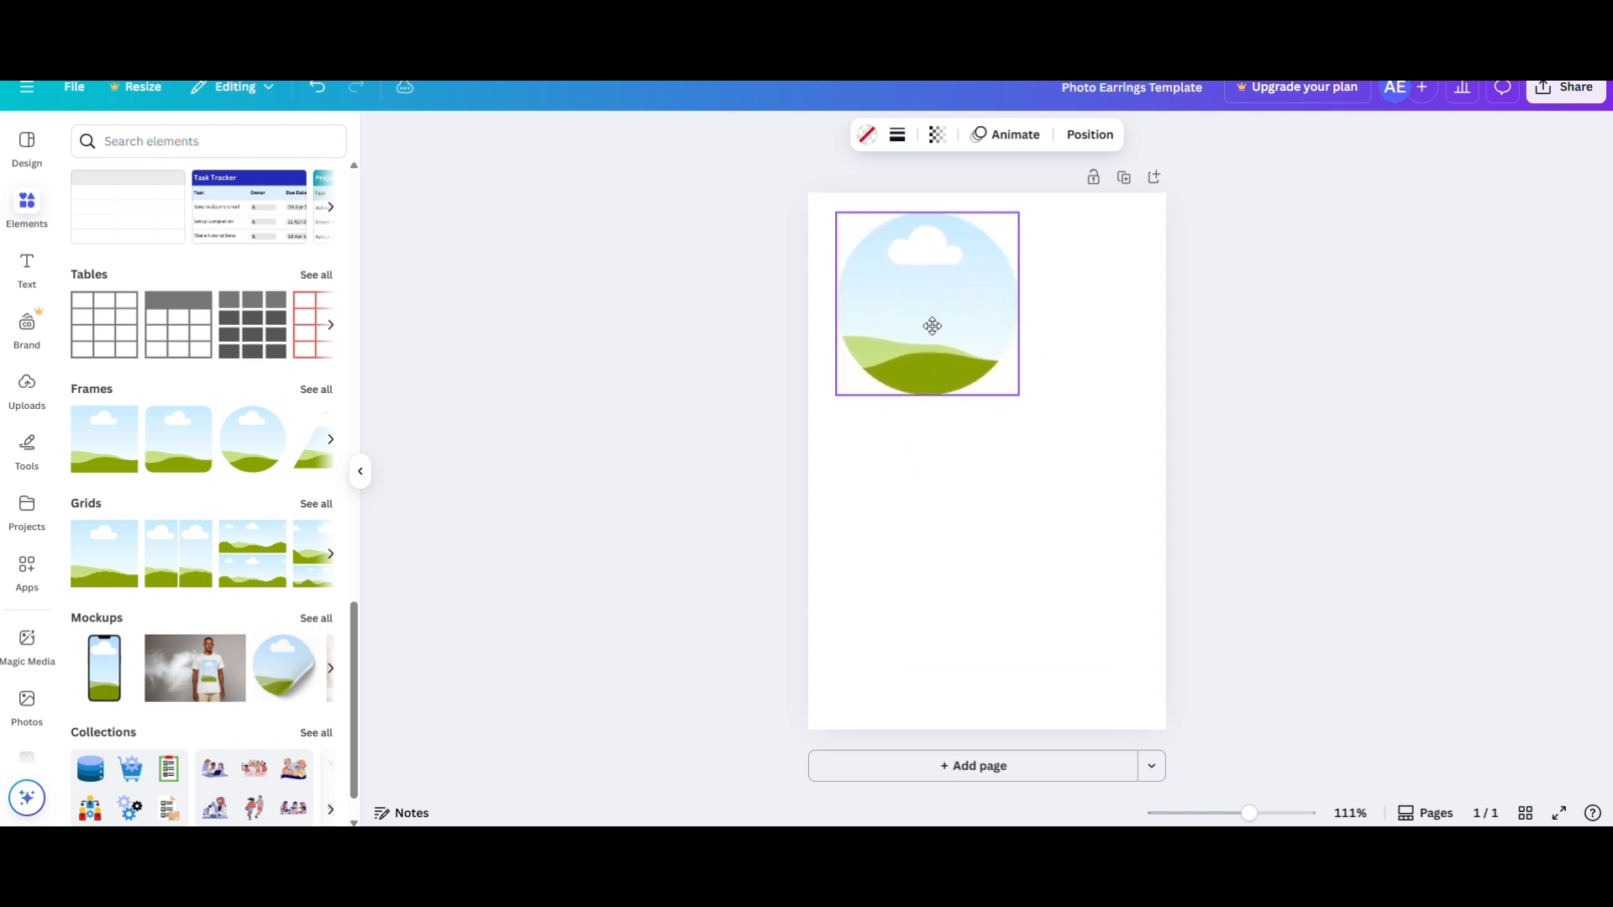
# Step: Set the circle frame's width and height to 0.4 in each
pyautogui.click(1089, 135)
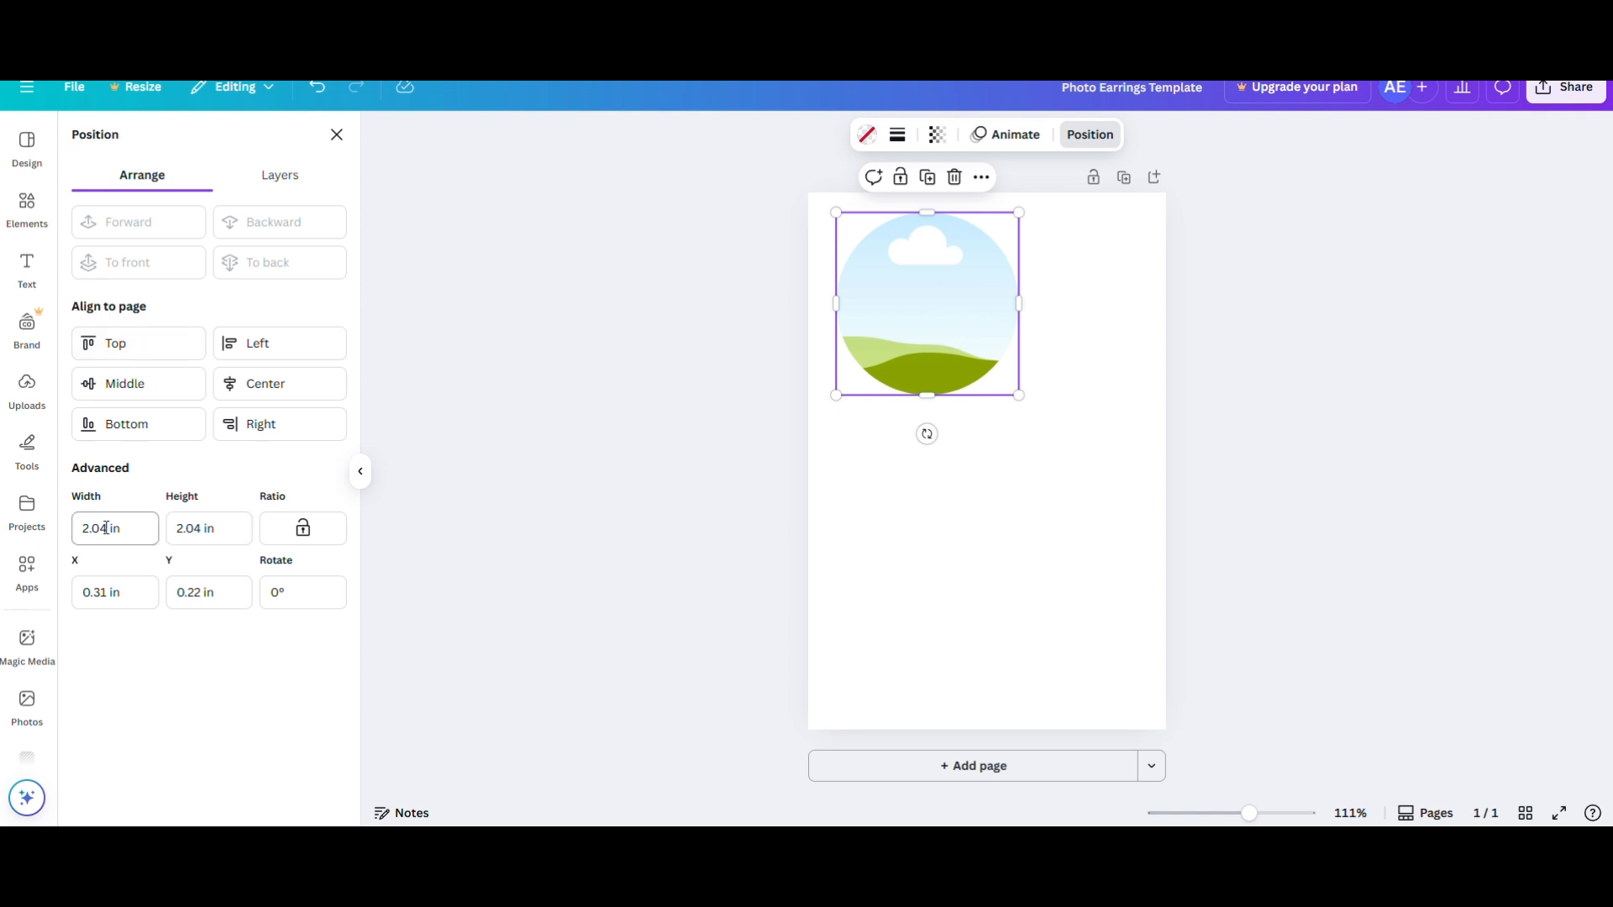
pyautogui.moveTo(106, 527); pyautogui.dragTo(79, 528)
pyautogui.click(83, 527)
pyautogui.click(200, 528)
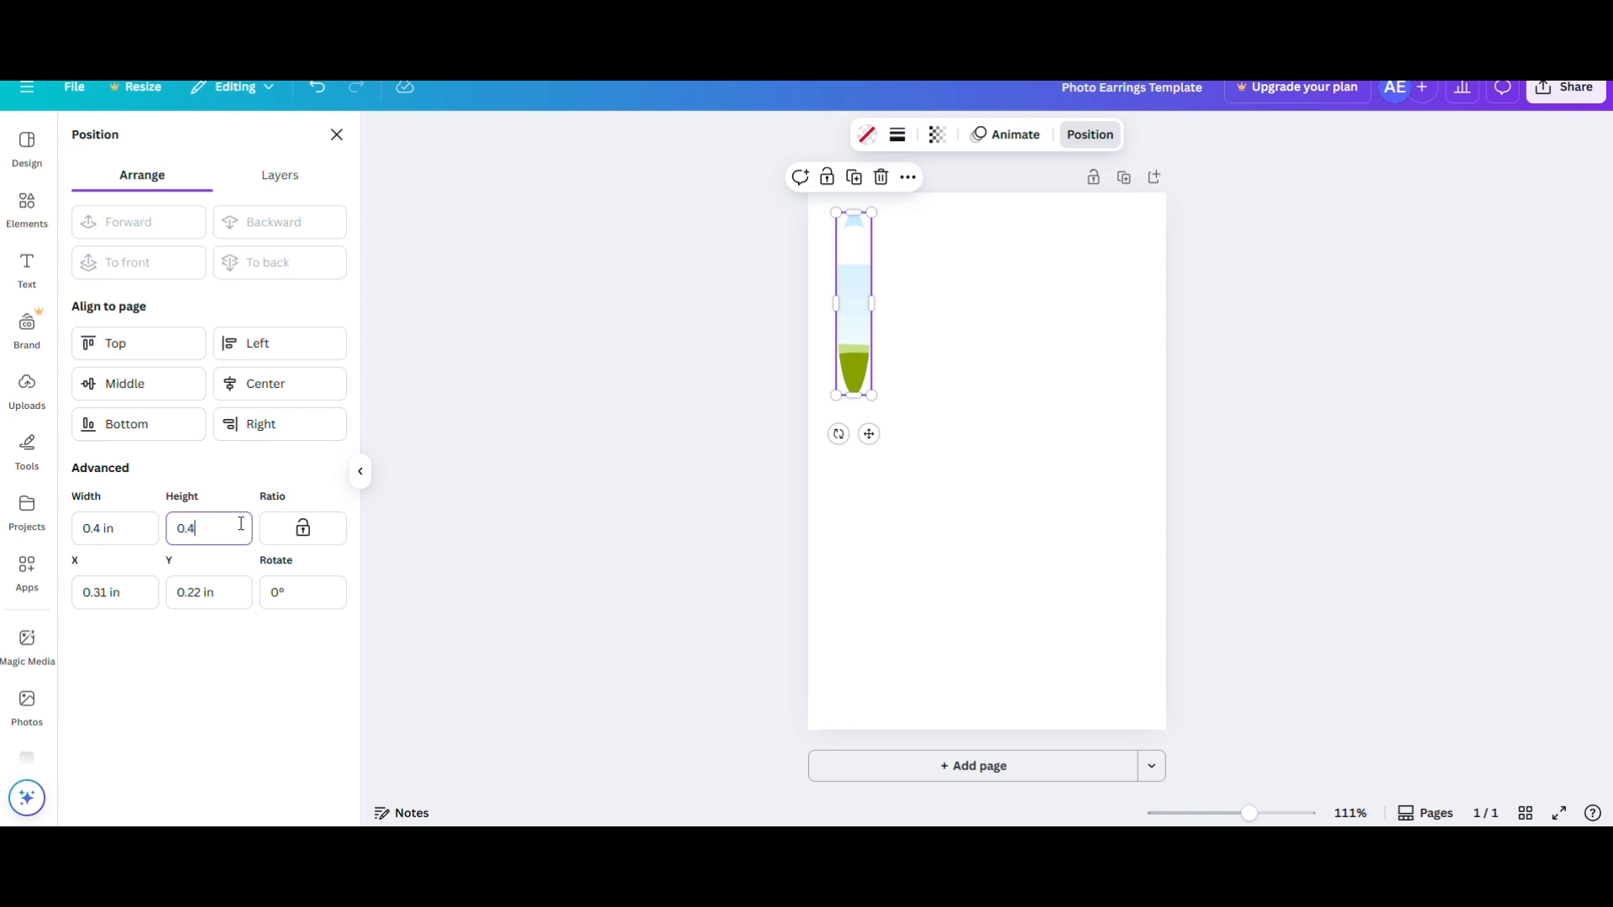
pyautogui.press('Return')
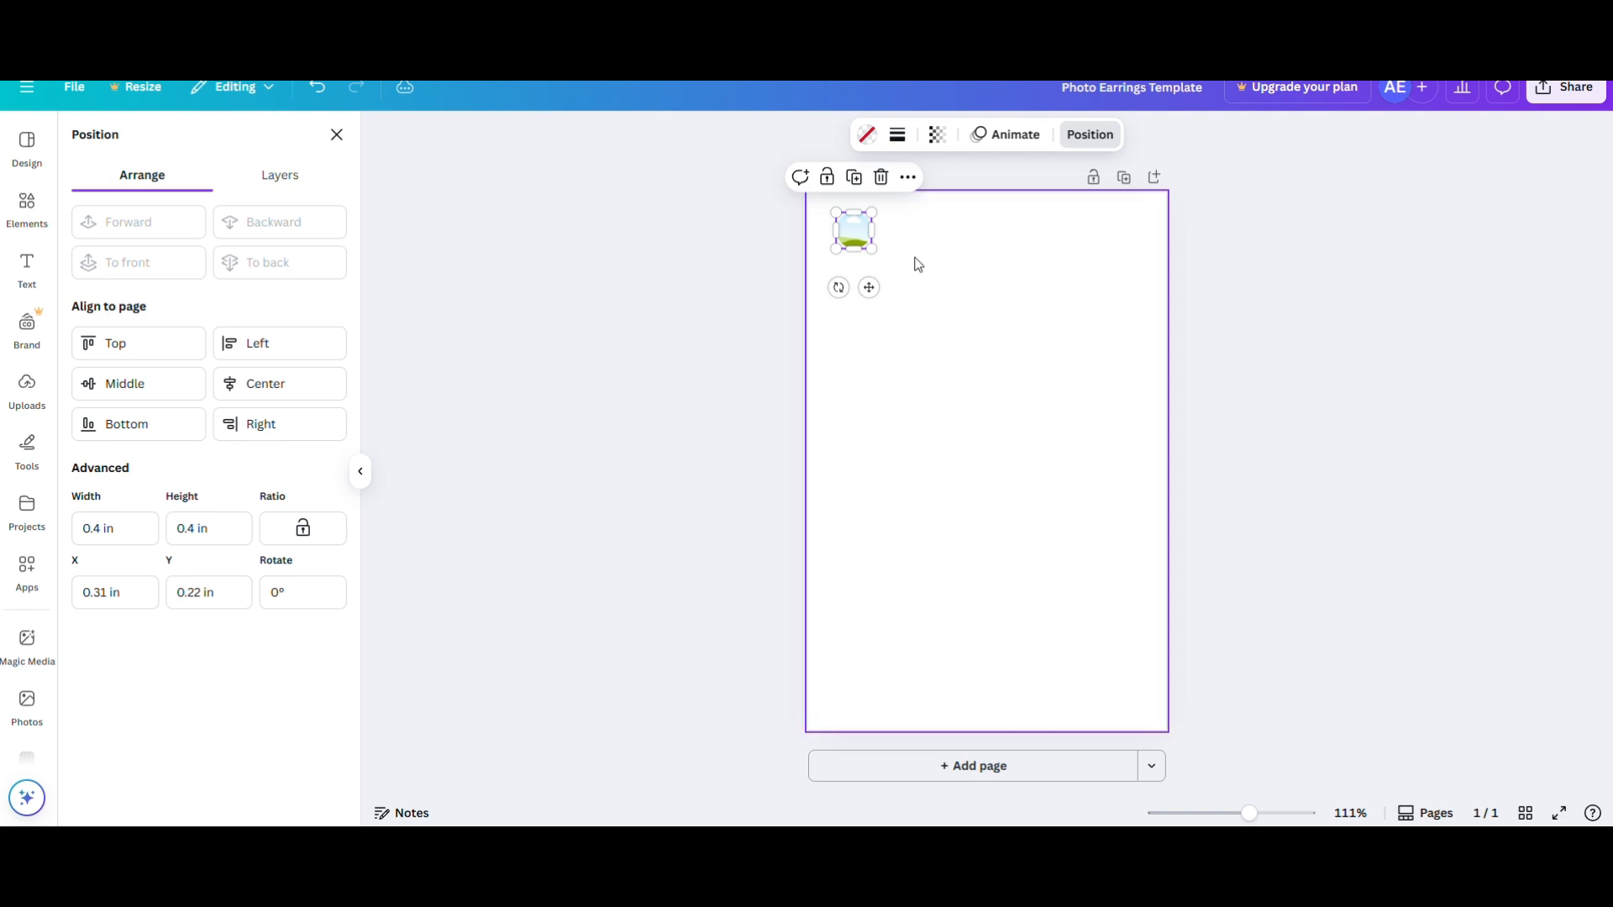
# Step: Move the small circle frame to X 0.4 in and Y 0.4 in on the page
pyautogui.moveTo(857, 244); pyautogui.dragTo(864, 254)
pyautogui.click(1097, 271)
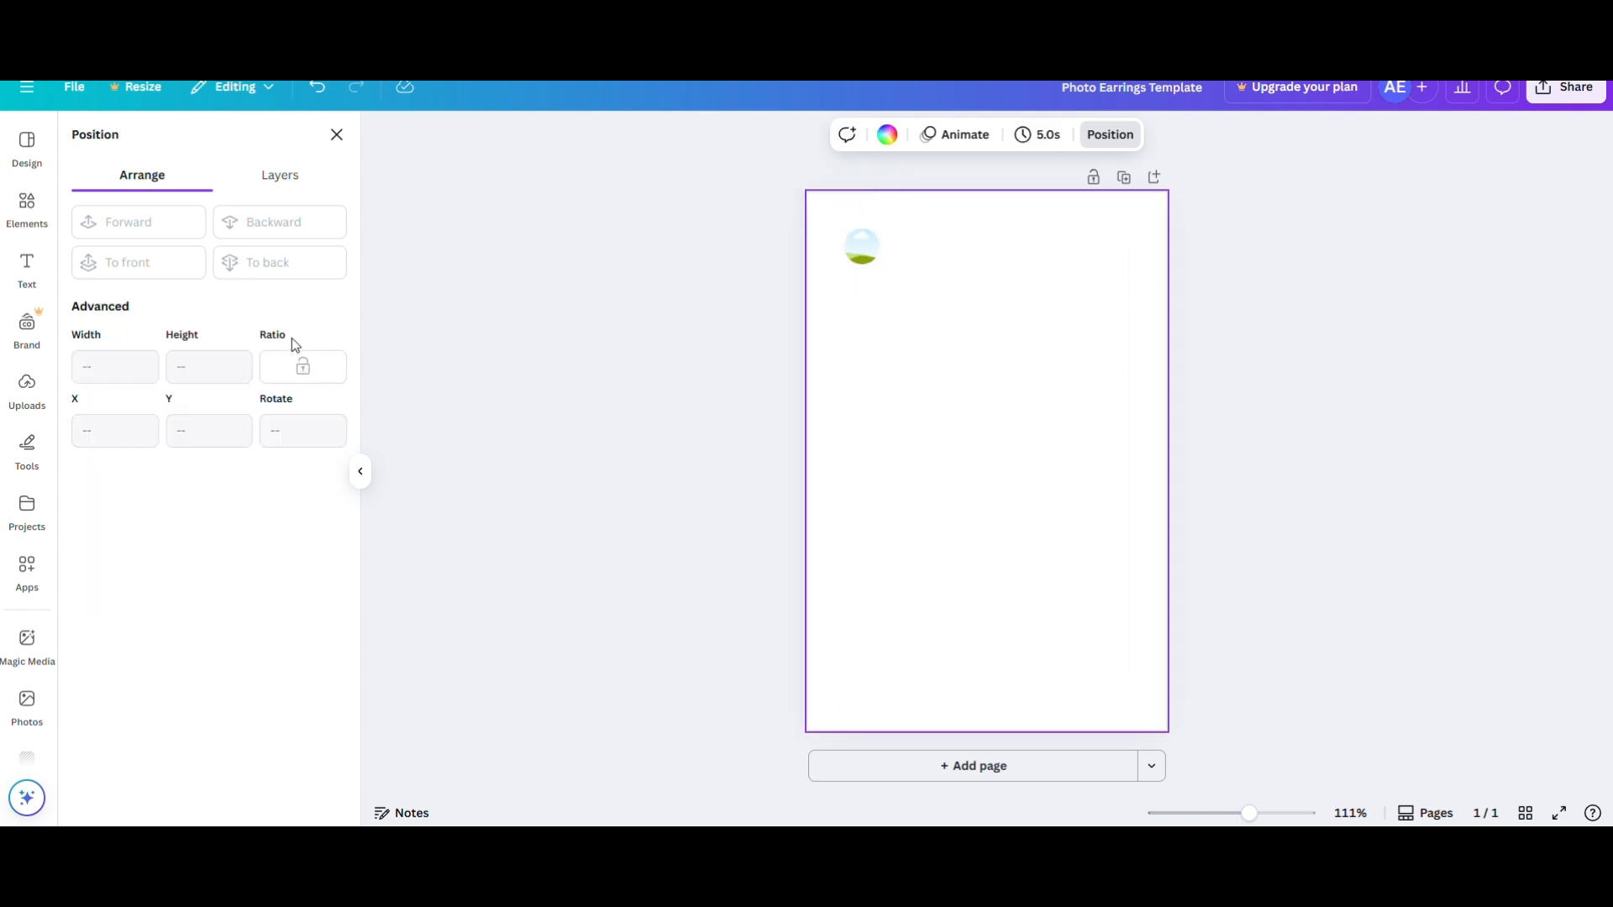
pyautogui.click(860, 246)
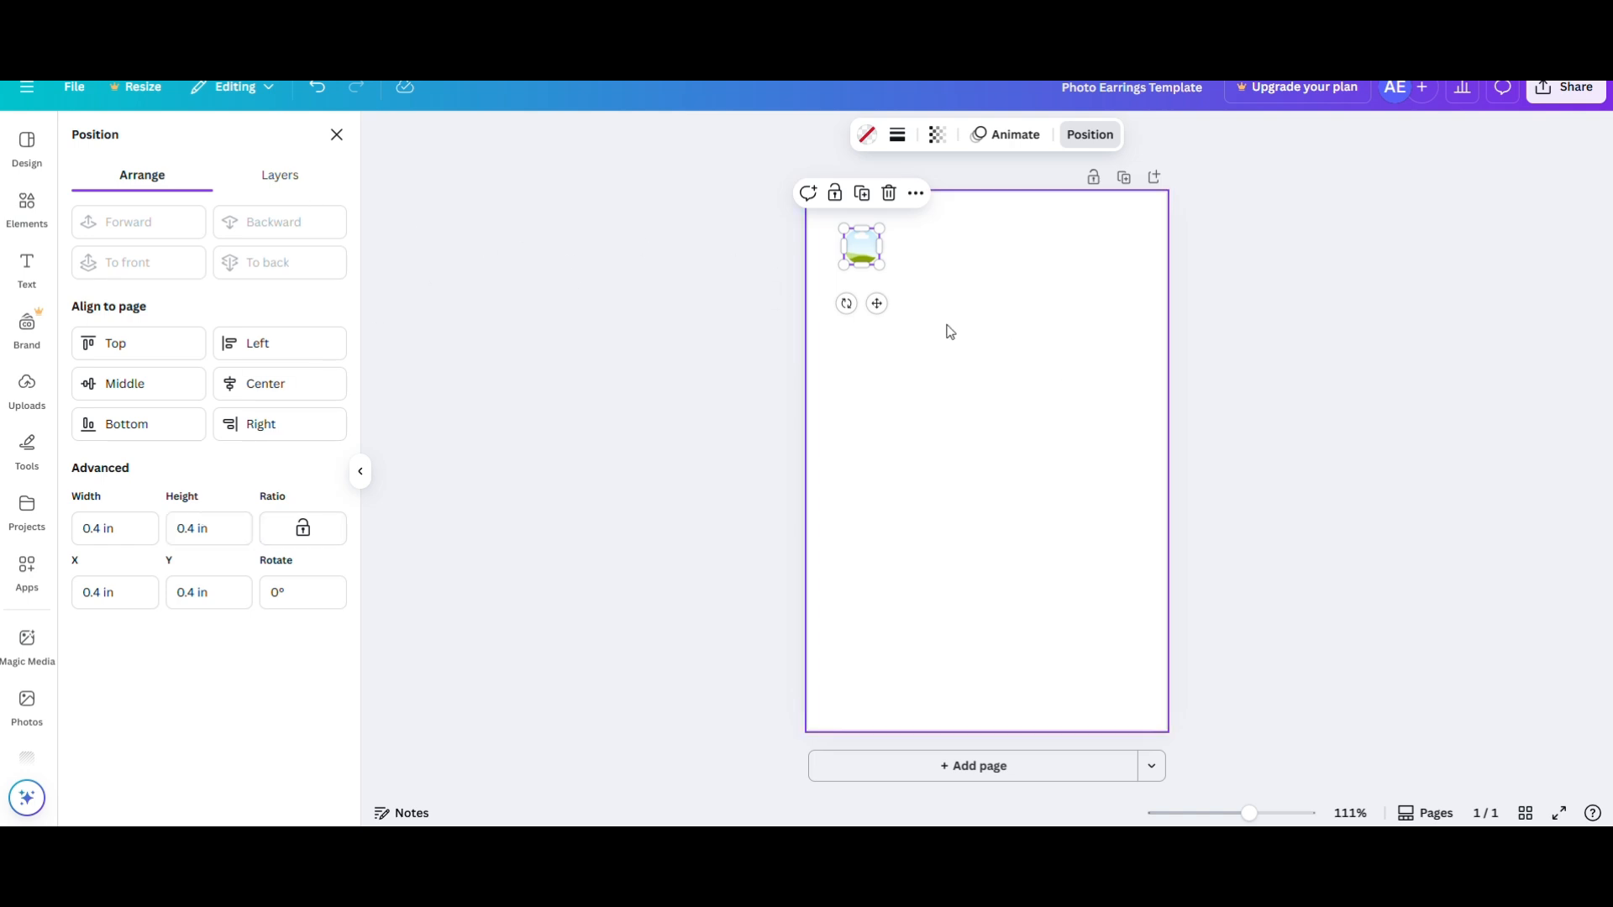
pyautogui.click(937, 403)
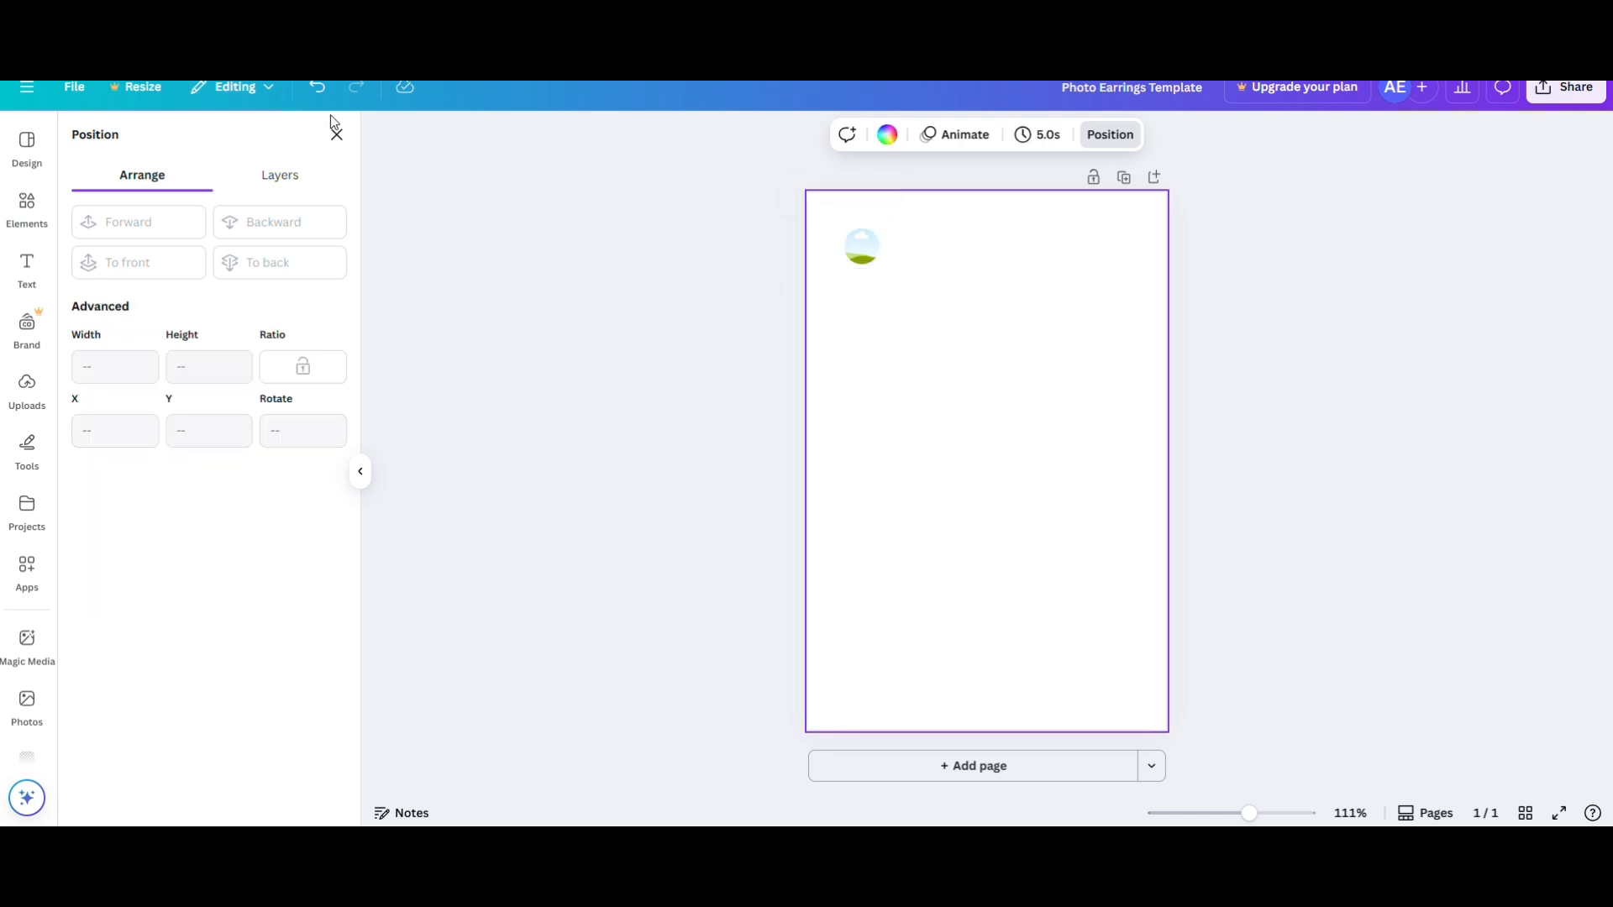
pyautogui.click(345, 145)
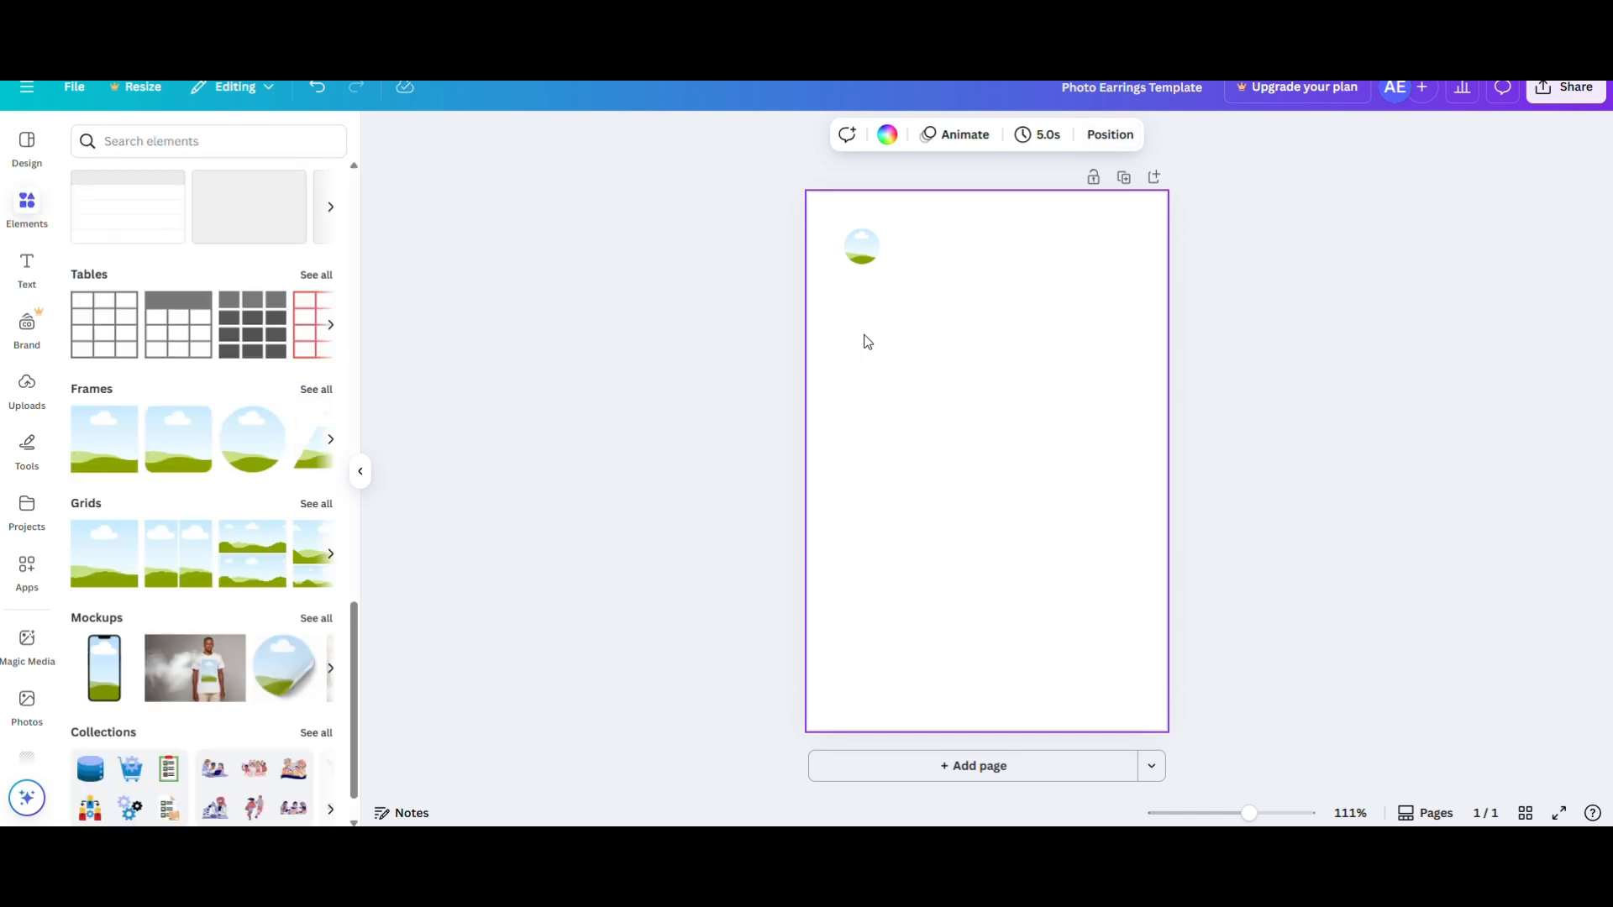
# Step: Duplicate the circle frame five times to have six frames
pyautogui.click(865, 252)
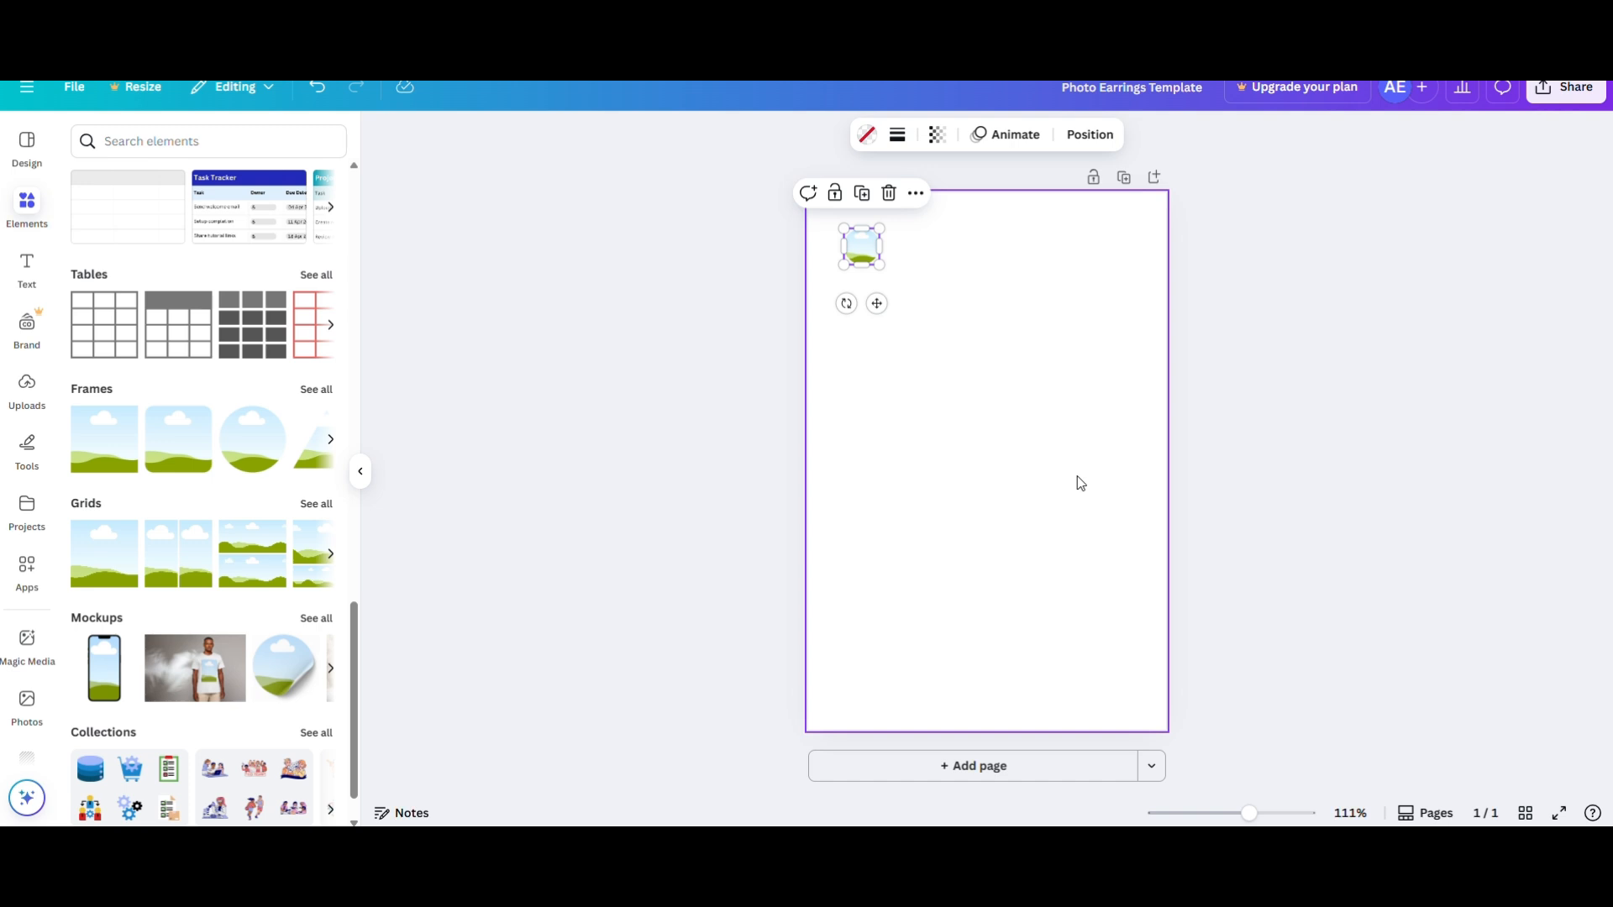
pyautogui.hotkey('ctrl', 'd')
pyautogui.hotkey('ctrl', 'd')
pyautogui.hotkey('ctrl', 'd')
pyautogui.hotkey('ctrl', 'd')
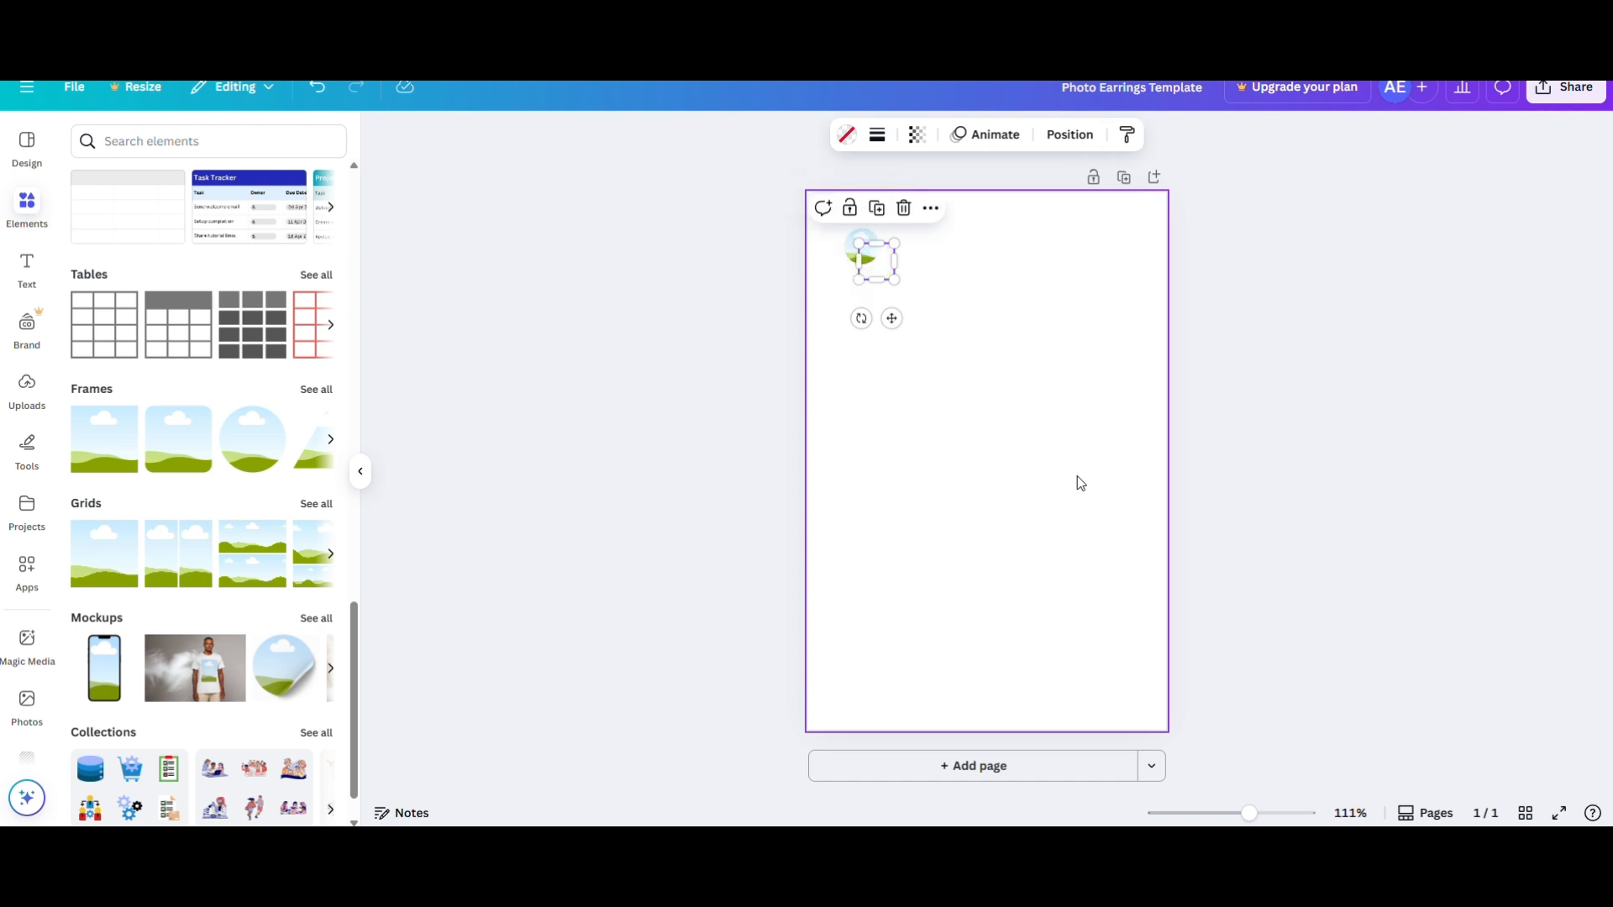
pyautogui.hotkey('ctrl', 'd')
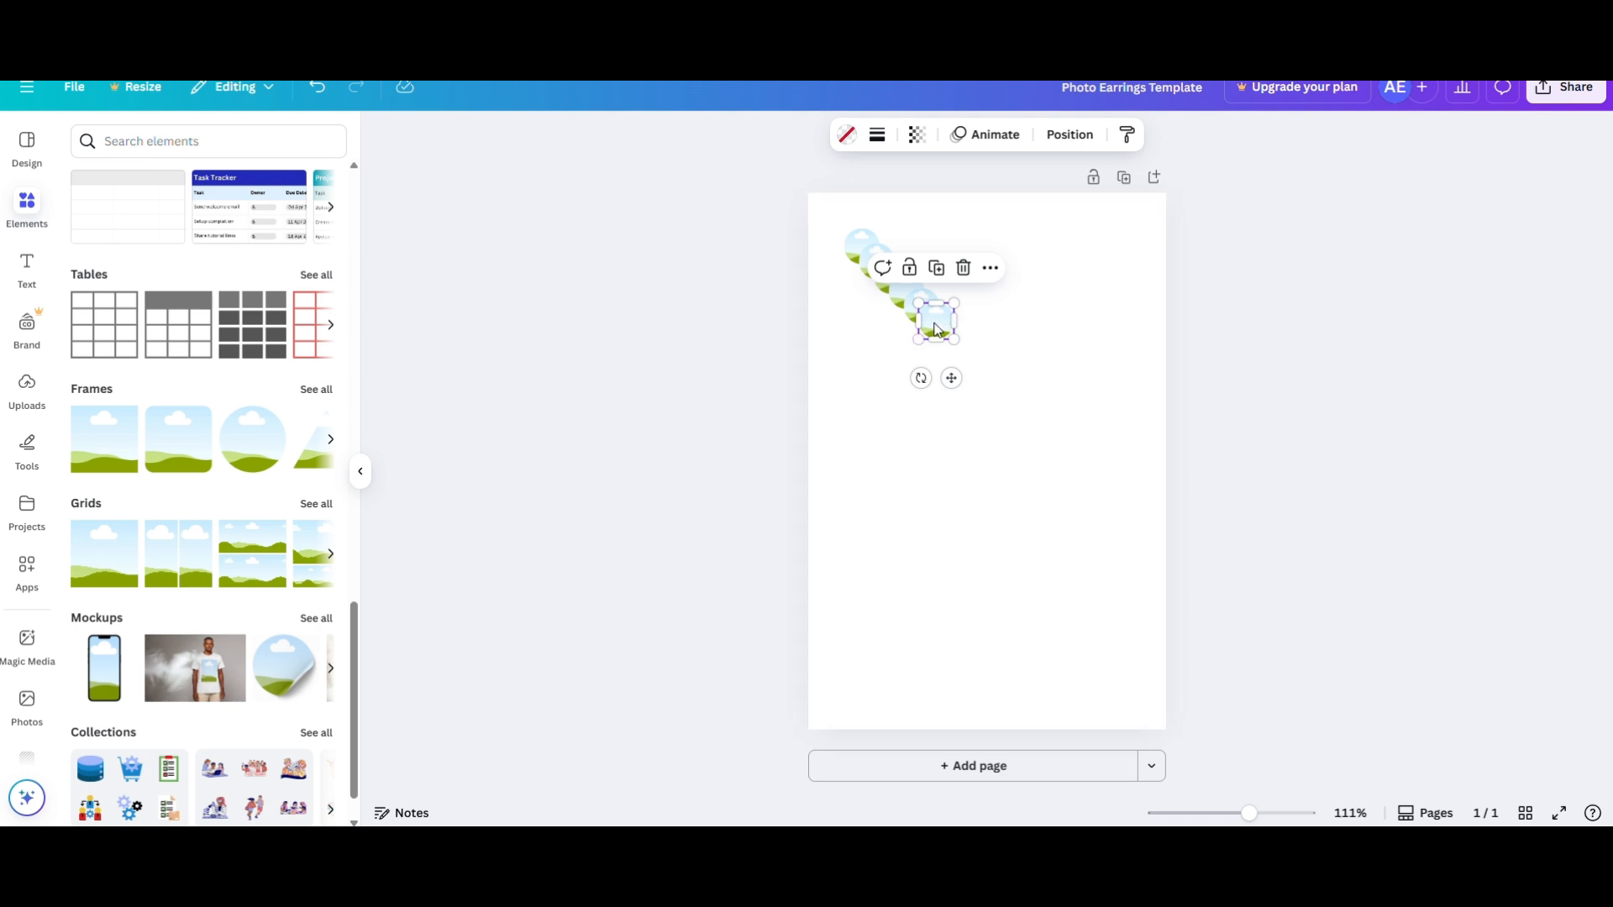
# Step: Arrange the six circle frames side by side in one row across the upper part of the page
pyautogui.moveTo(940, 324); pyautogui.dragTo(1062, 248)
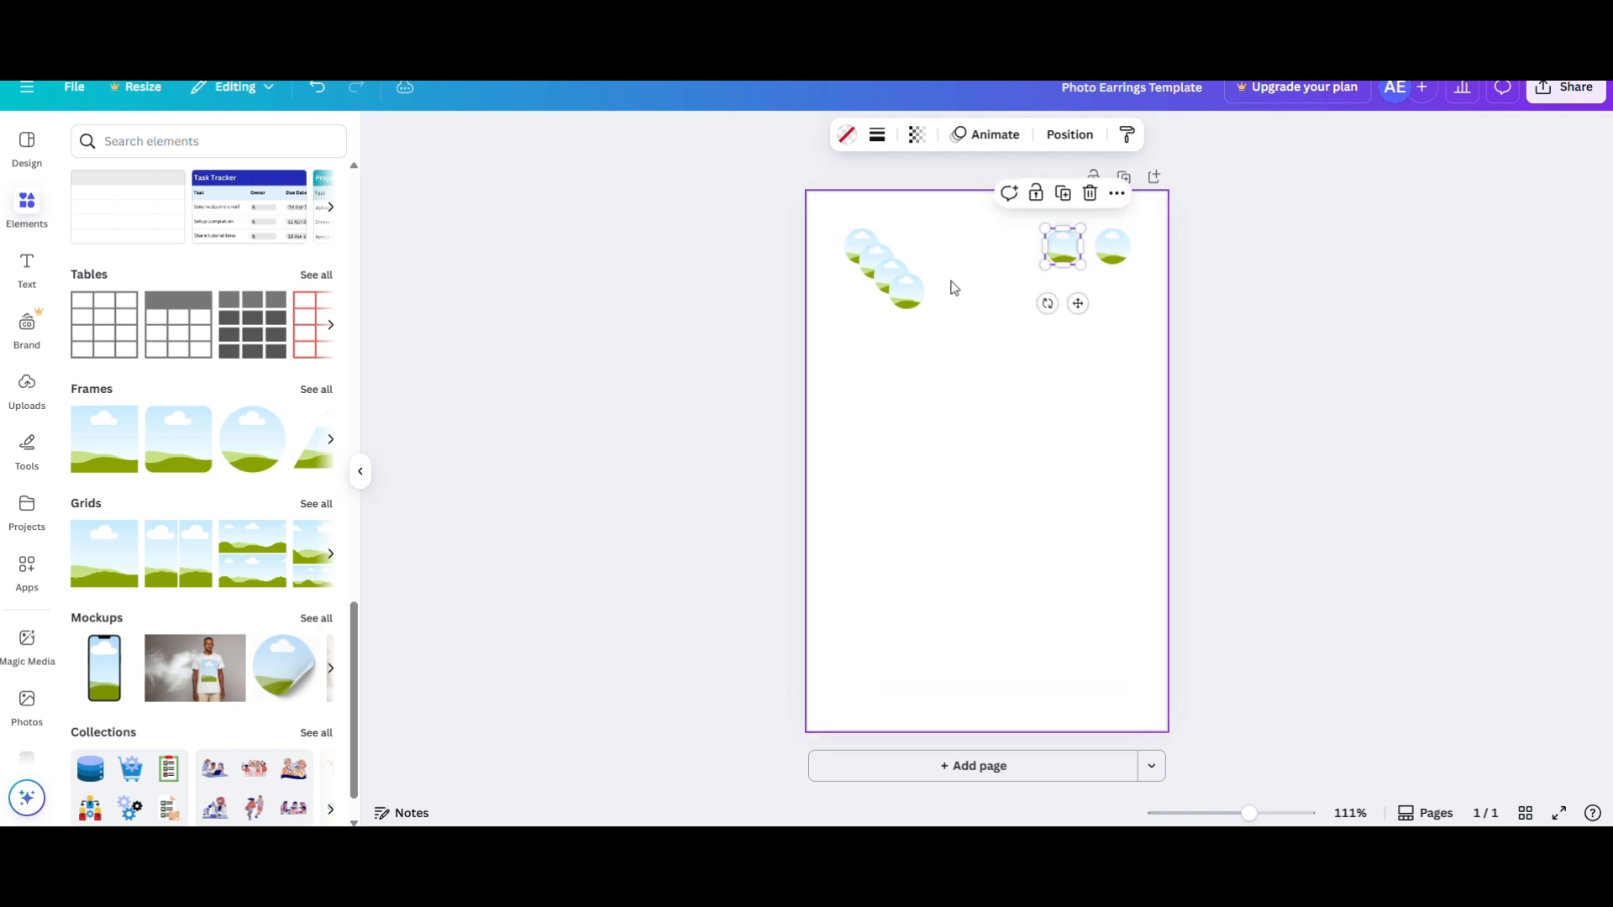
pyautogui.moveTo(926, 287)
pyautogui.mouseDown()
pyautogui.moveTo(1031, 244)
pyautogui.moveTo(918, 277)
pyautogui.moveTo(933, 264)
pyautogui.mouseUp()
pyautogui.click(1015, 398)
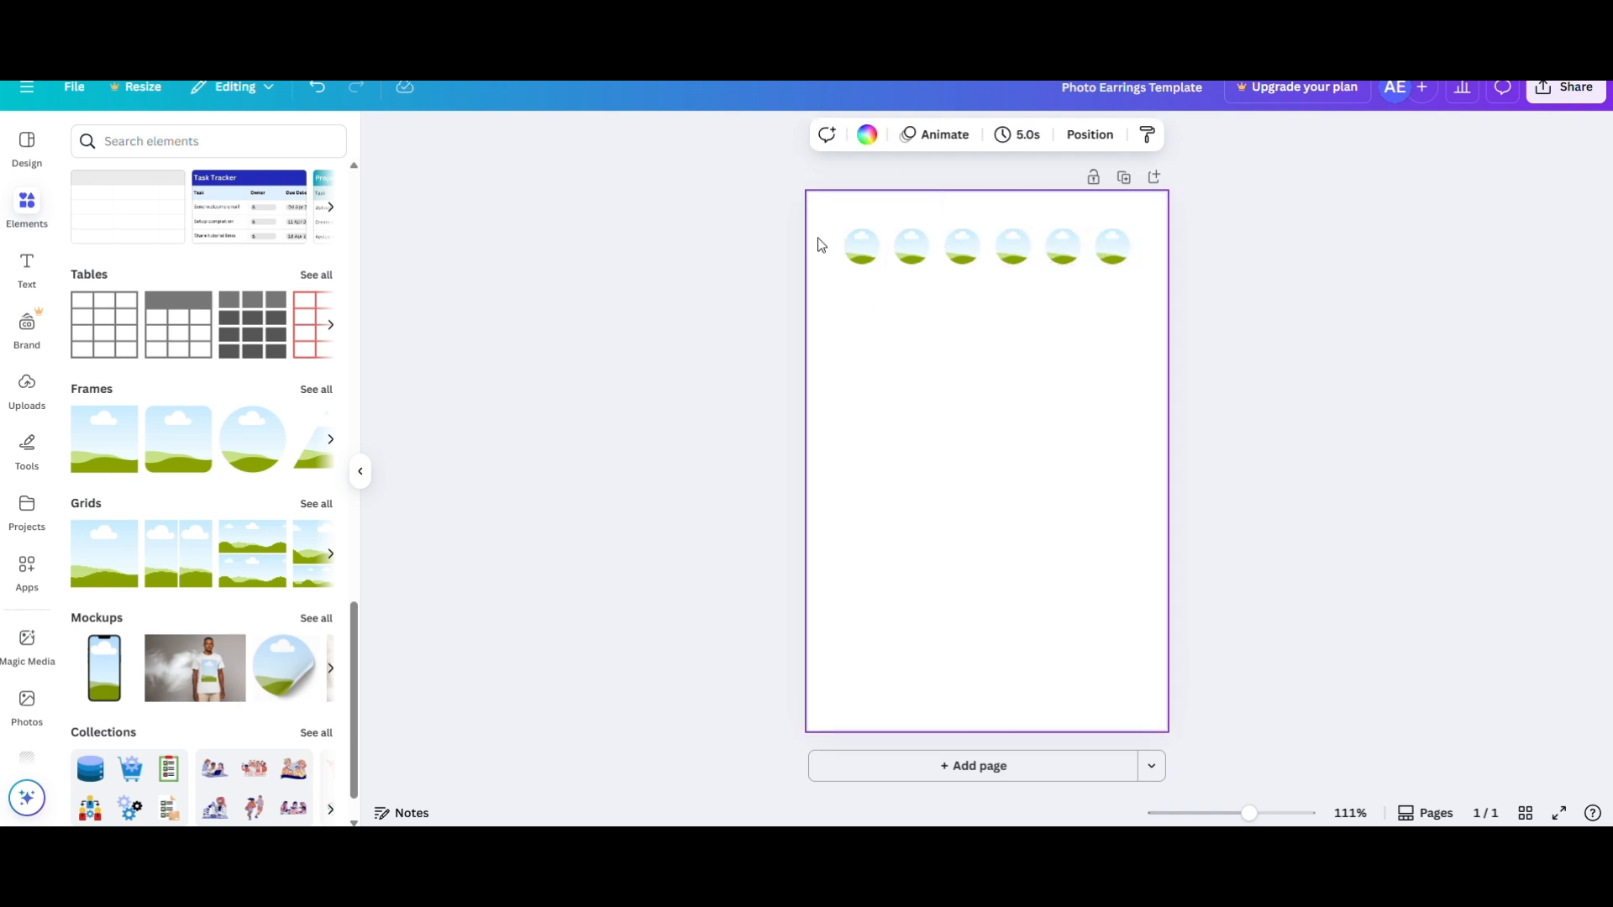
# Step: Space all six circle frames in the row evenly in the horizontal direction
pyautogui.moveTo(821, 244); pyautogui.dragTo(1154, 260)
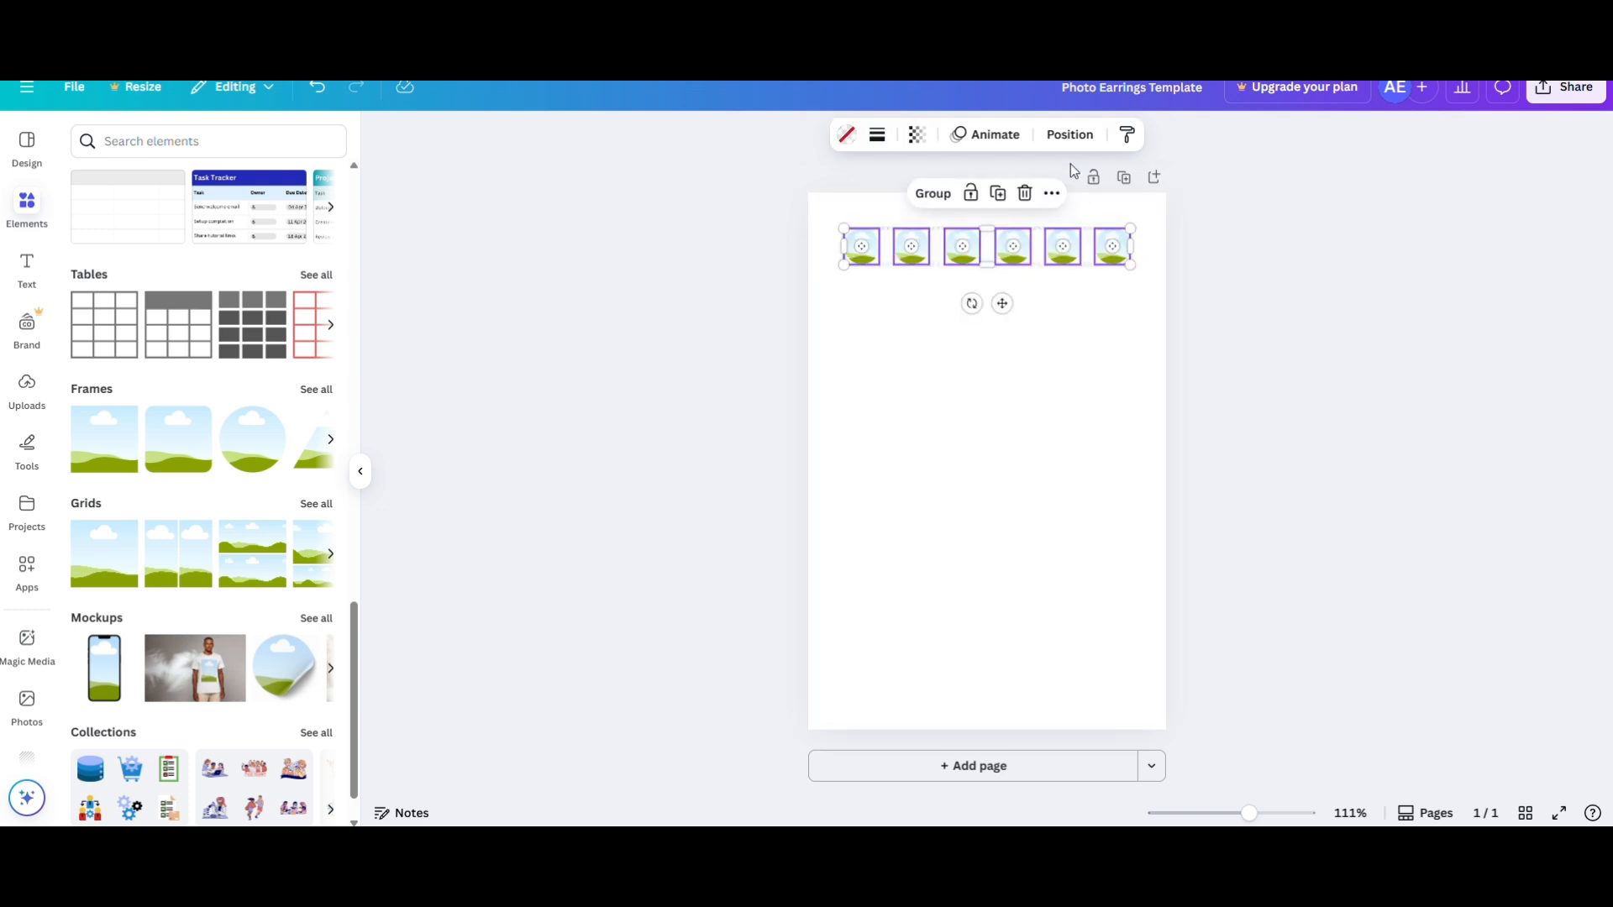
pyautogui.click(1060, 137)
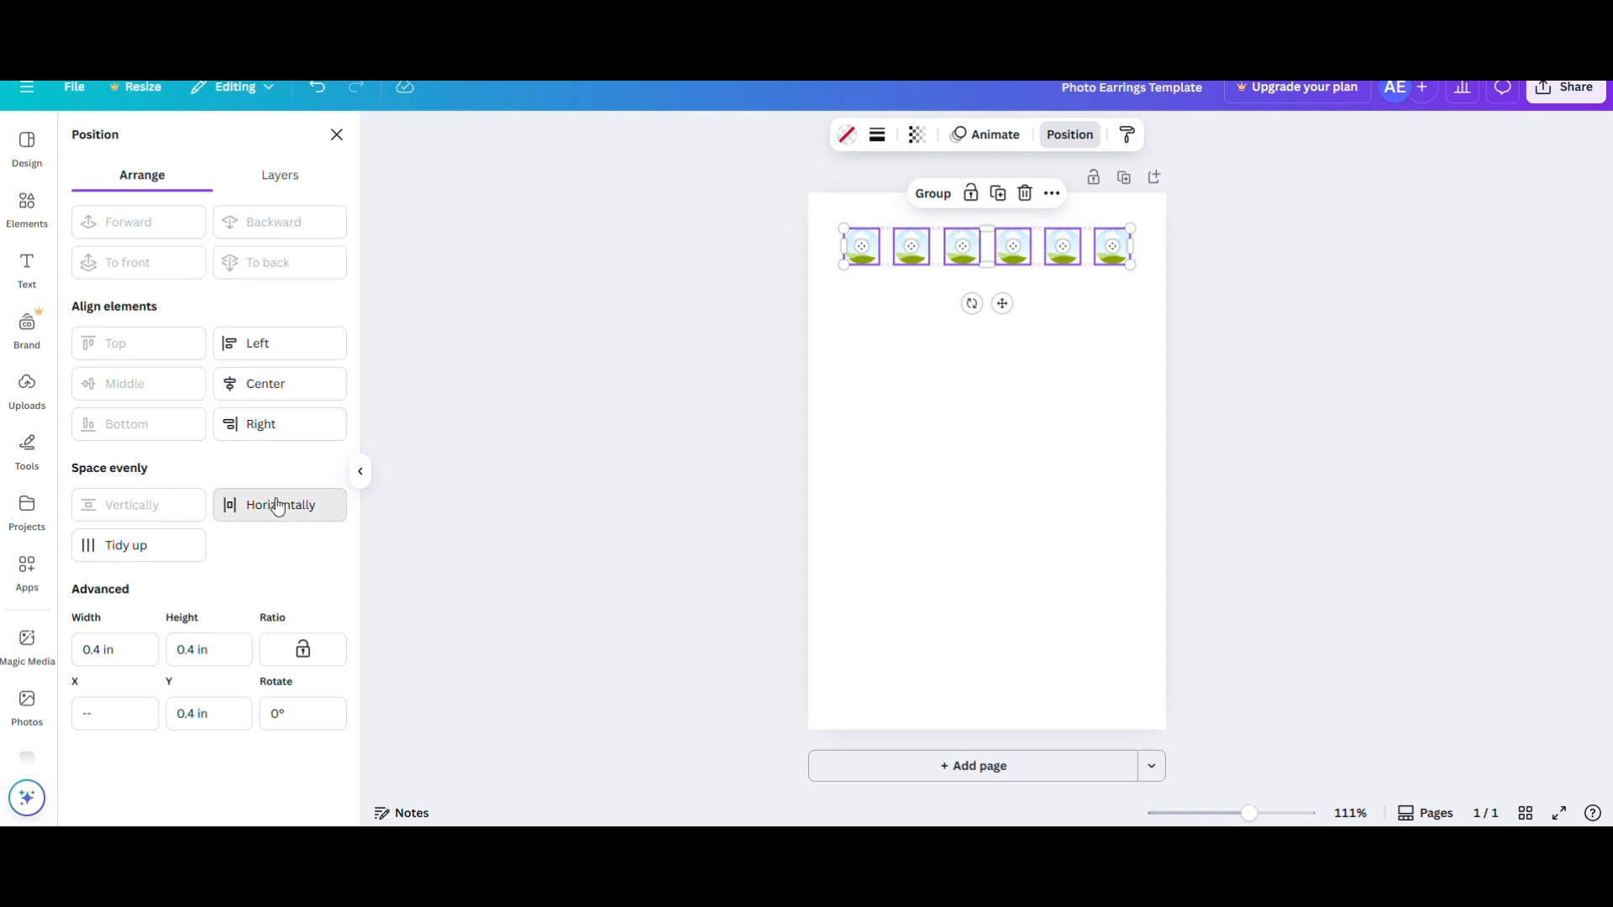
pyautogui.click(967, 418)
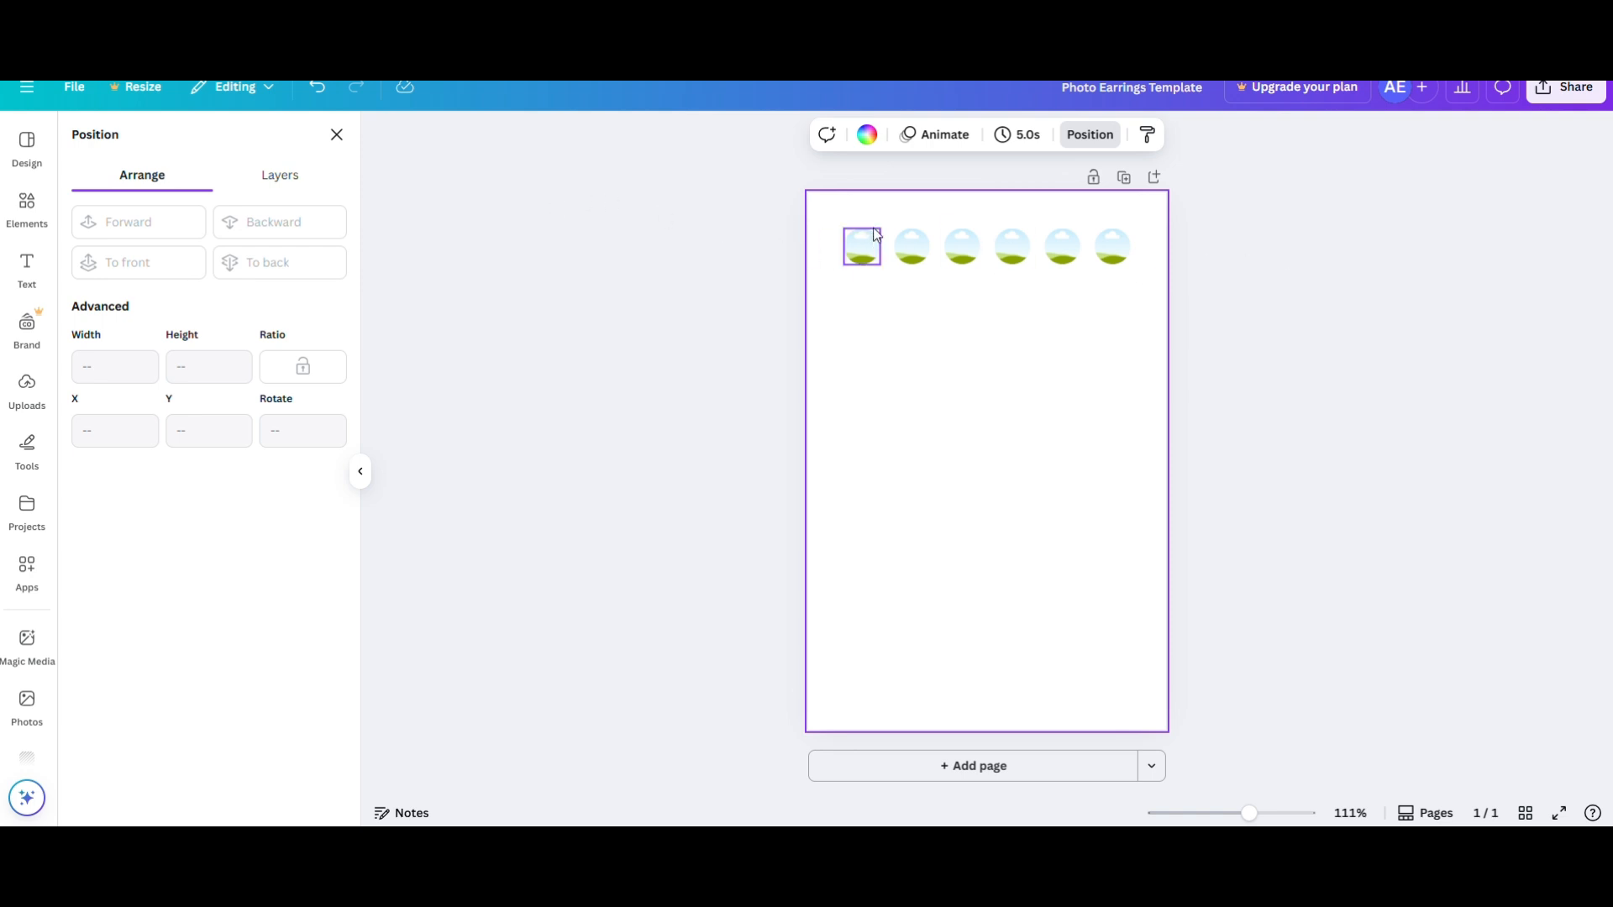
# Step: Duplicate the whole row of six frames and align the copy below it as a second row at Y 1.02 in
pyautogui.moveTo(829, 216); pyautogui.dragTo(1159, 269)
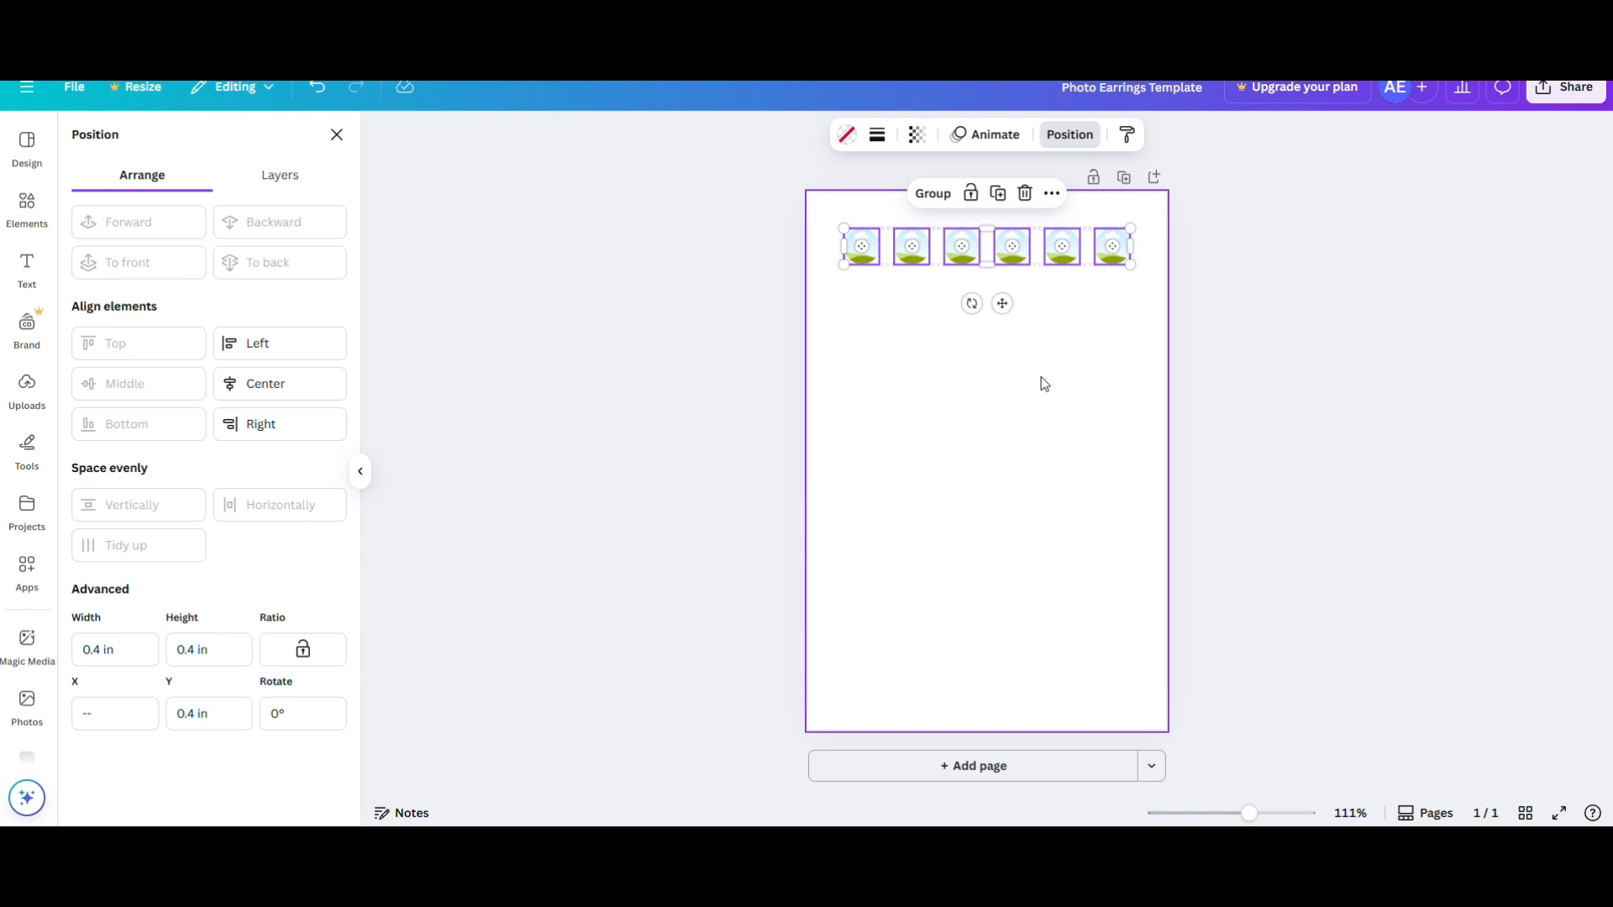
pyautogui.hotkey('ctrl', 'd')
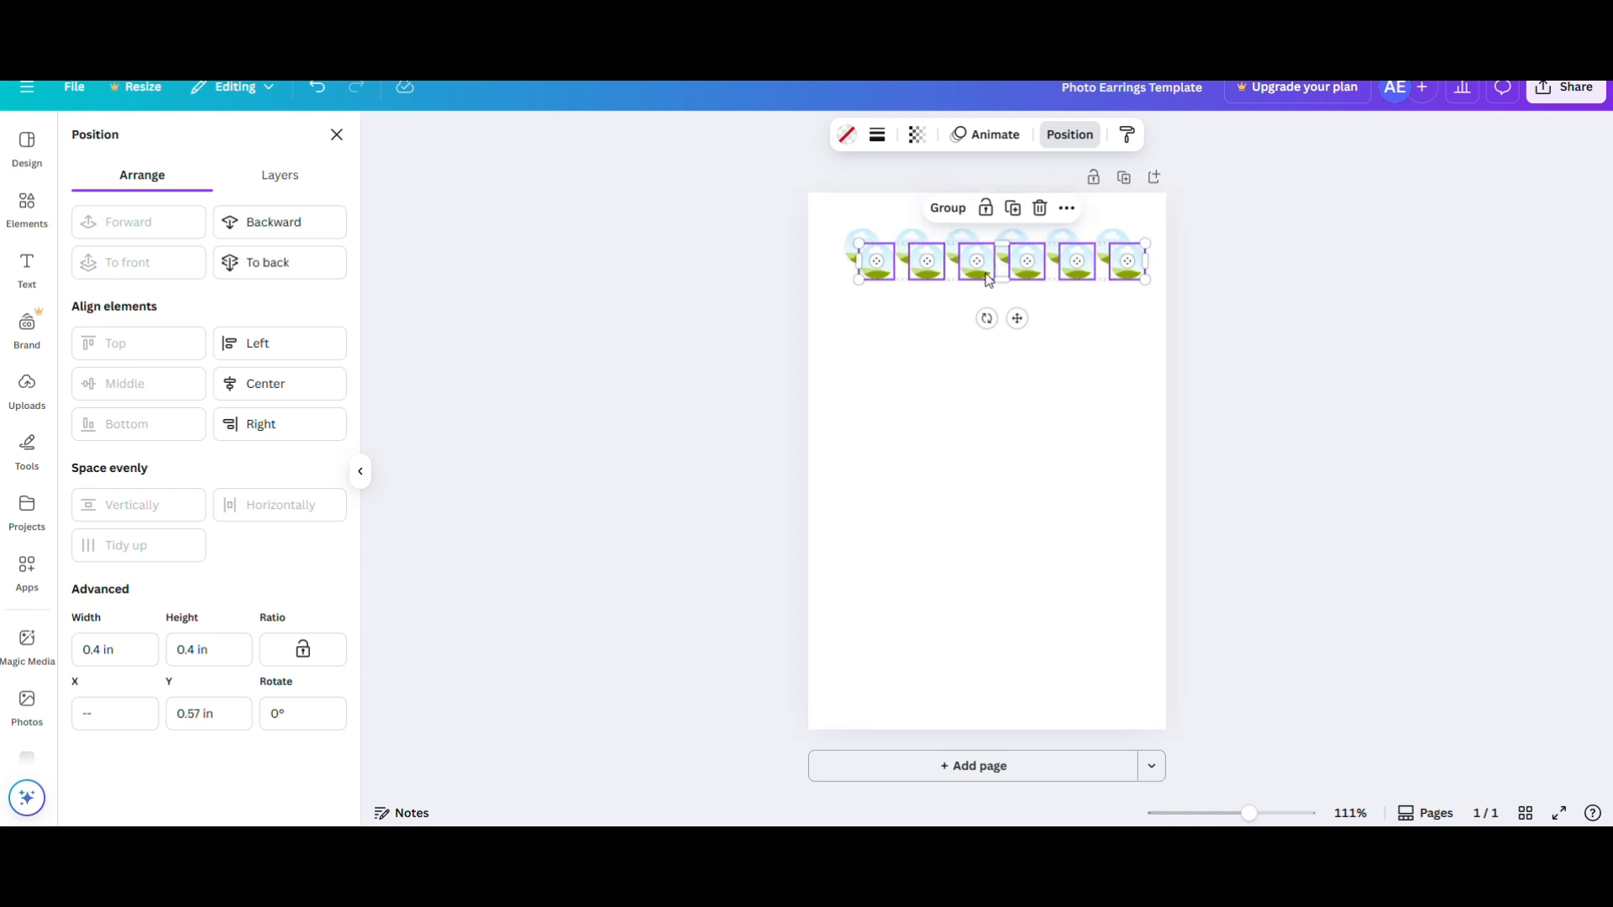
pyautogui.moveTo(989, 280); pyautogui.dragTo(973, 317)
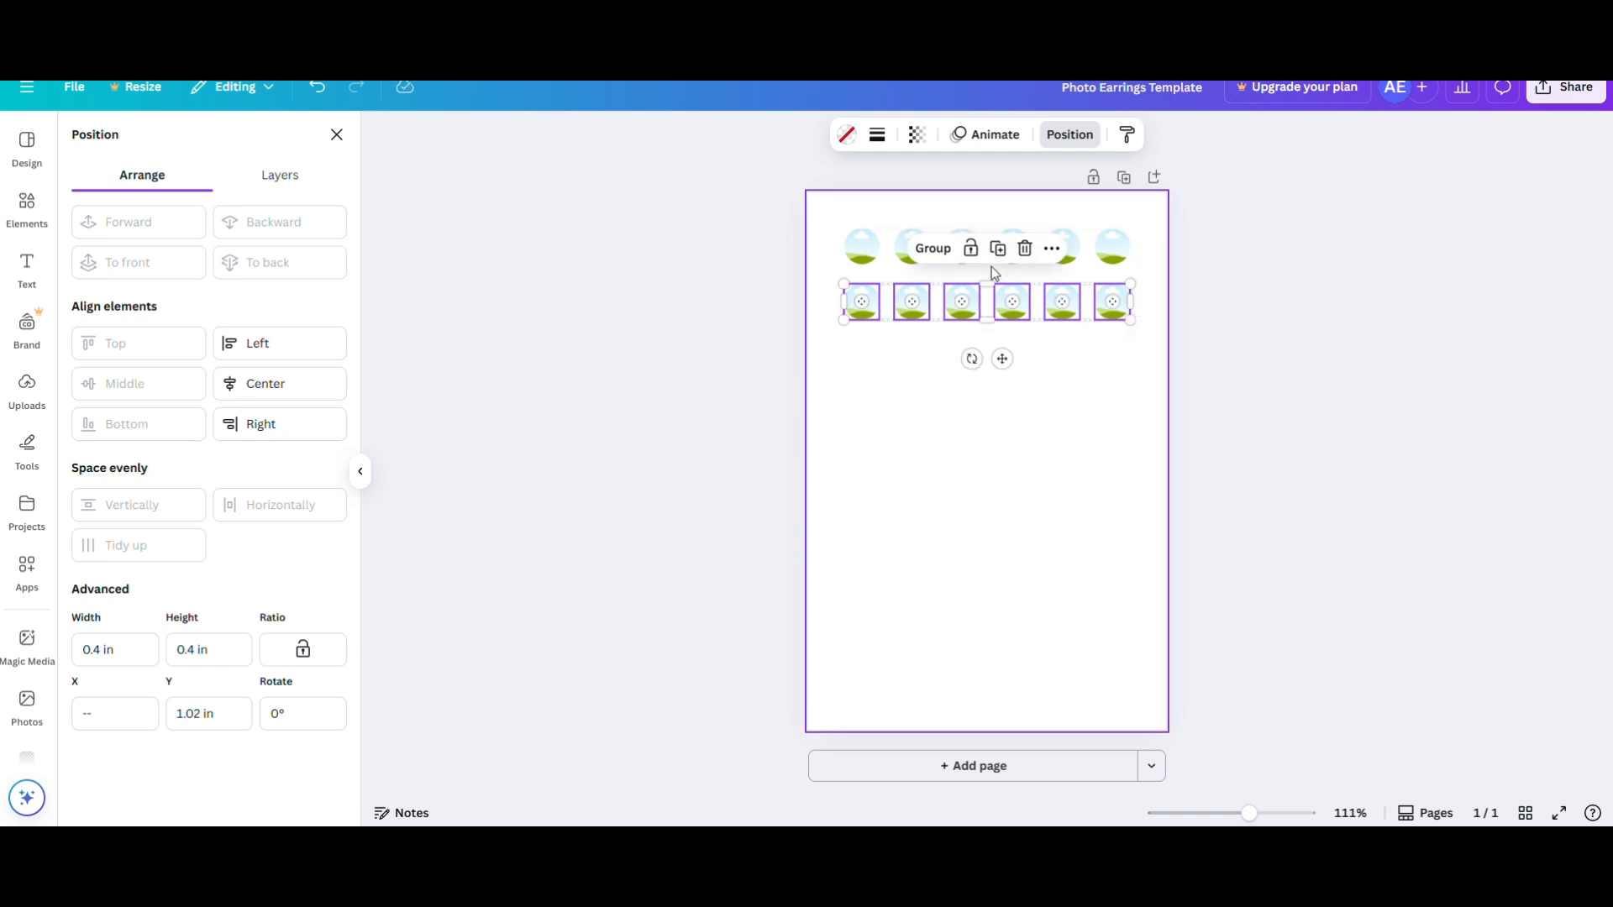
# Step: Duplicate the six-frame row three times and align the copies below as rows three, four and five, the fifth at Y 2.87 in
pyautogui.hotkey('ctrl', 'z')
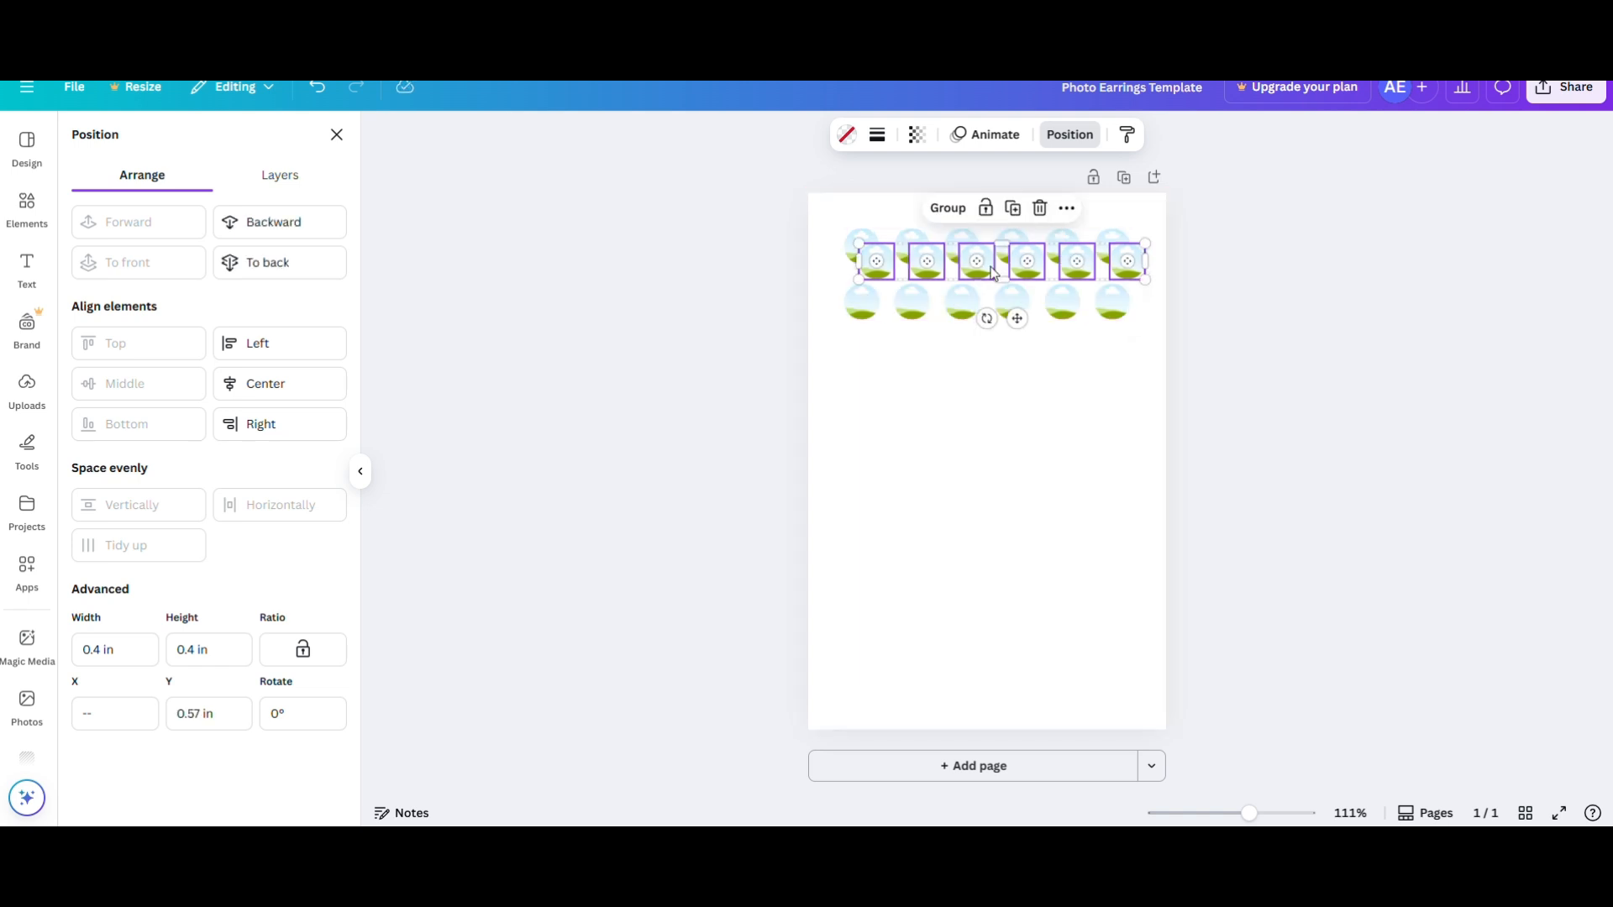
pyautogui.moveTo(993, 276); pyautogui.dragTo(977, 373)
pyautogui.hotkey('ctrl', 'z')
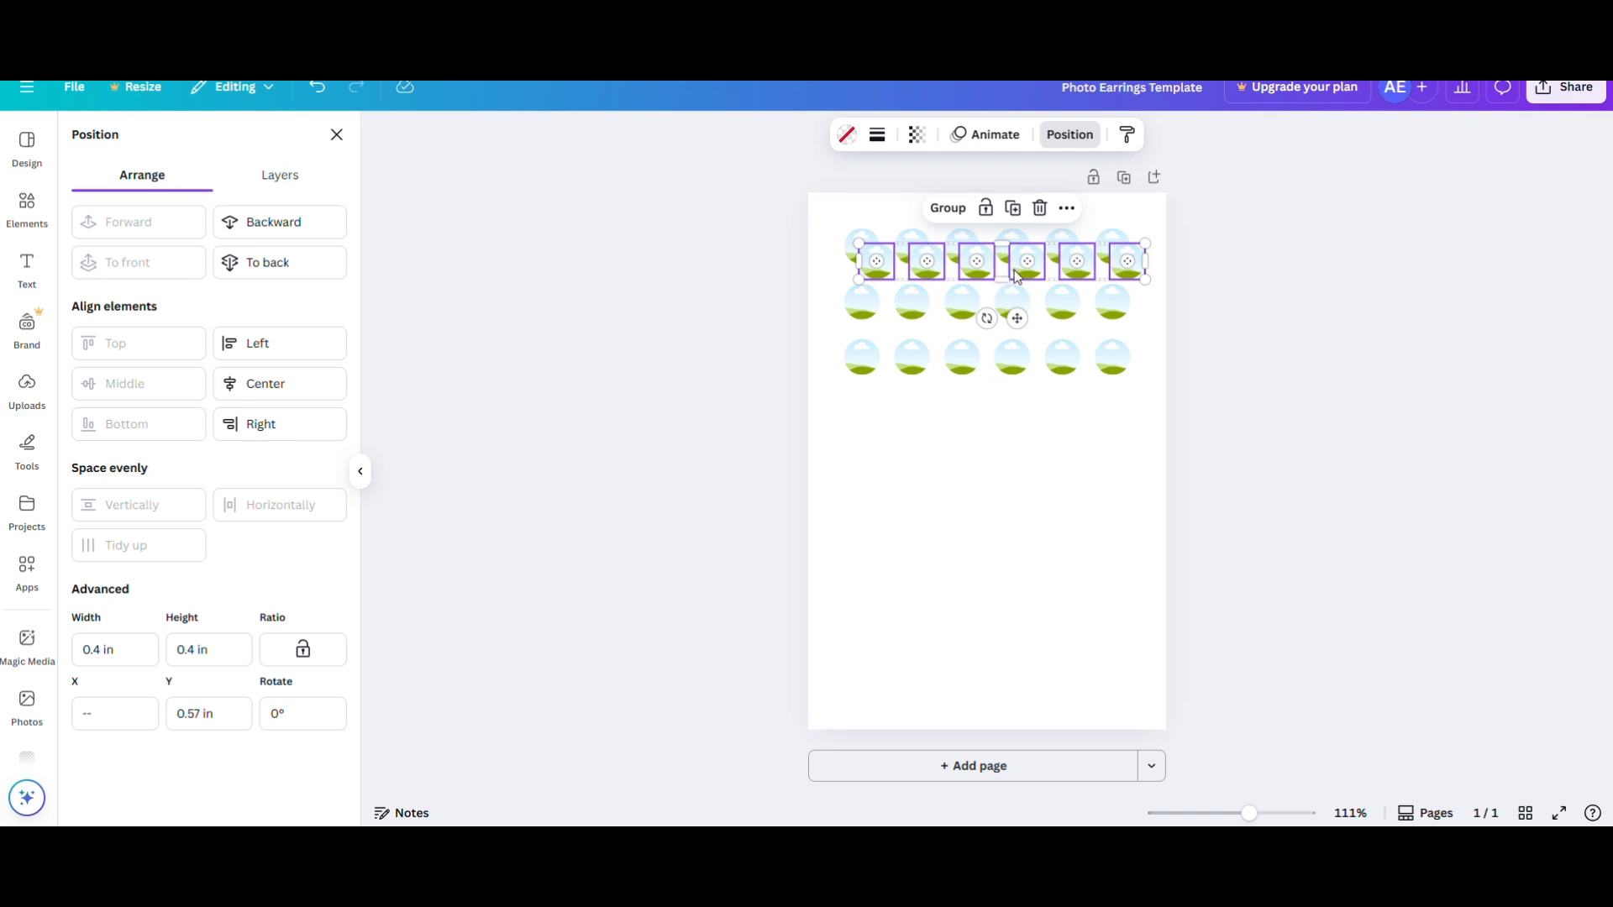
pyautogui.moveTo(1016, 277); pyautogui.dragTo(1002, 420)
pyautogui.hotkey('ctrl', 'z')
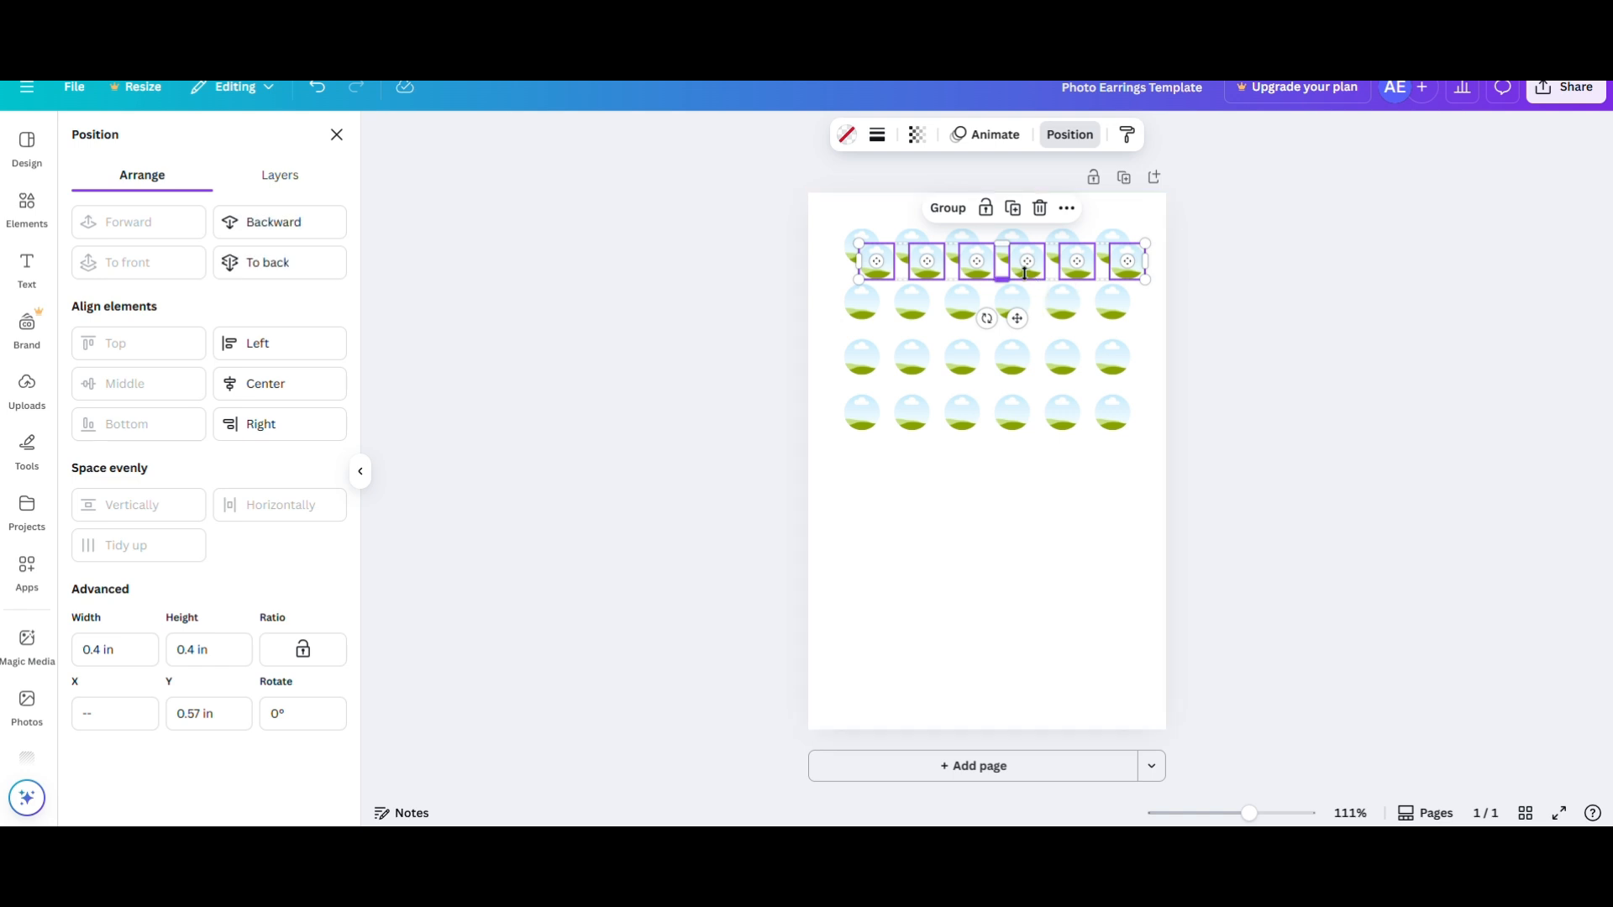
pyautogui.moveTo(1023, 279); pyautogui.dragTo(1007, 486)
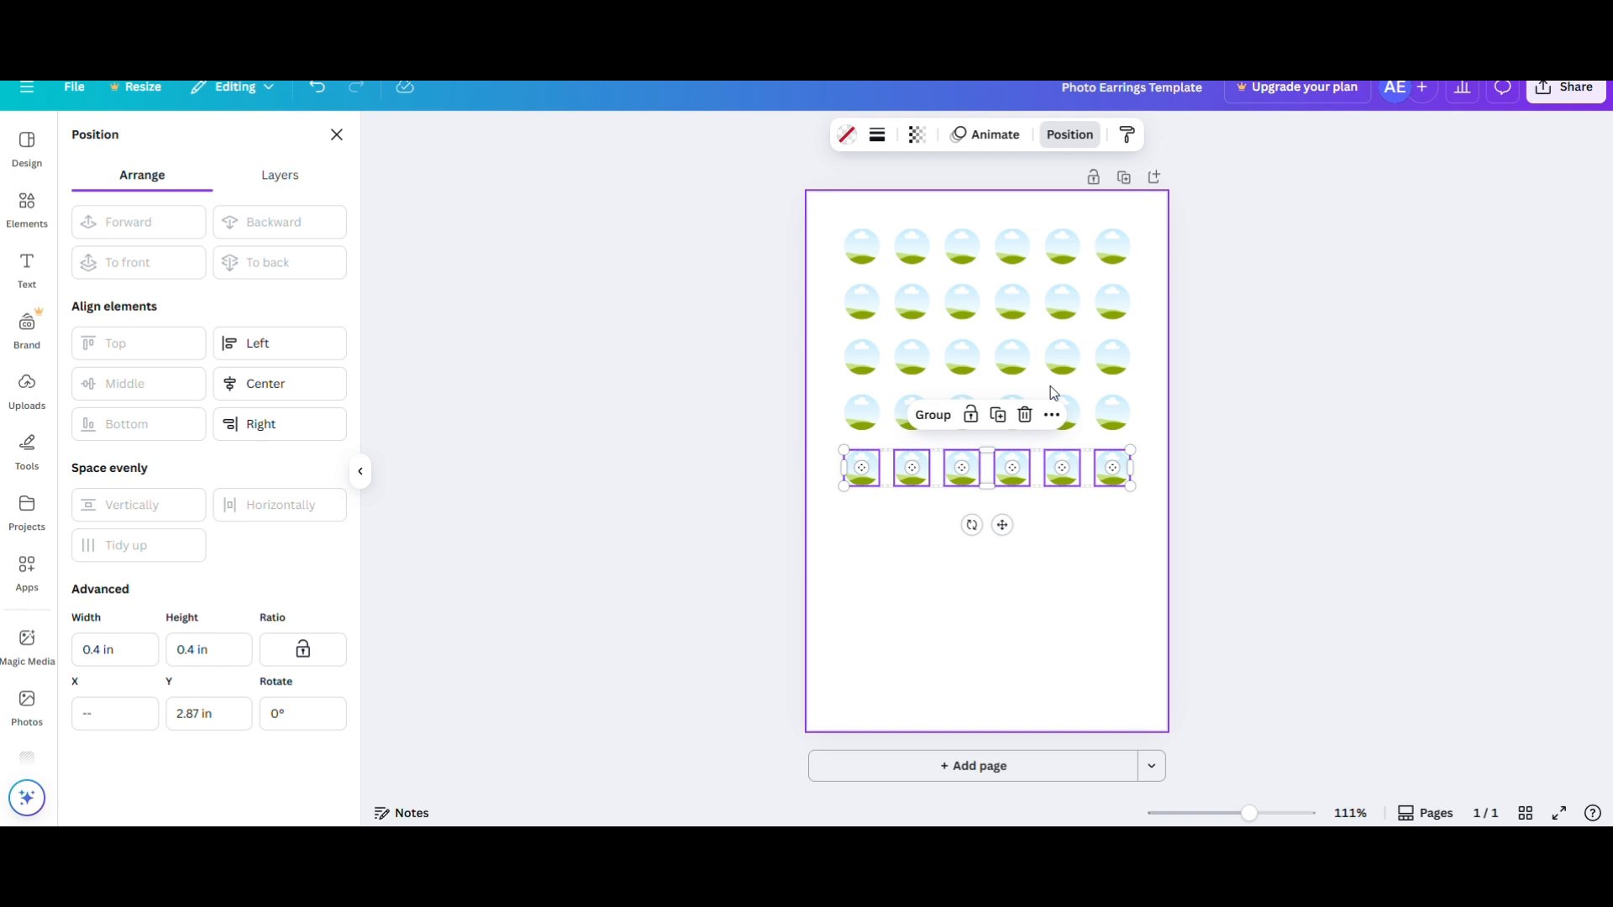
# Step: Duplicate the row four more times as rows six to nine, with the sixth at Y 3.43 in and the eighth at Y 4.54 in
pyautogui.hotkey('ctrl', 'z')
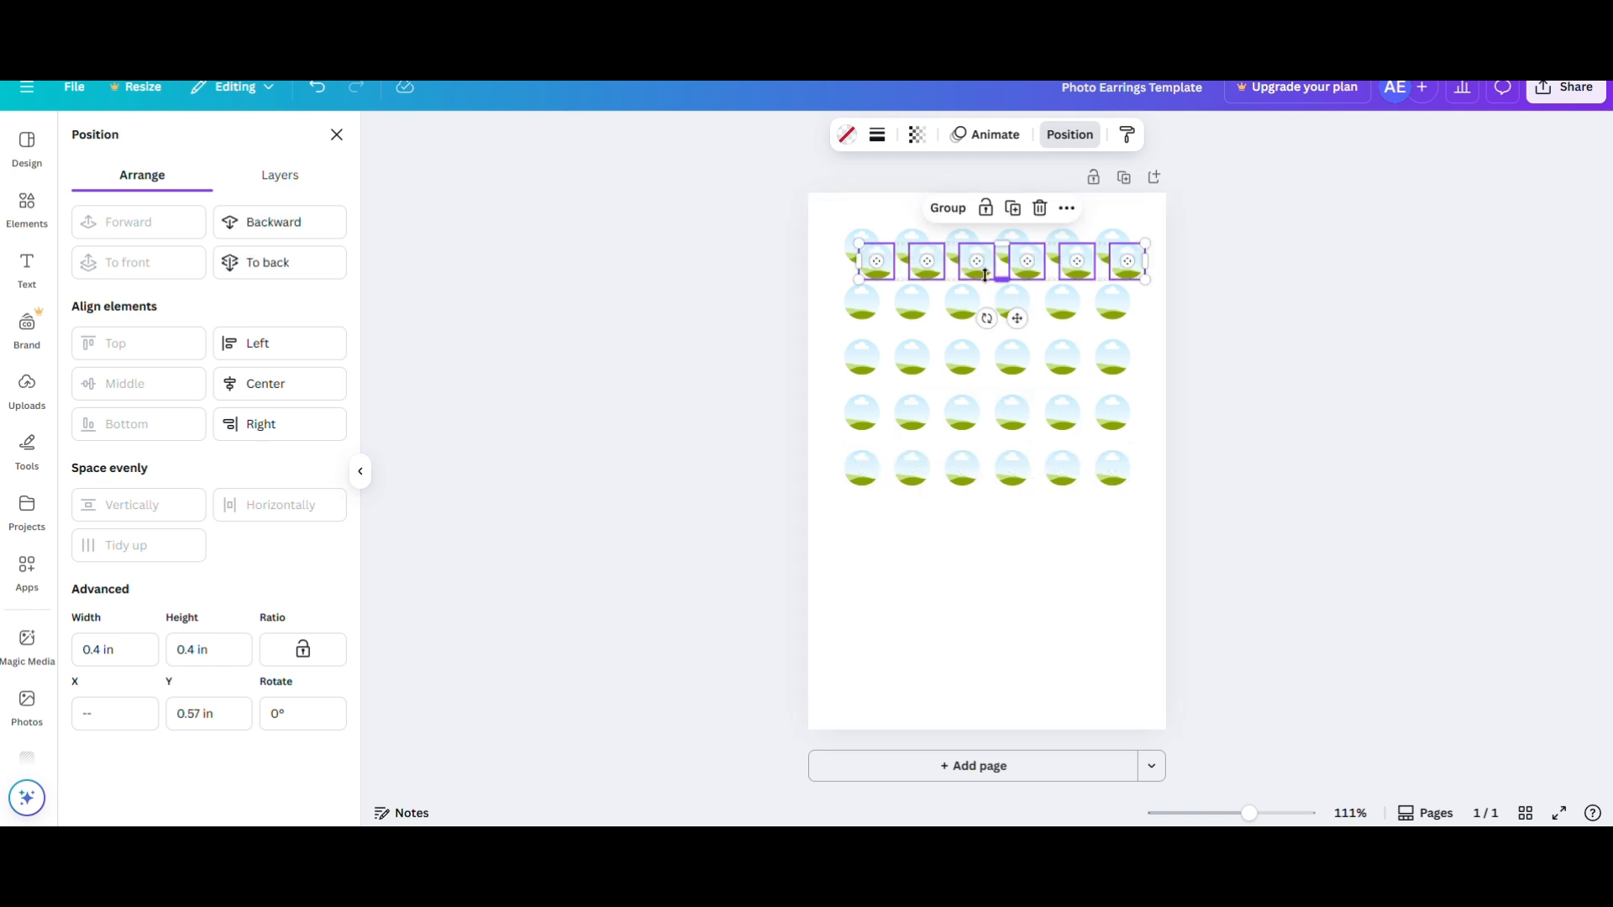
pyautogui.moveTo(967, 276); pyautogui.dragTo(948, 538)
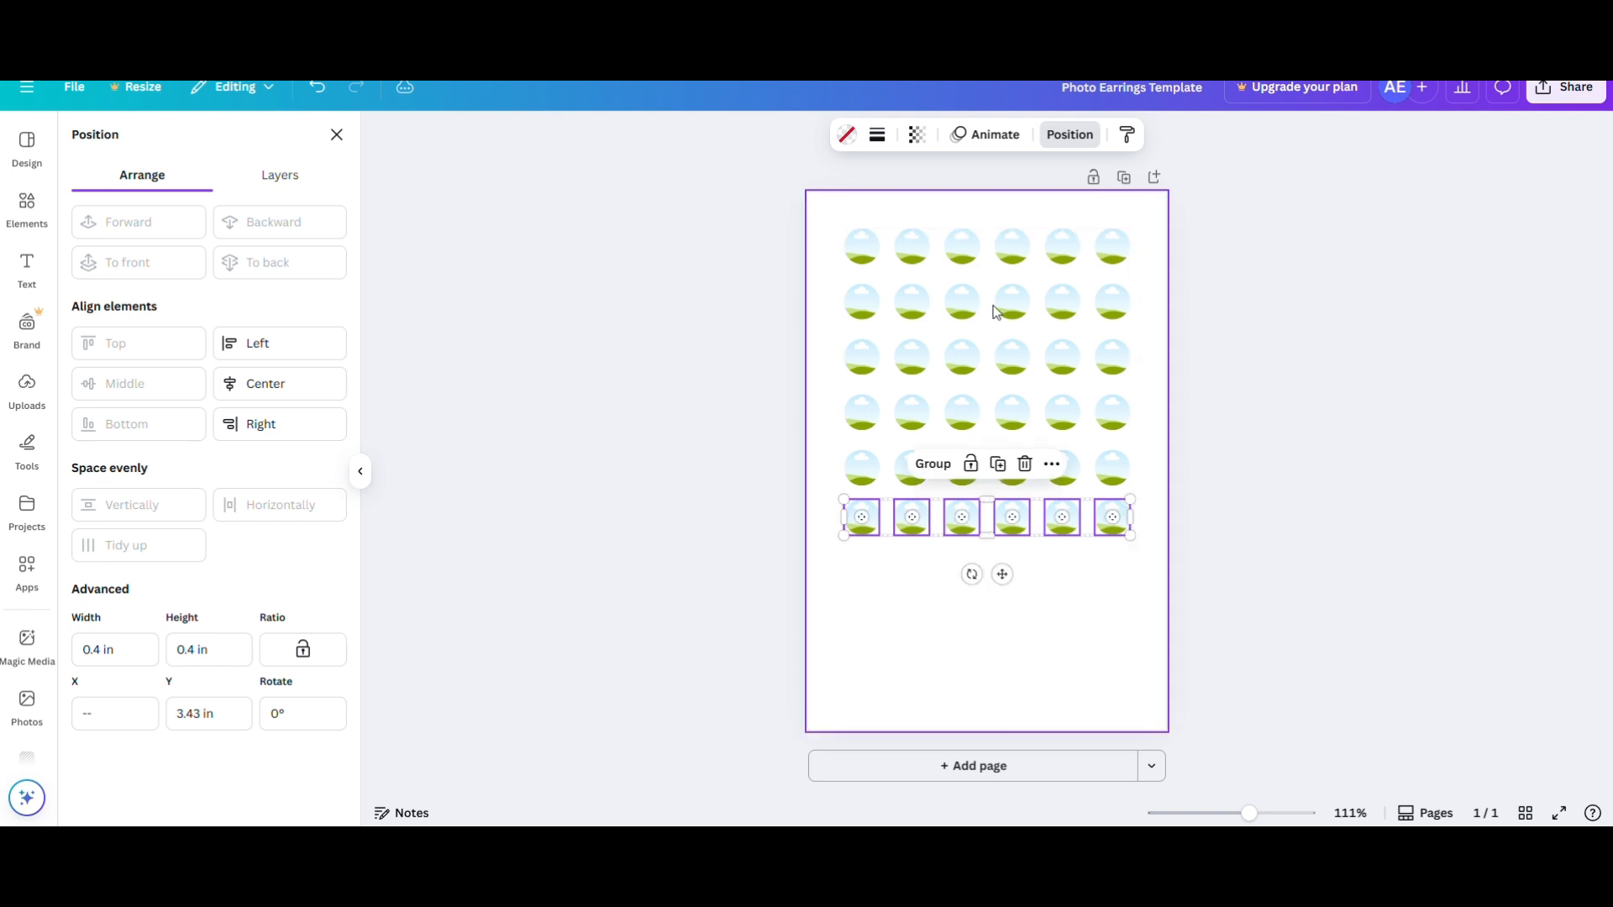
pyautogui.hotkey('ctrl', 'z')
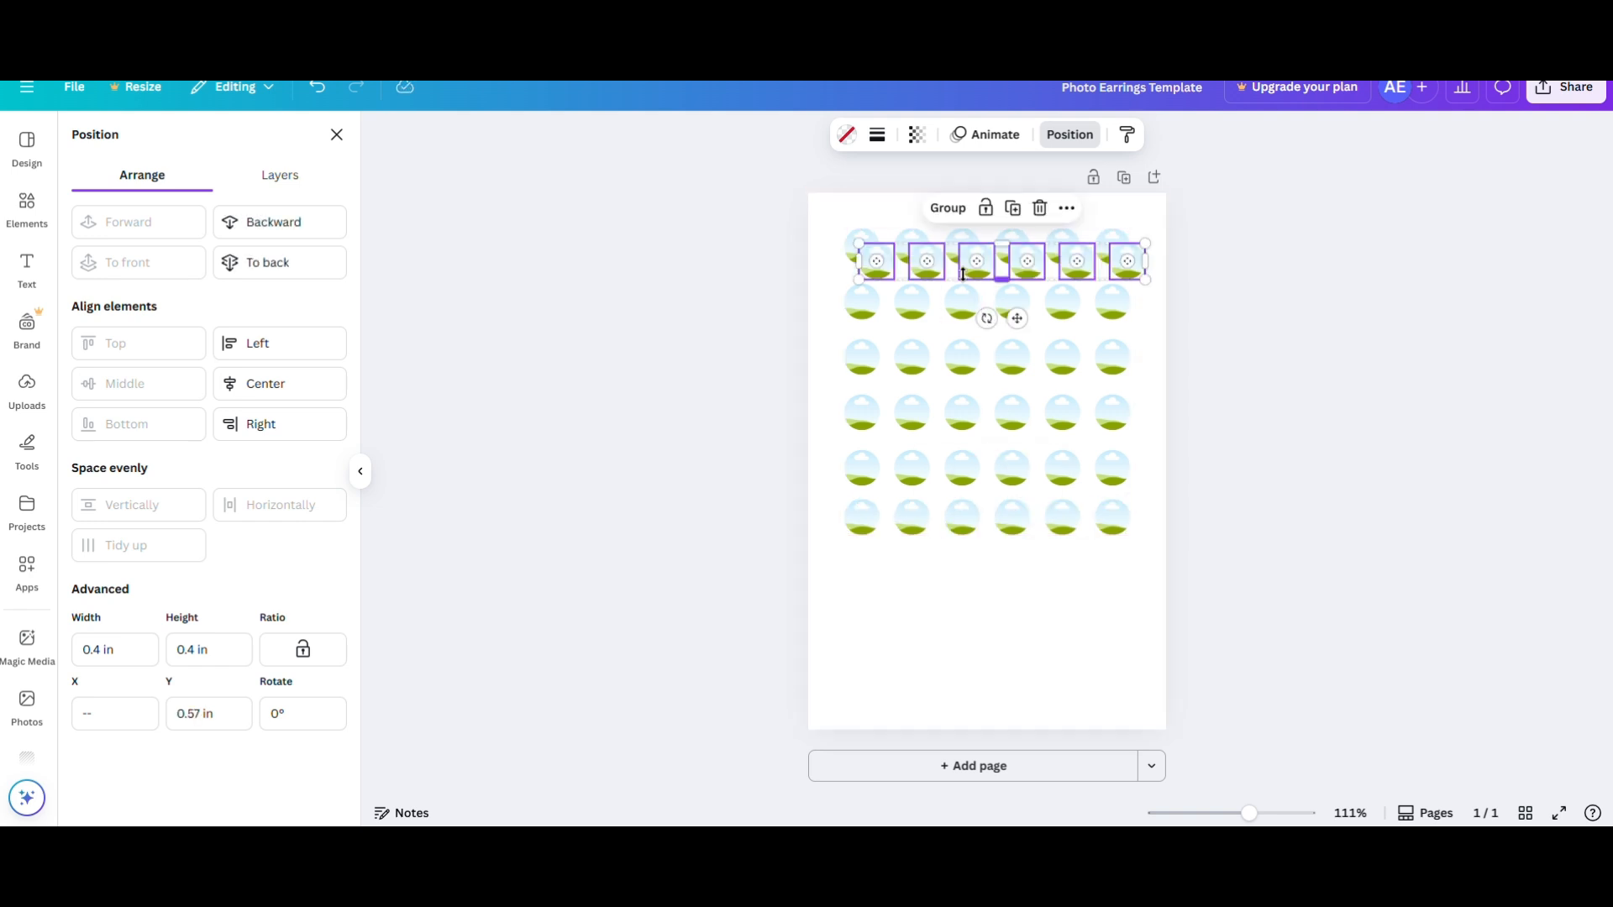
pyautogui.moveTo(971, 280); pyautogui.dragTo(957, 574)
pyautogui.hotkey('ctrl', 'z')
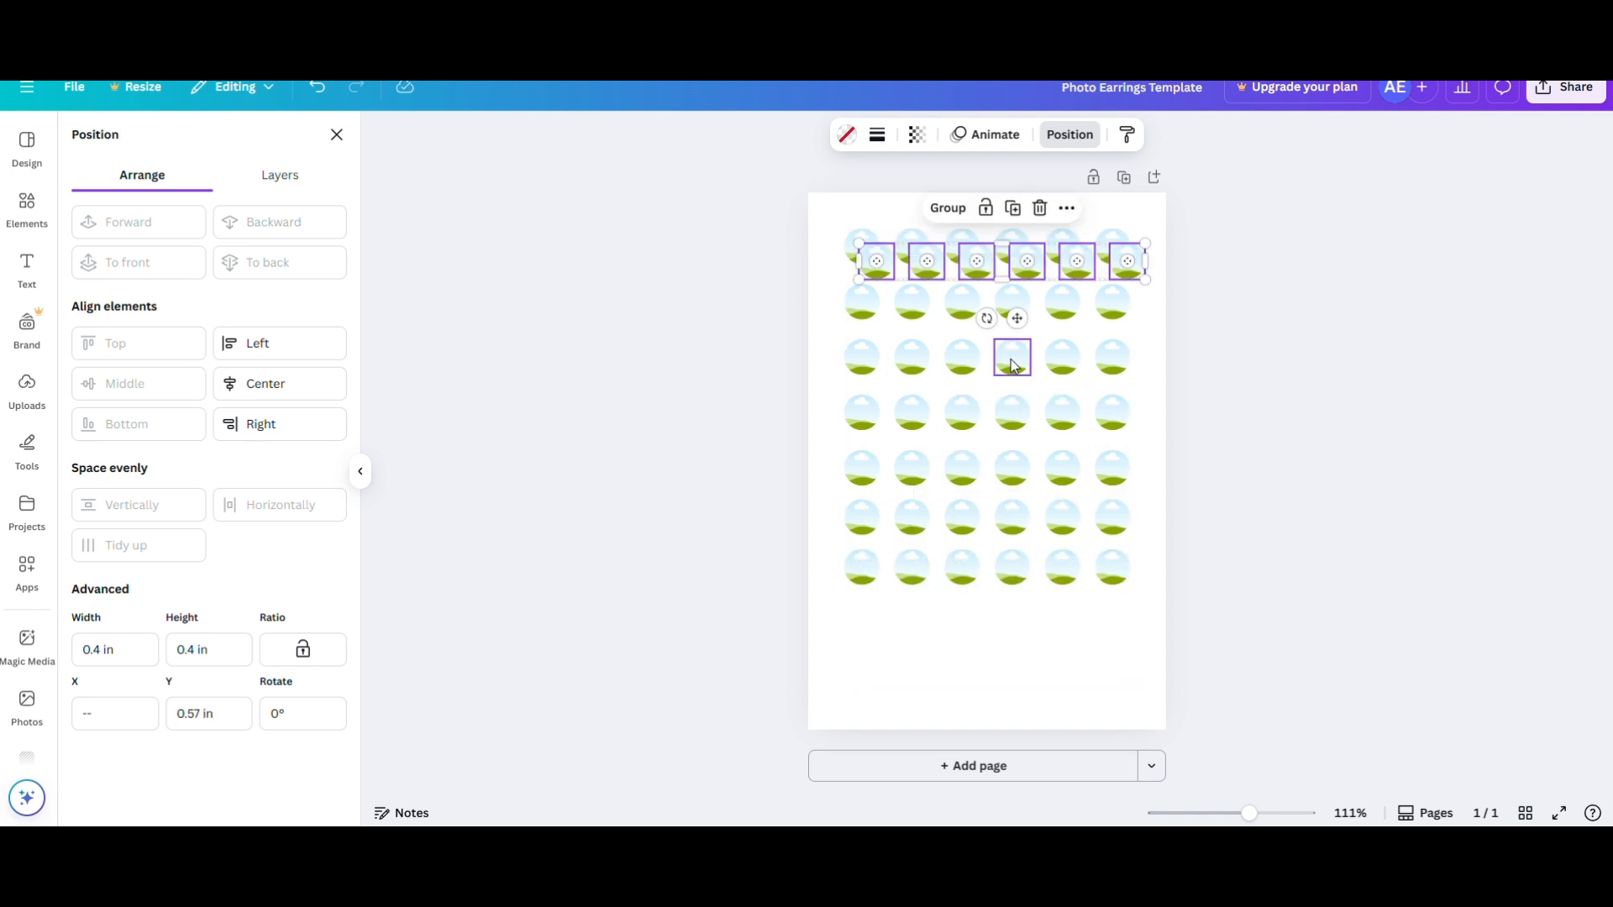
pyautogui.moveTo(987, 278); pyautogui.dragTo(971, 635)
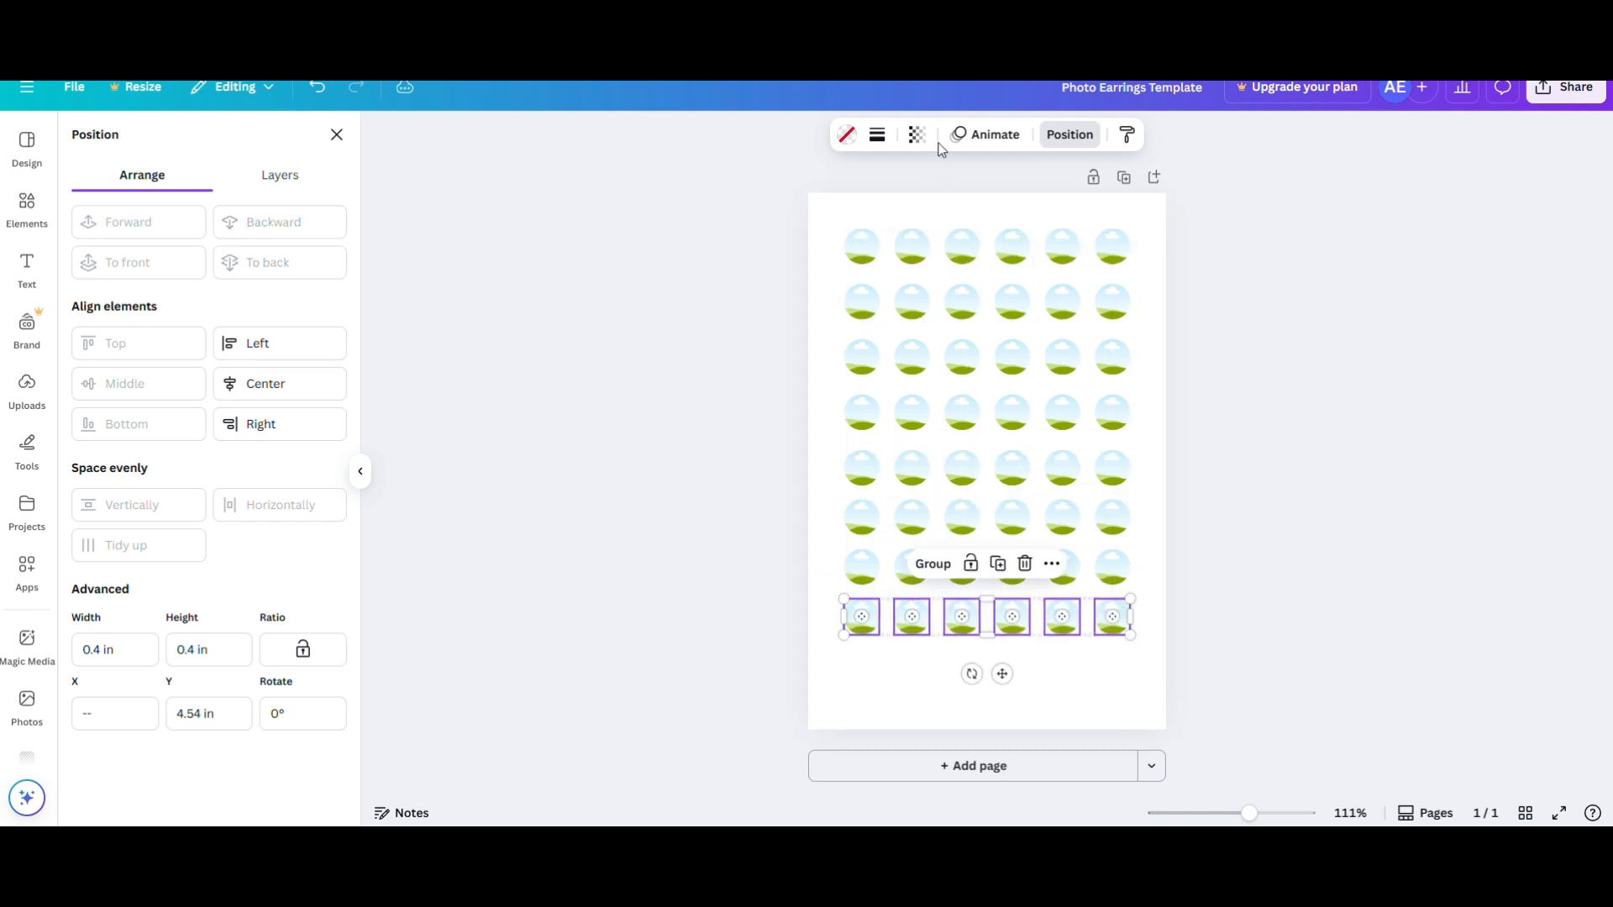
pyautogui.hotkey('ctrl', 'z')
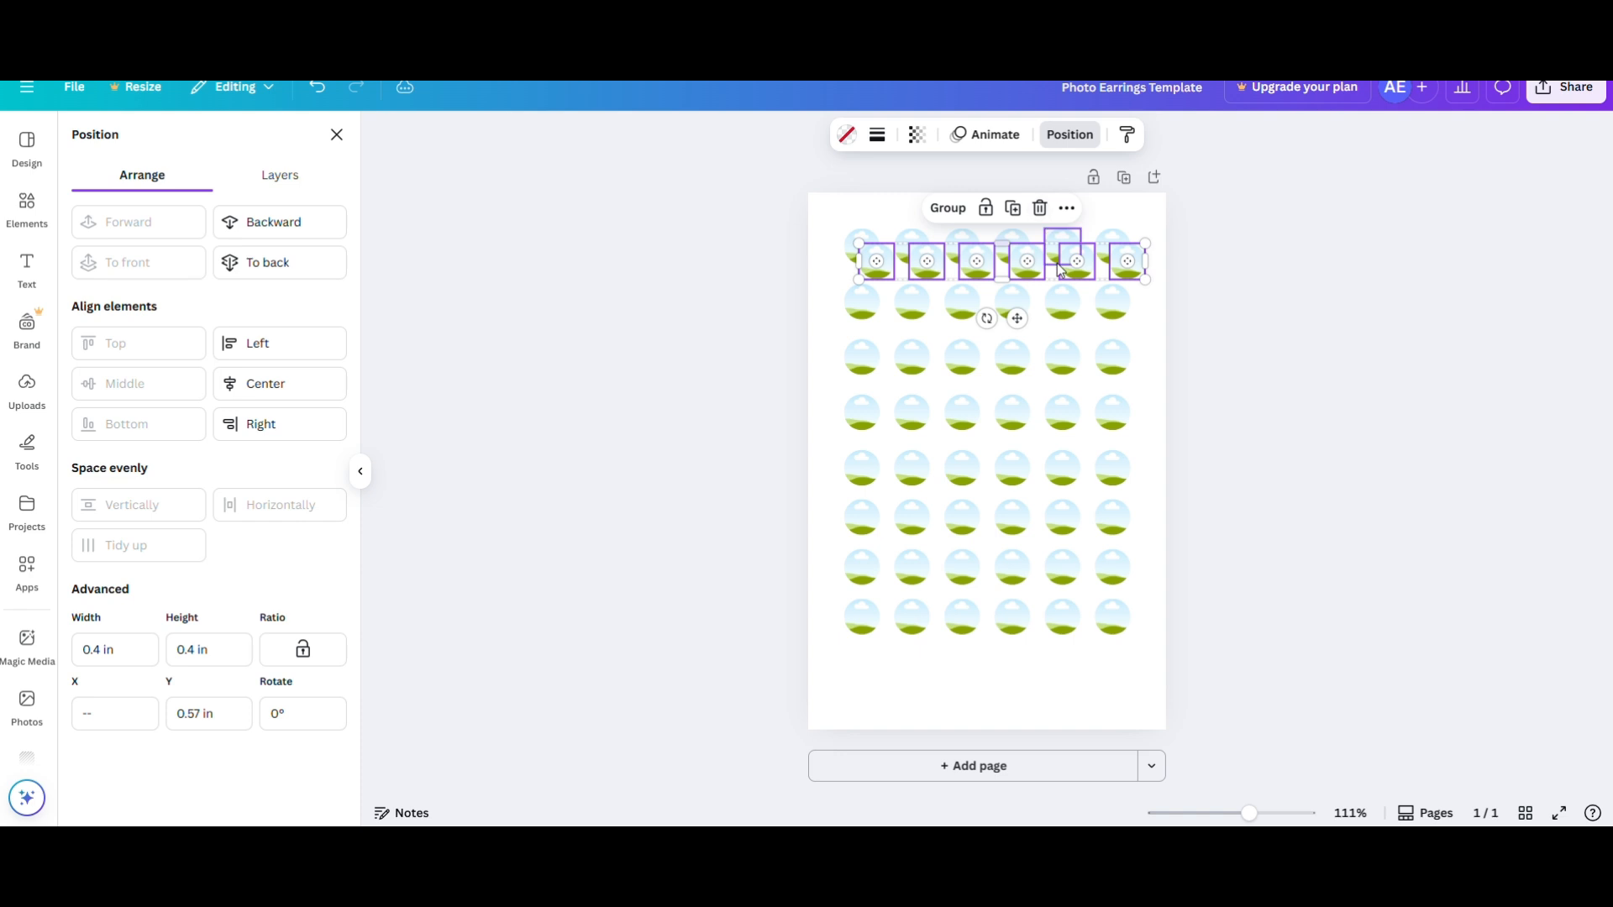
pyautogui.moveTo(1039, 278); pyautogui.dragTo(1026, 675)
pyautogui.click(1249, 550)
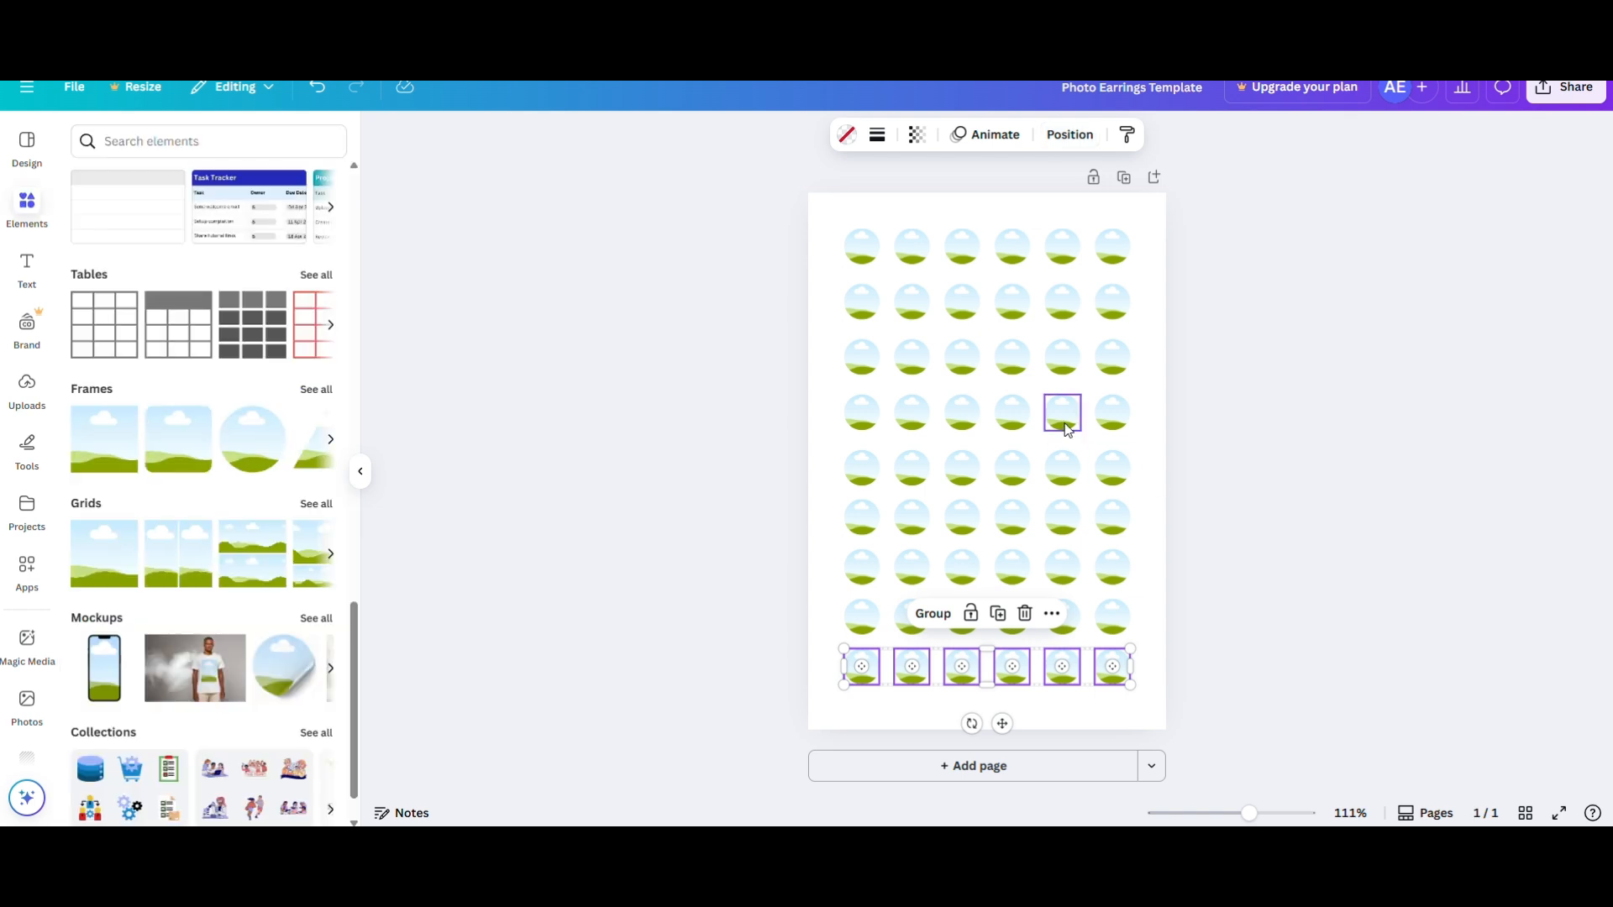
pyautogui.click(1147, 454)
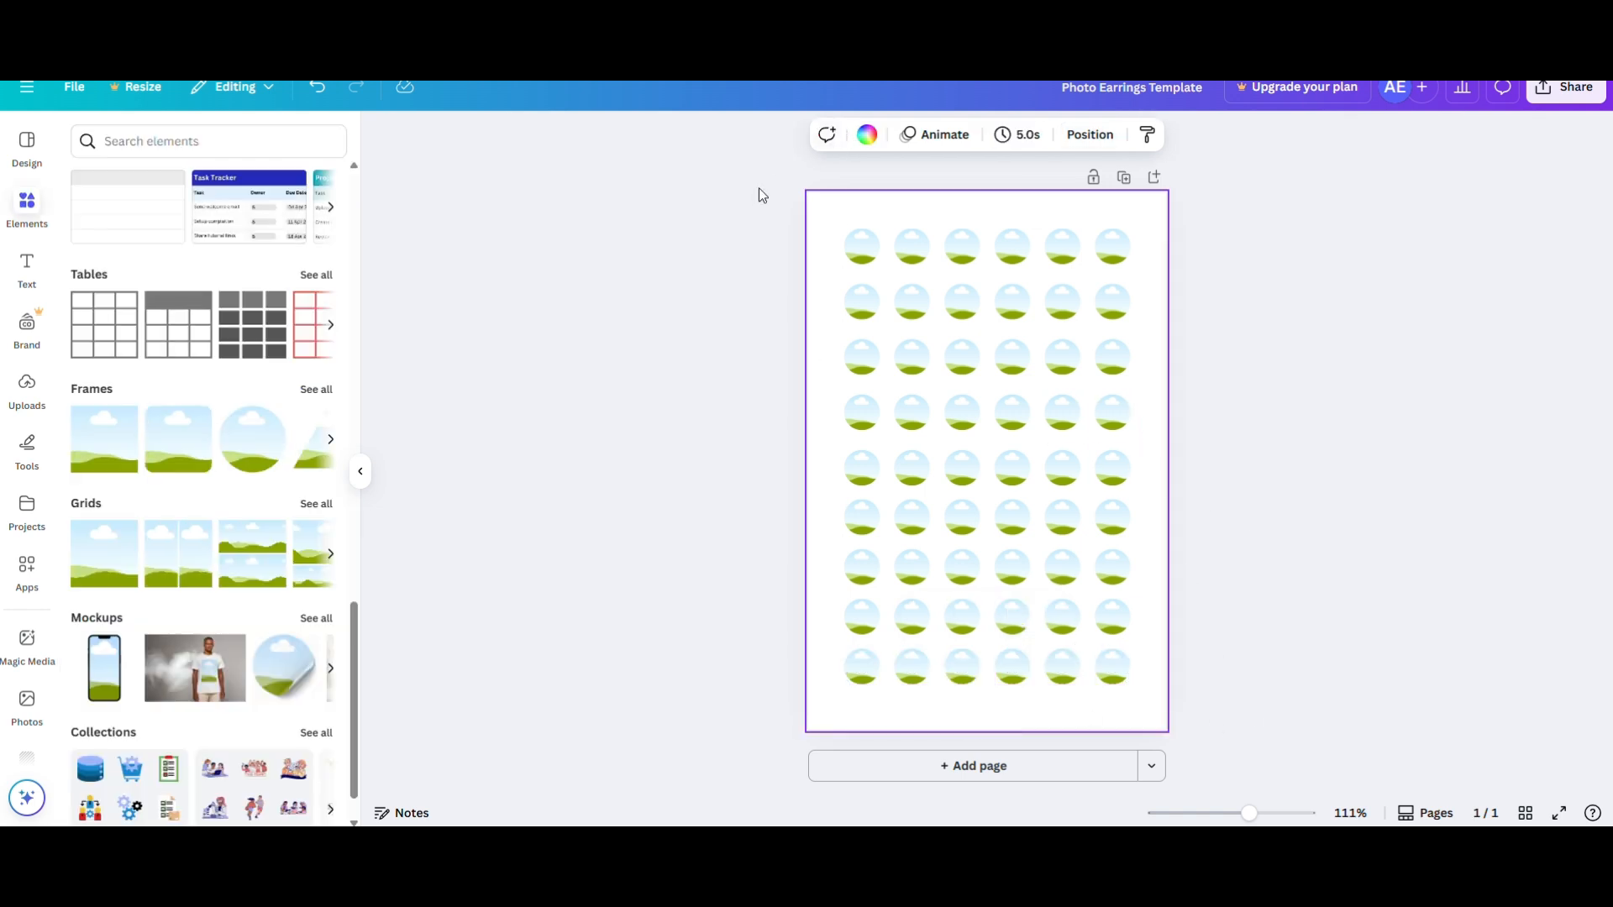
# Step: Select all circle frames on the page and tidy up their spacing into an even grid
pyautogui.moveTo(761, 195); pyautogui.dragTo(1219, 727)
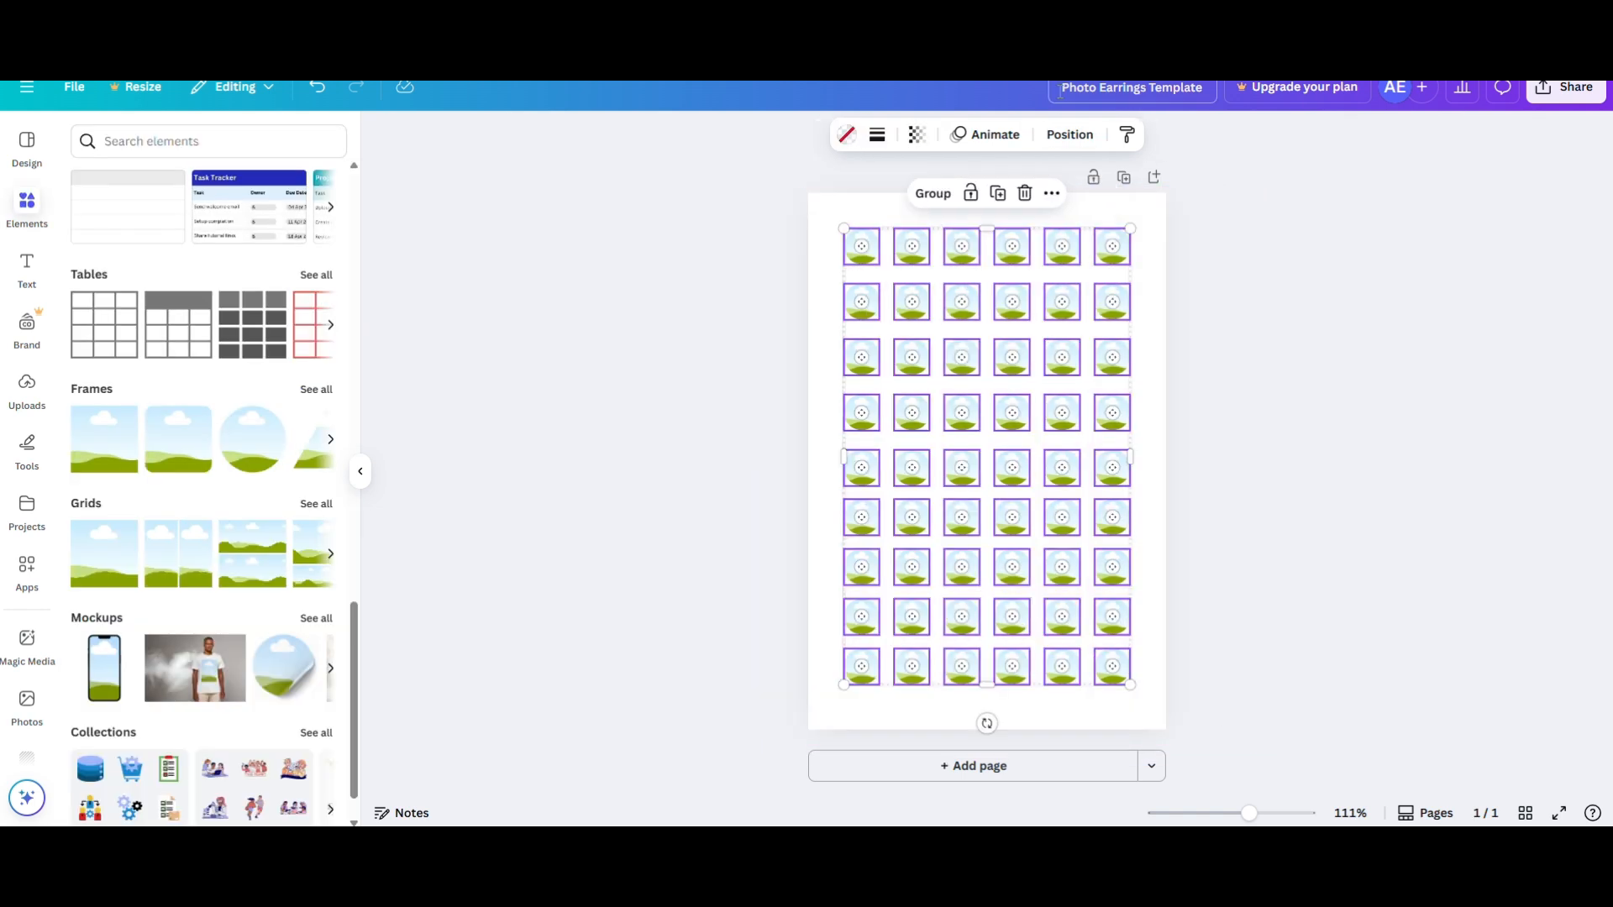
pyautogui.click(1069, 134)
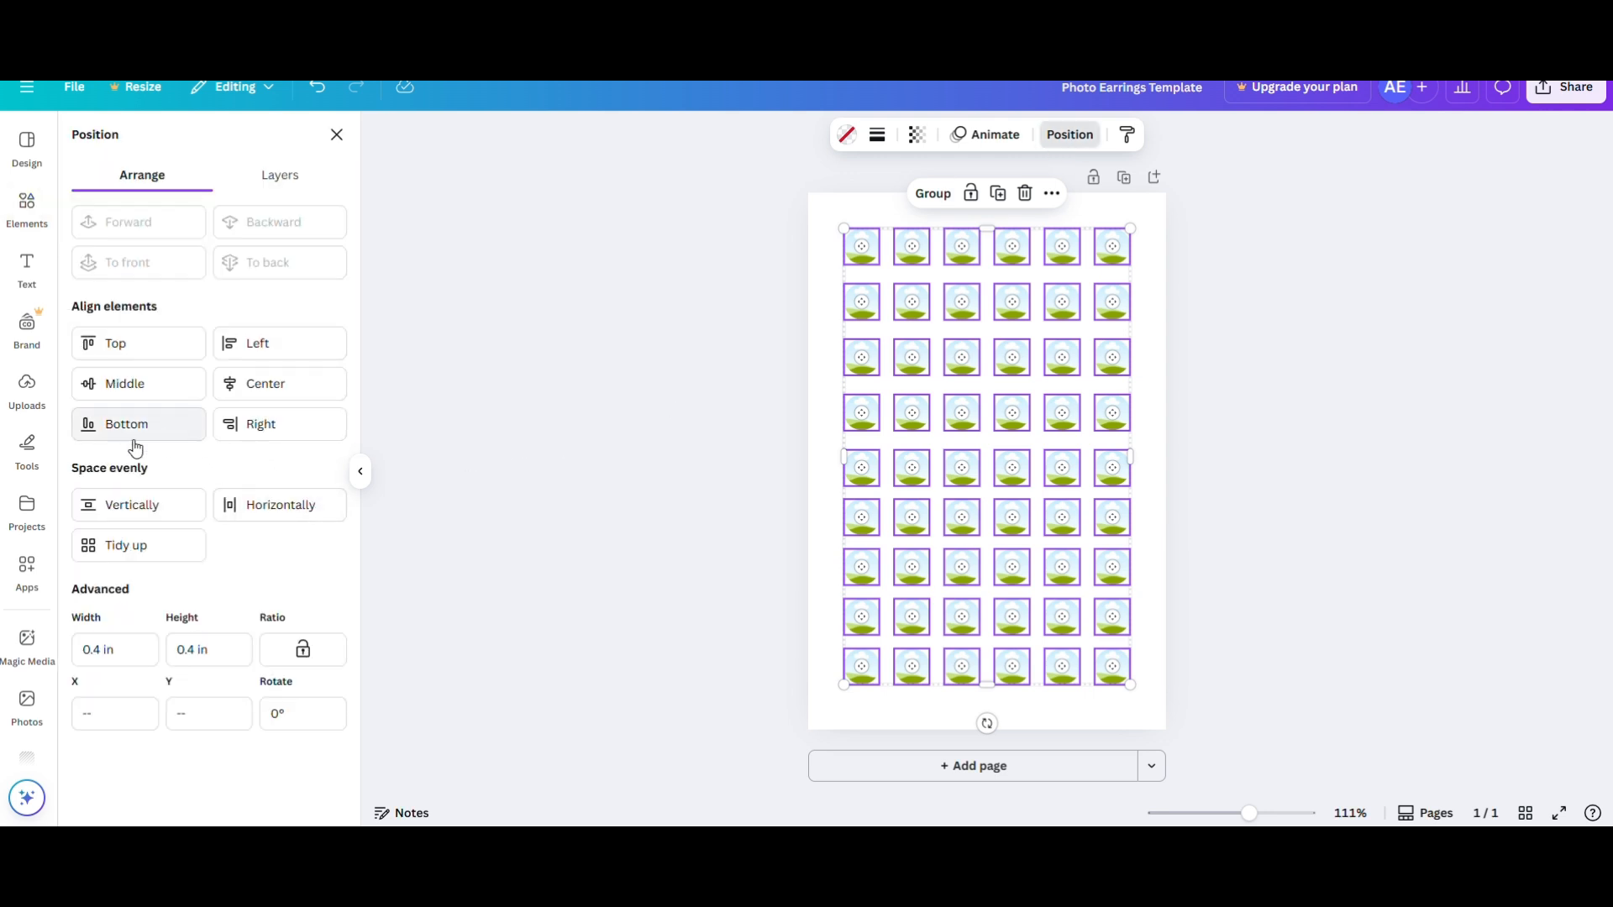
pyautogui.click(122, 556)
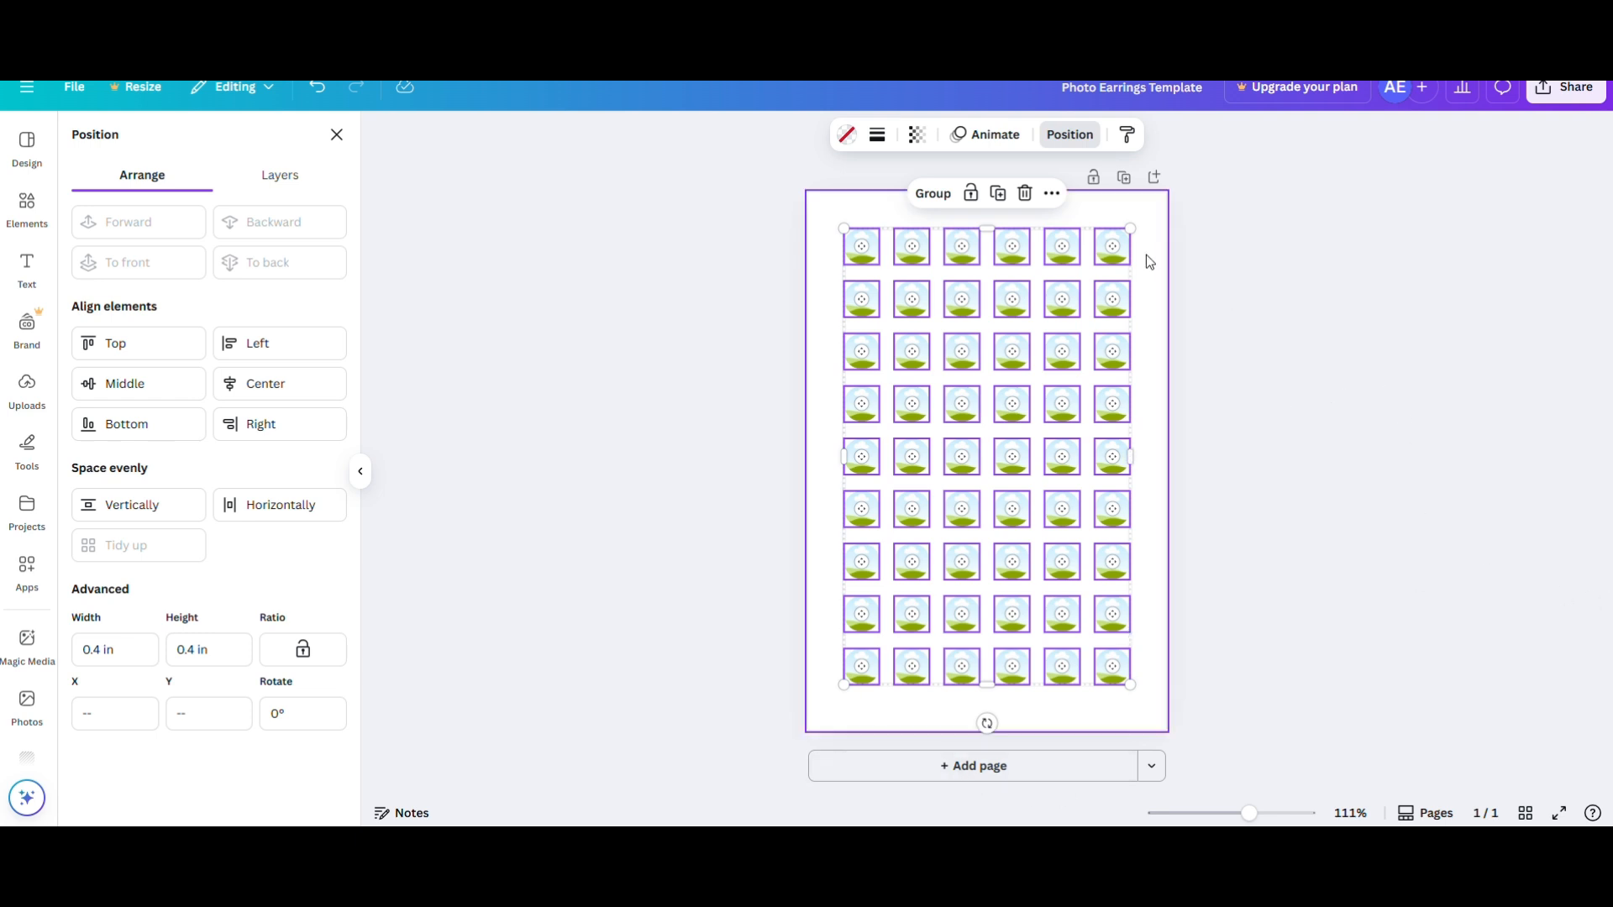
pyautogui.click(1254, 406)
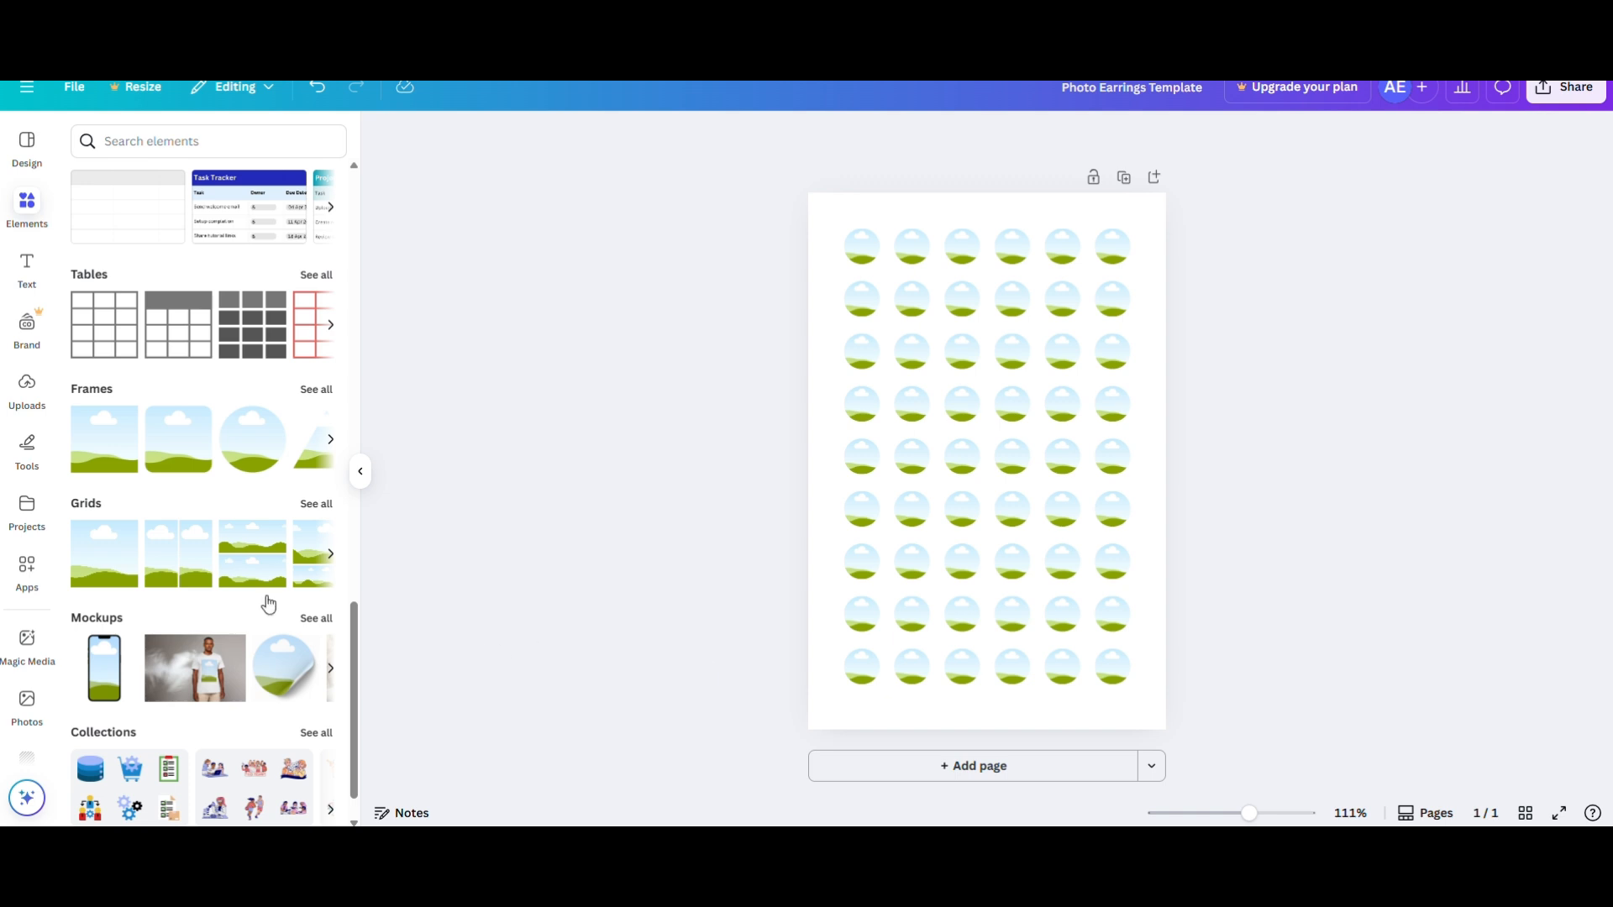
# Step: Look through the stock photo library and the uploaded images as sources of pictures for the frames
pyautogui.scroll(-2, 30, 496)
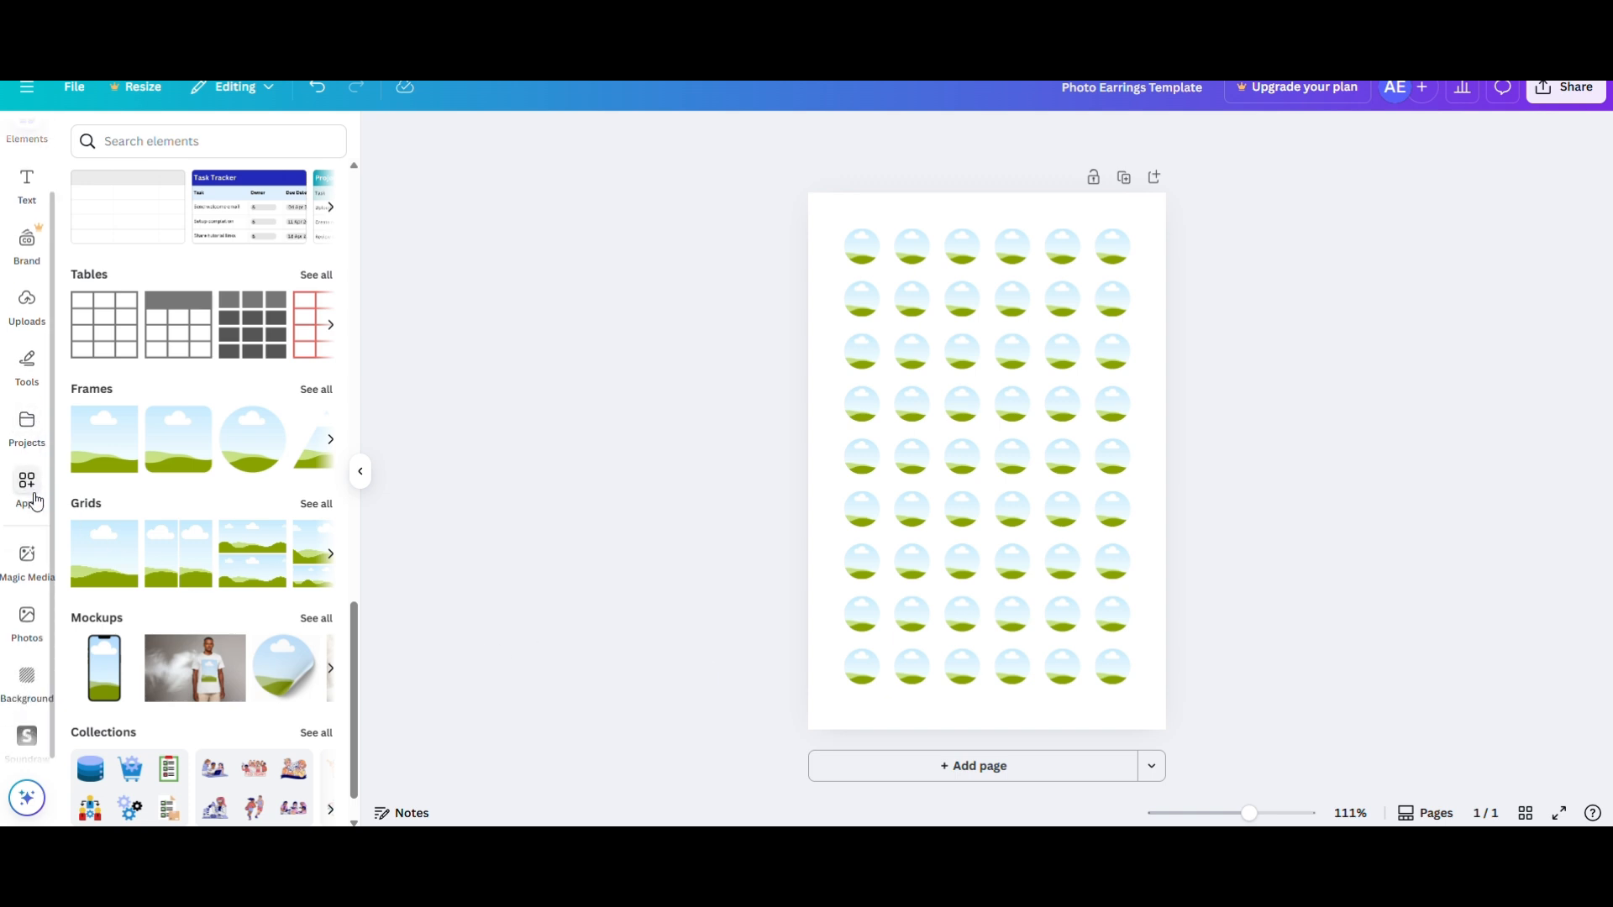
pyautogui.click(30, 620)
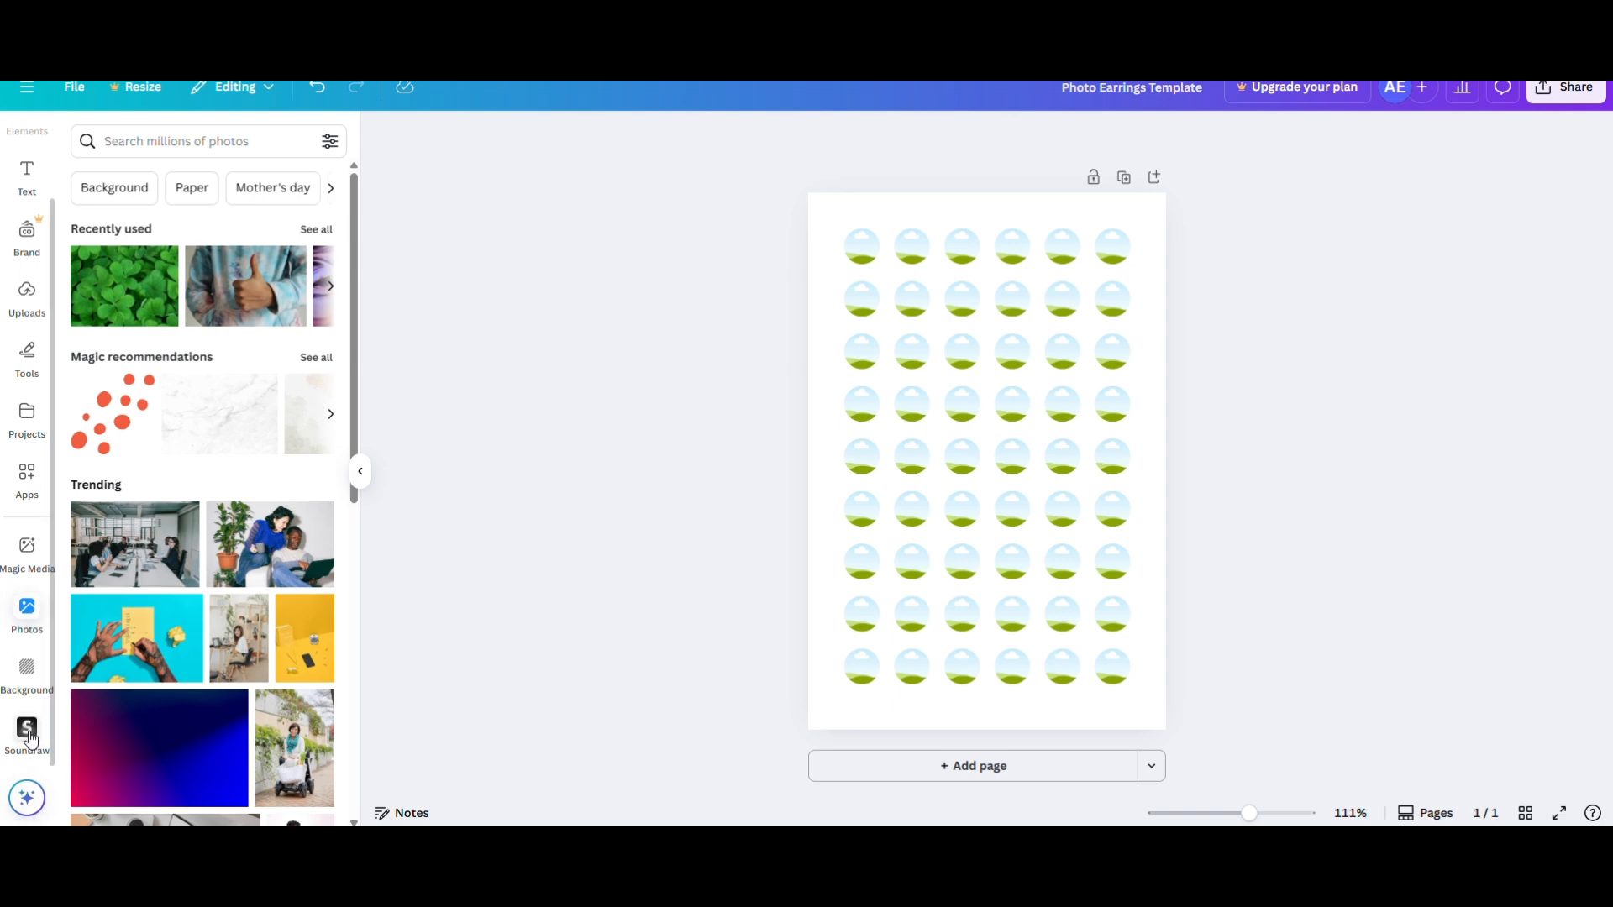
pyautogui.scroll(2, 29, 736)
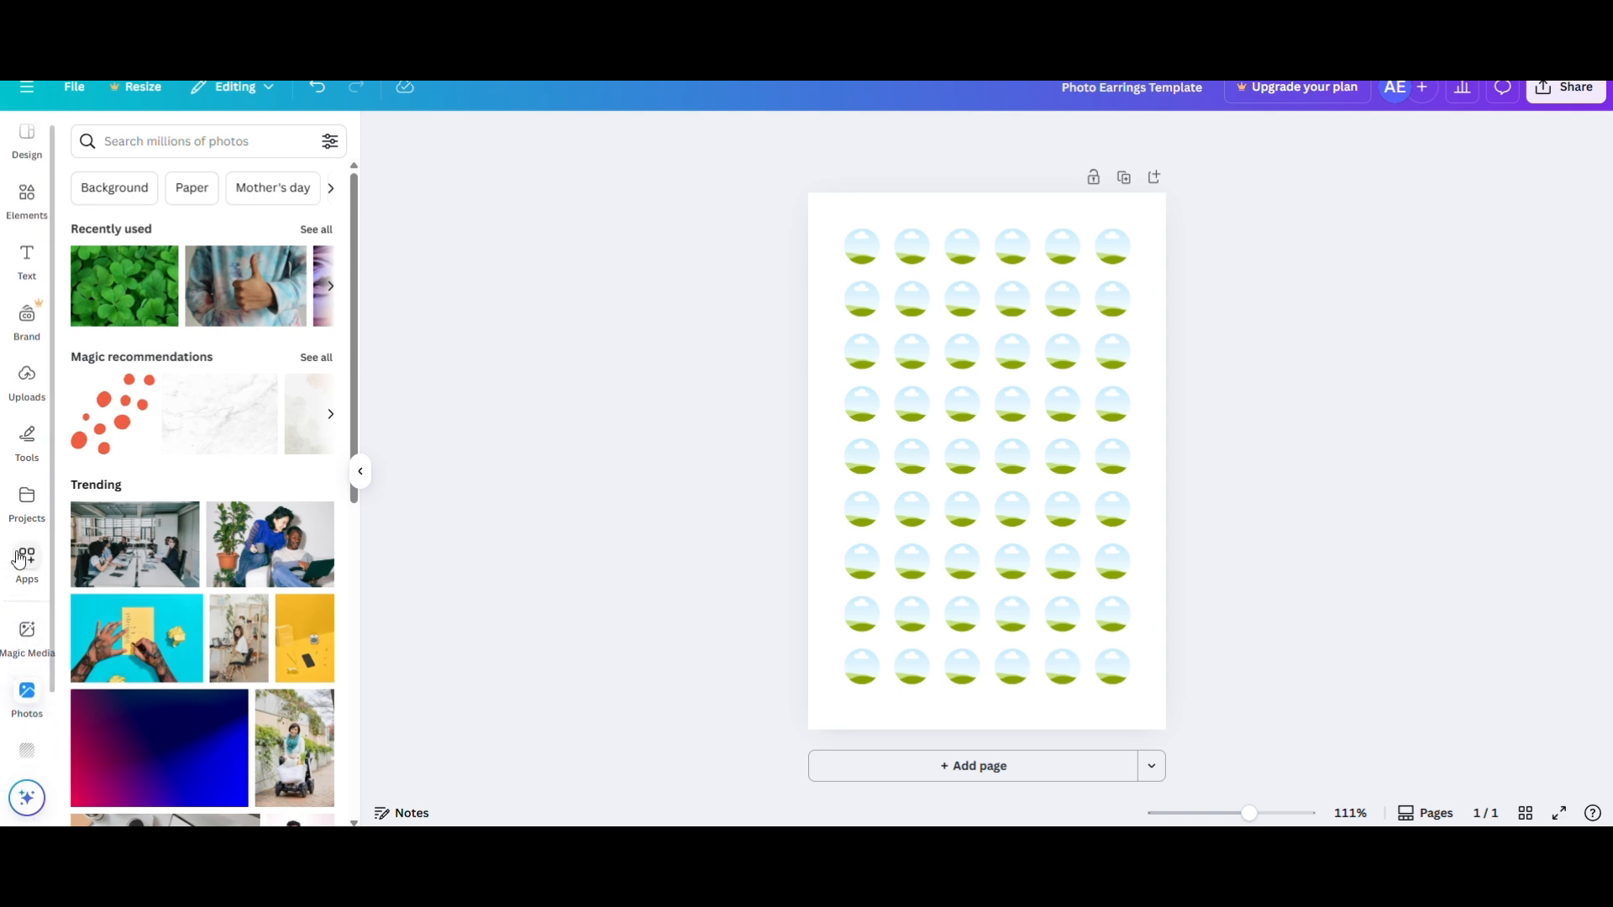
pyautogui.scroll(1, 30, 610)
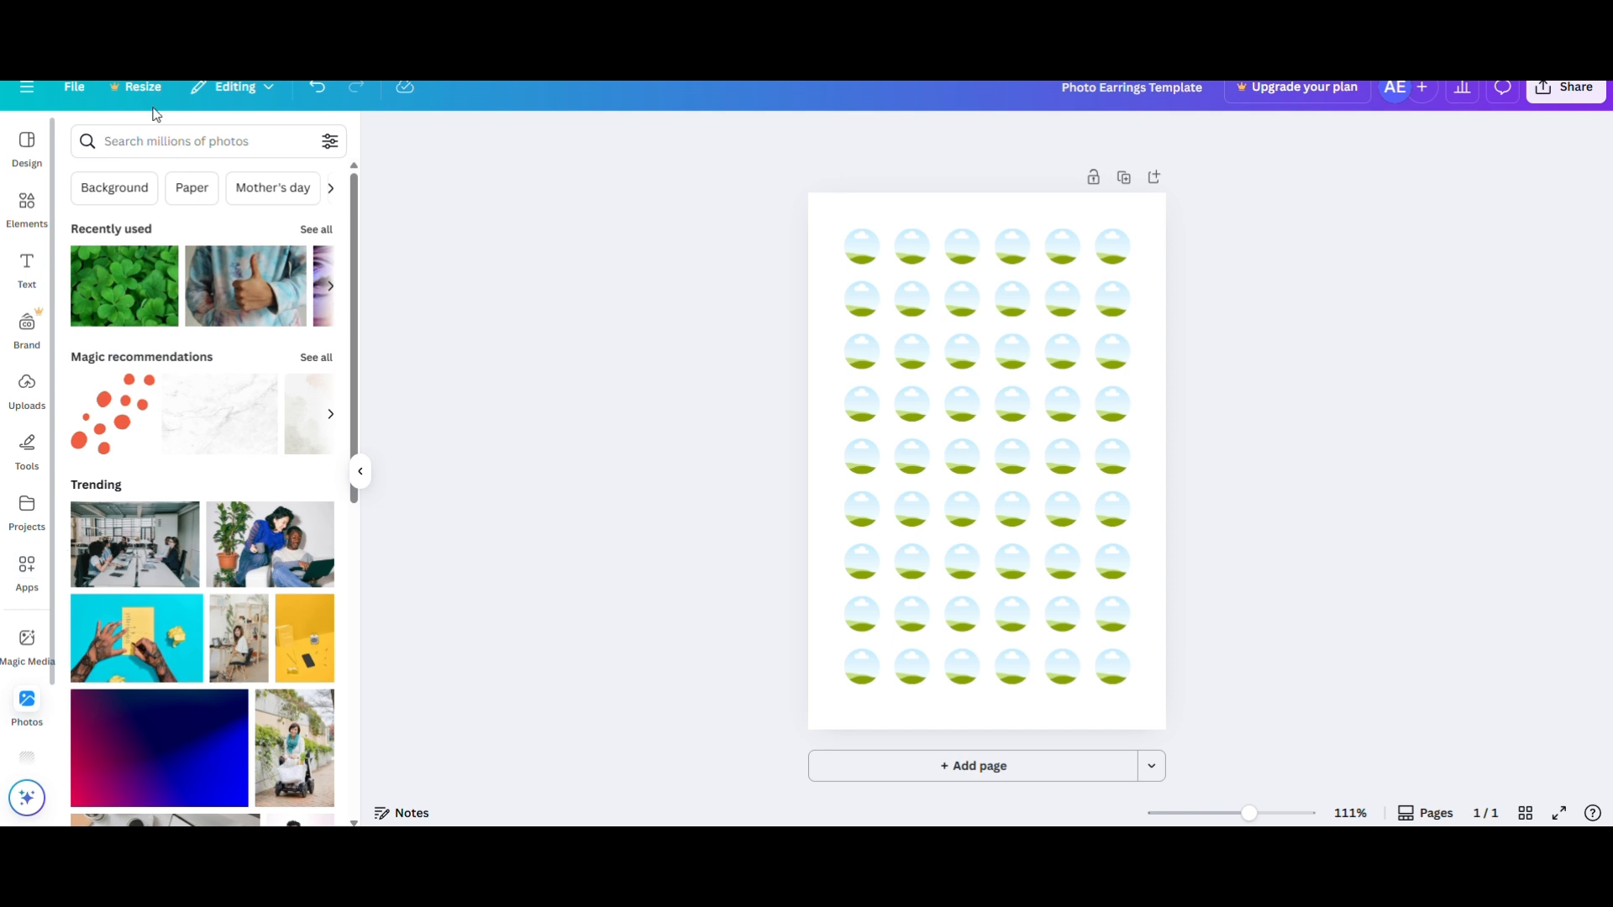
pyautogui.click(30, 388)
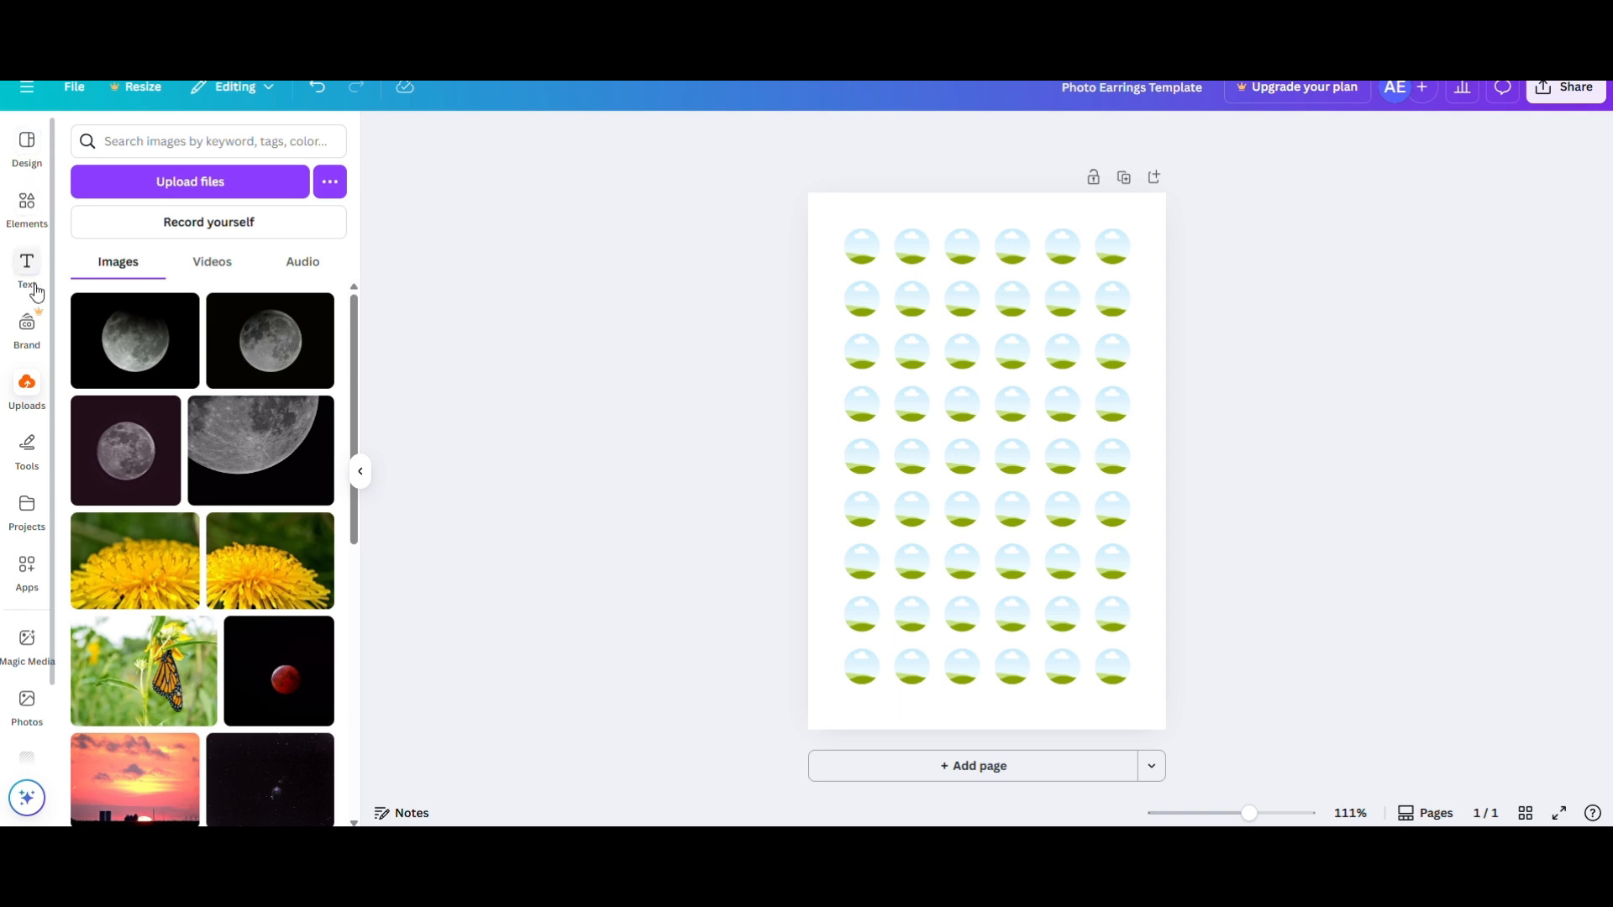
# Step: Search the elements library for "sunsets" and show all of the photo results
pyautogui.click(26, 206)
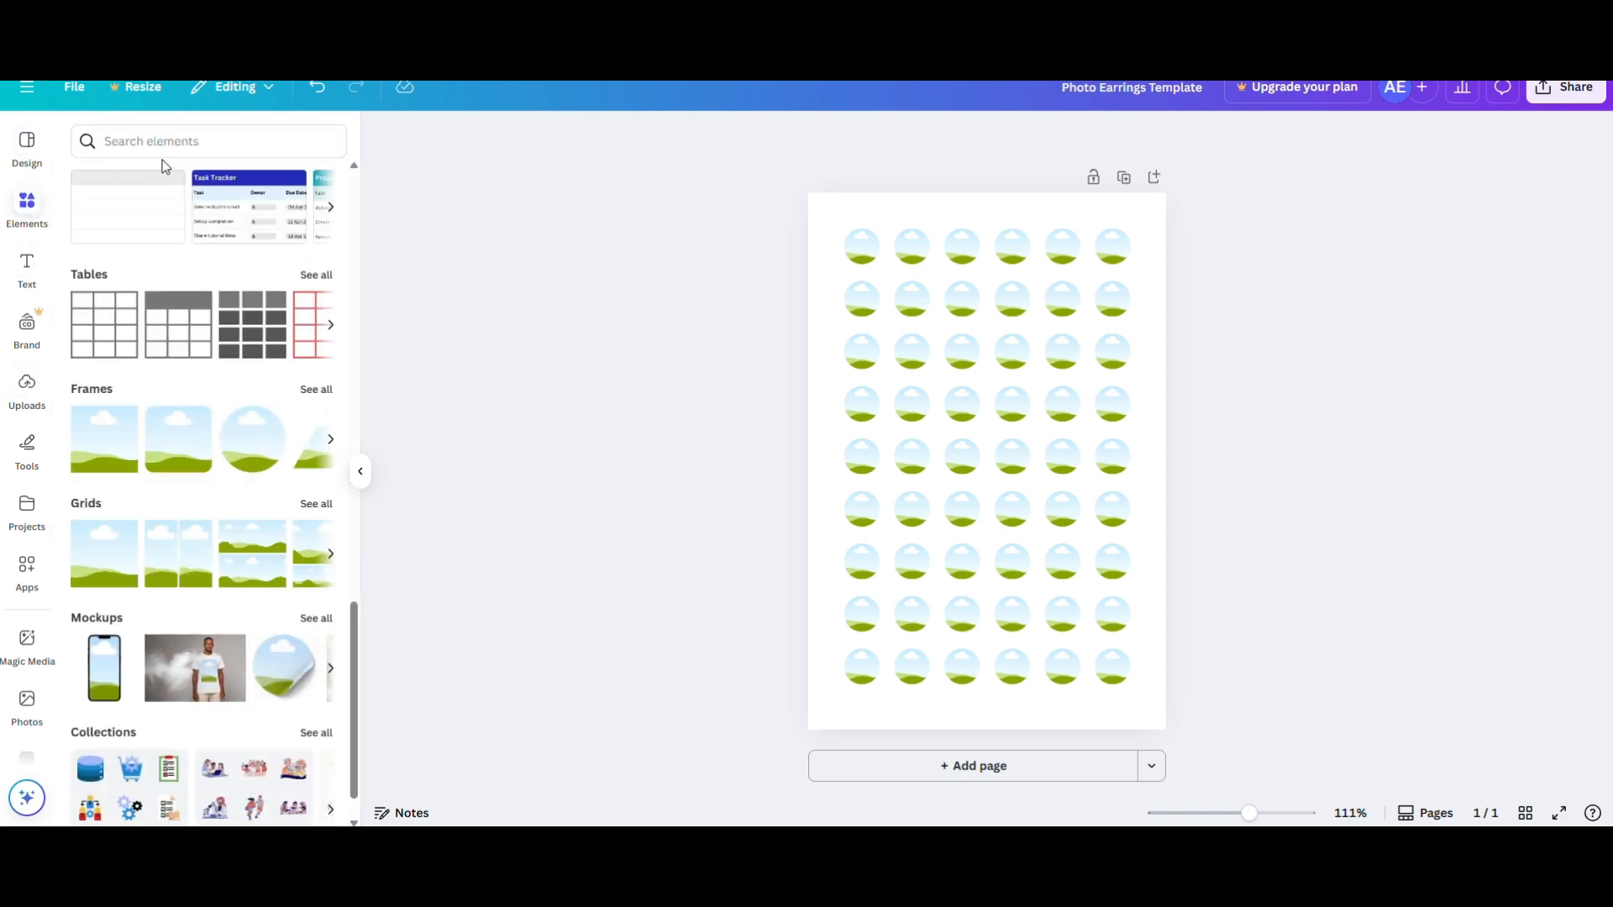
pyautogui.click(172, 140)
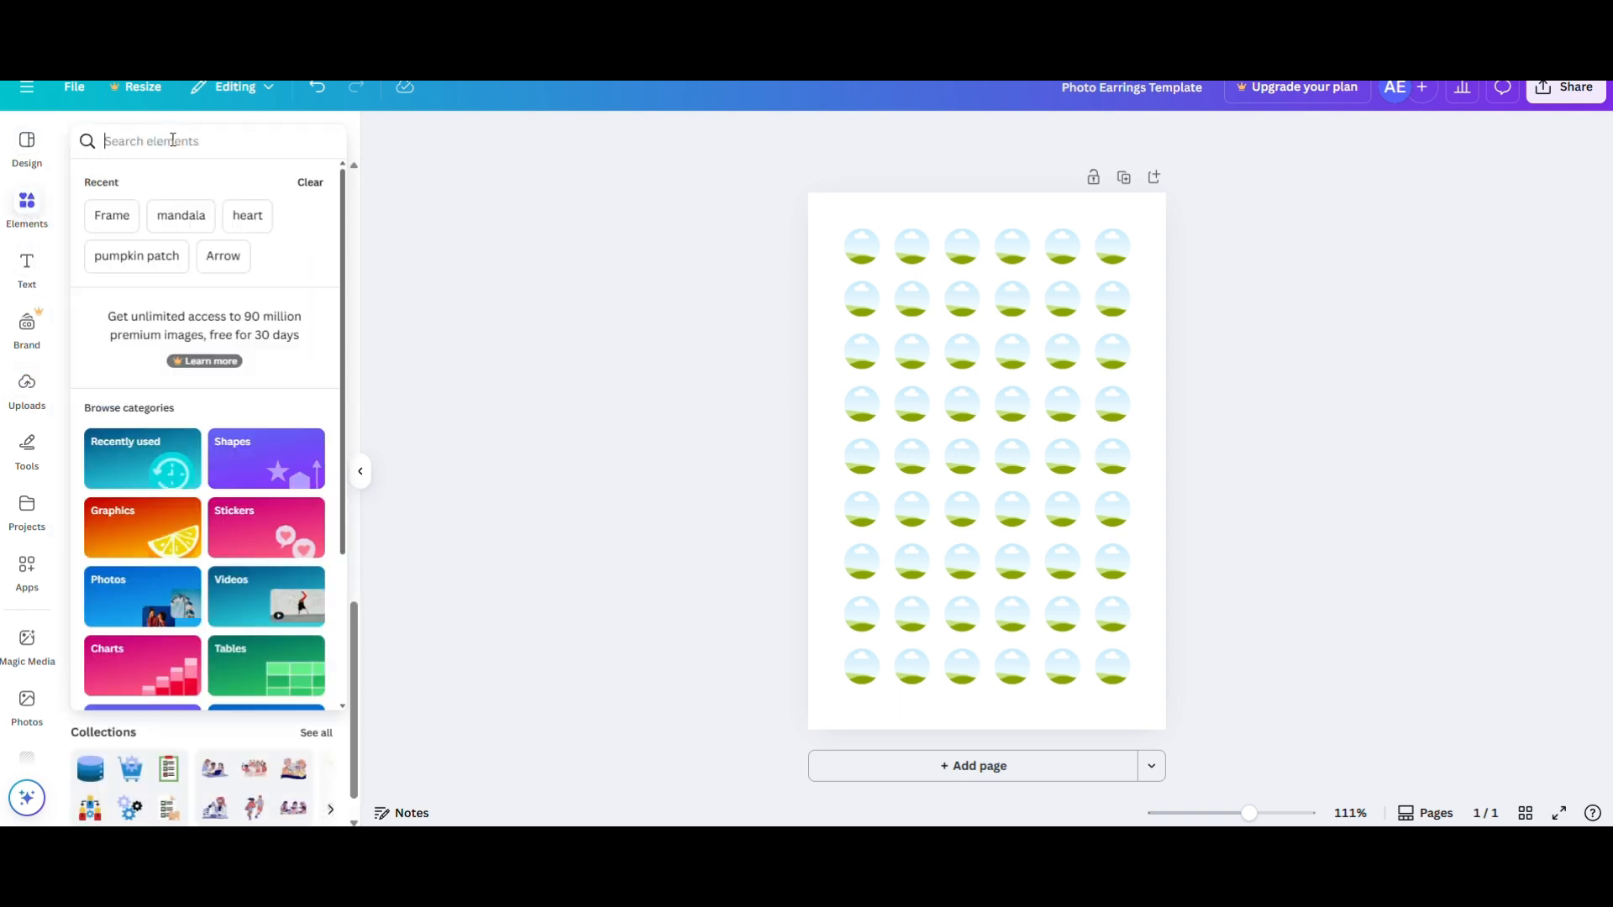
pyautogui.click(173, 140)
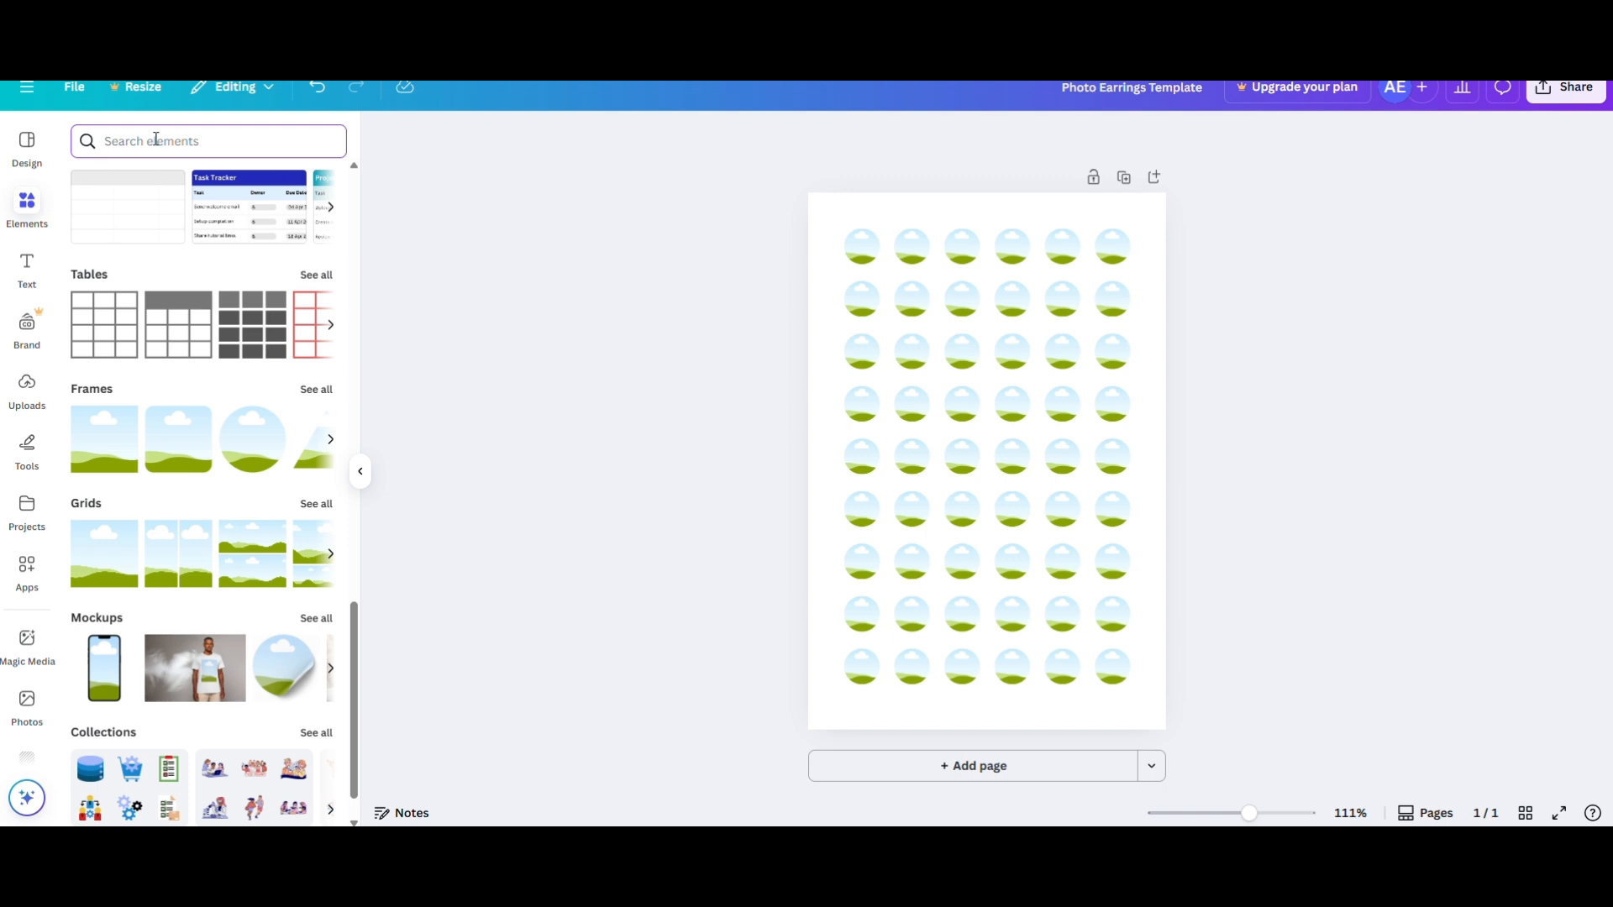
pyautogui.write('su')
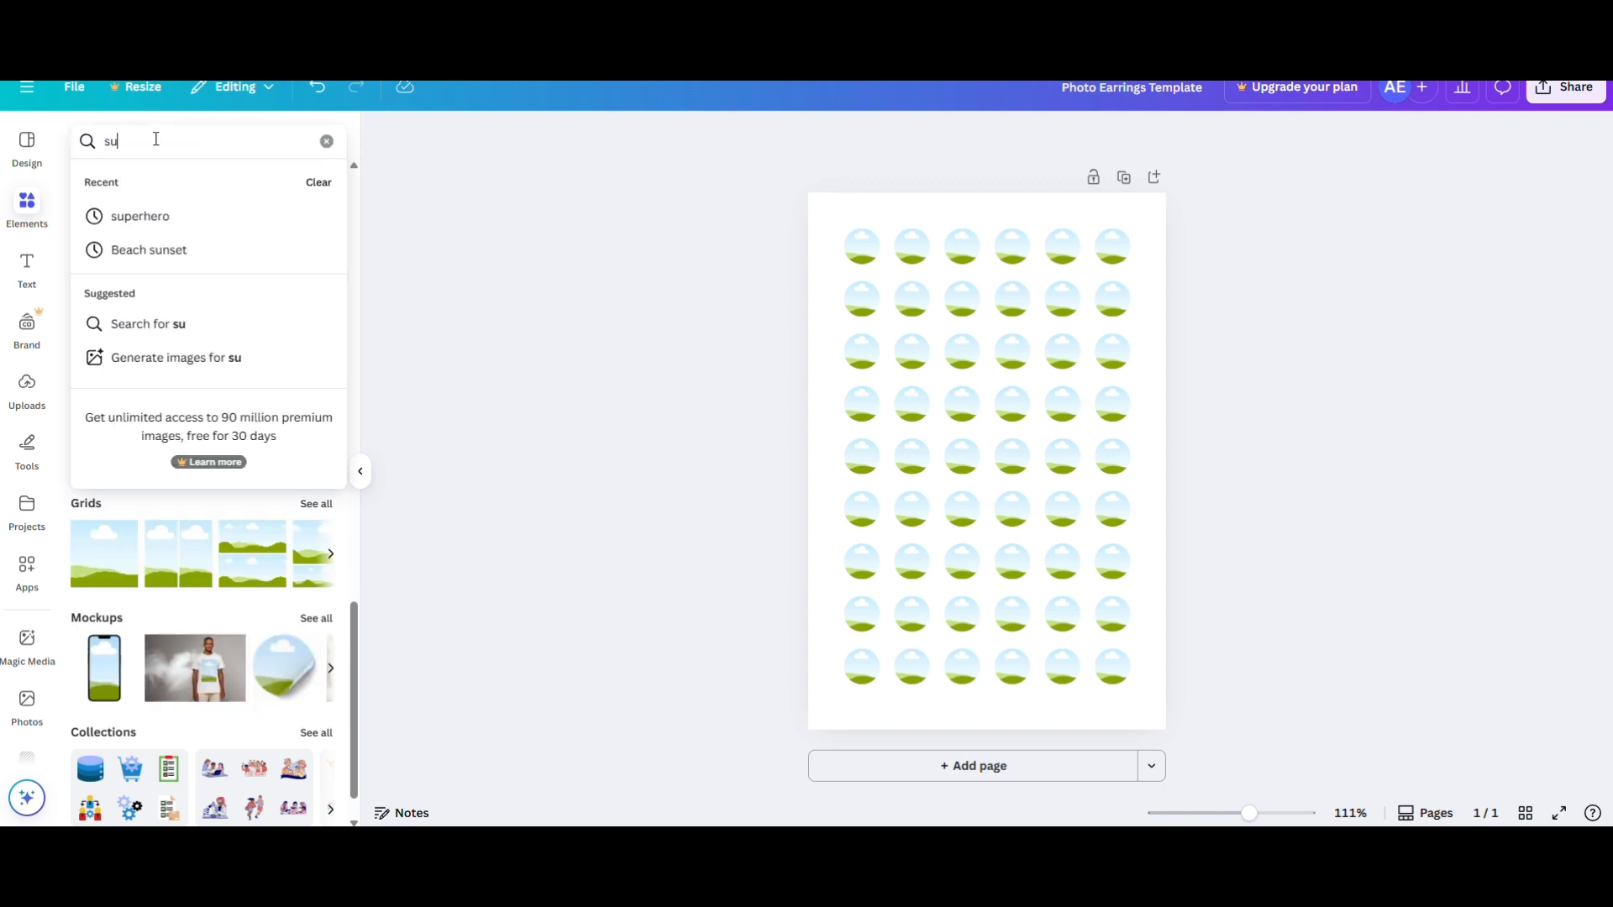
pyautogui.write('nsets')
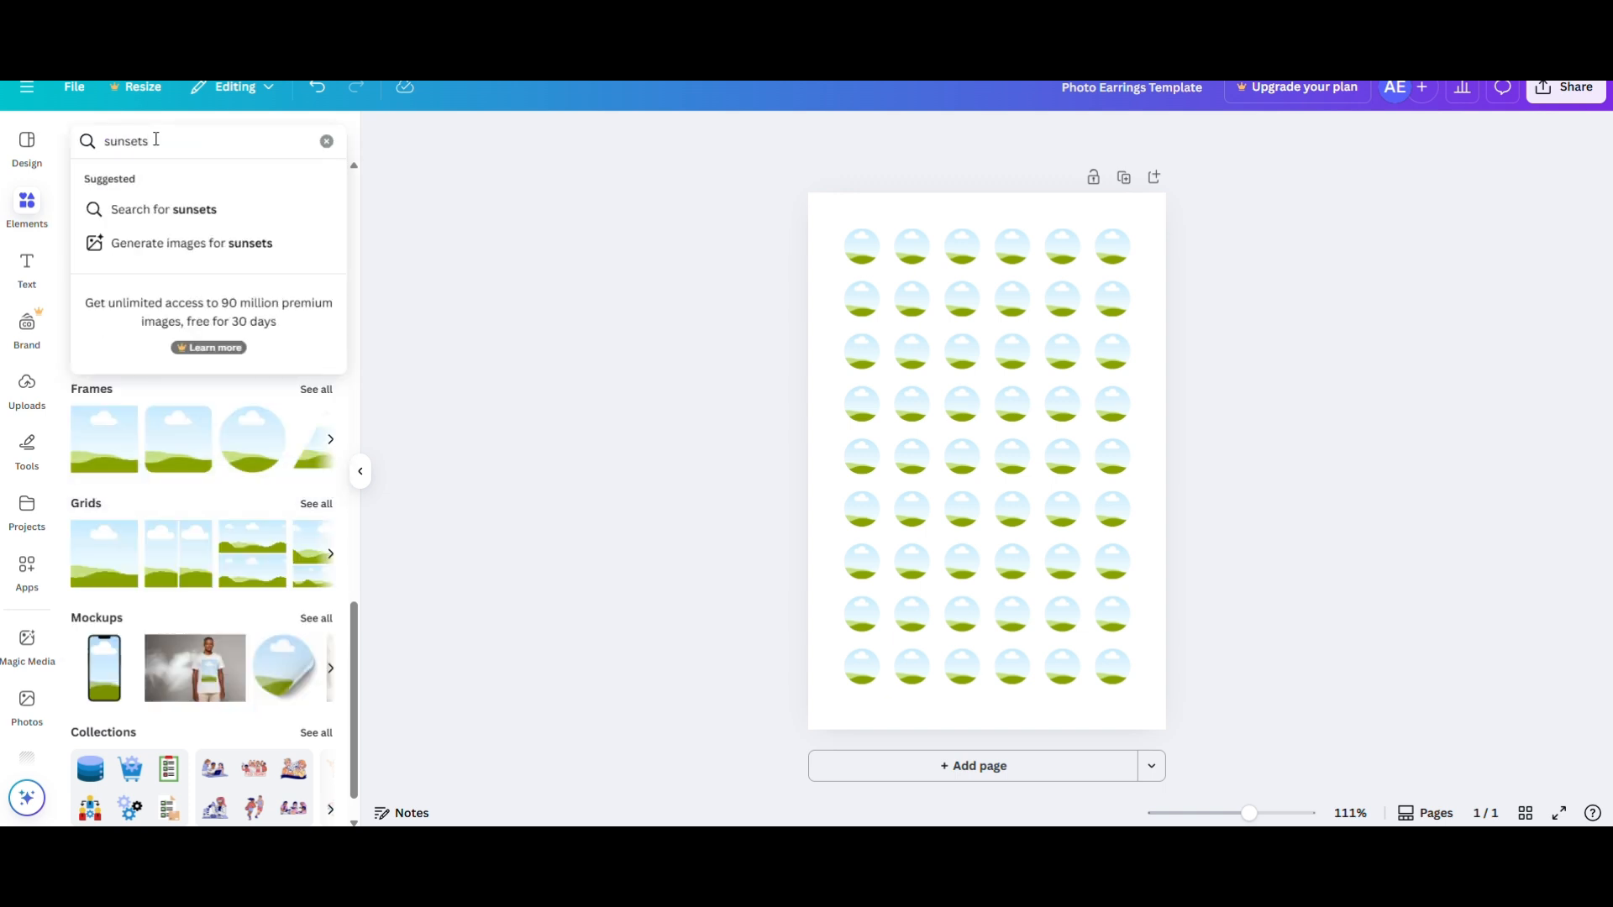
pyautogui.press('Return')
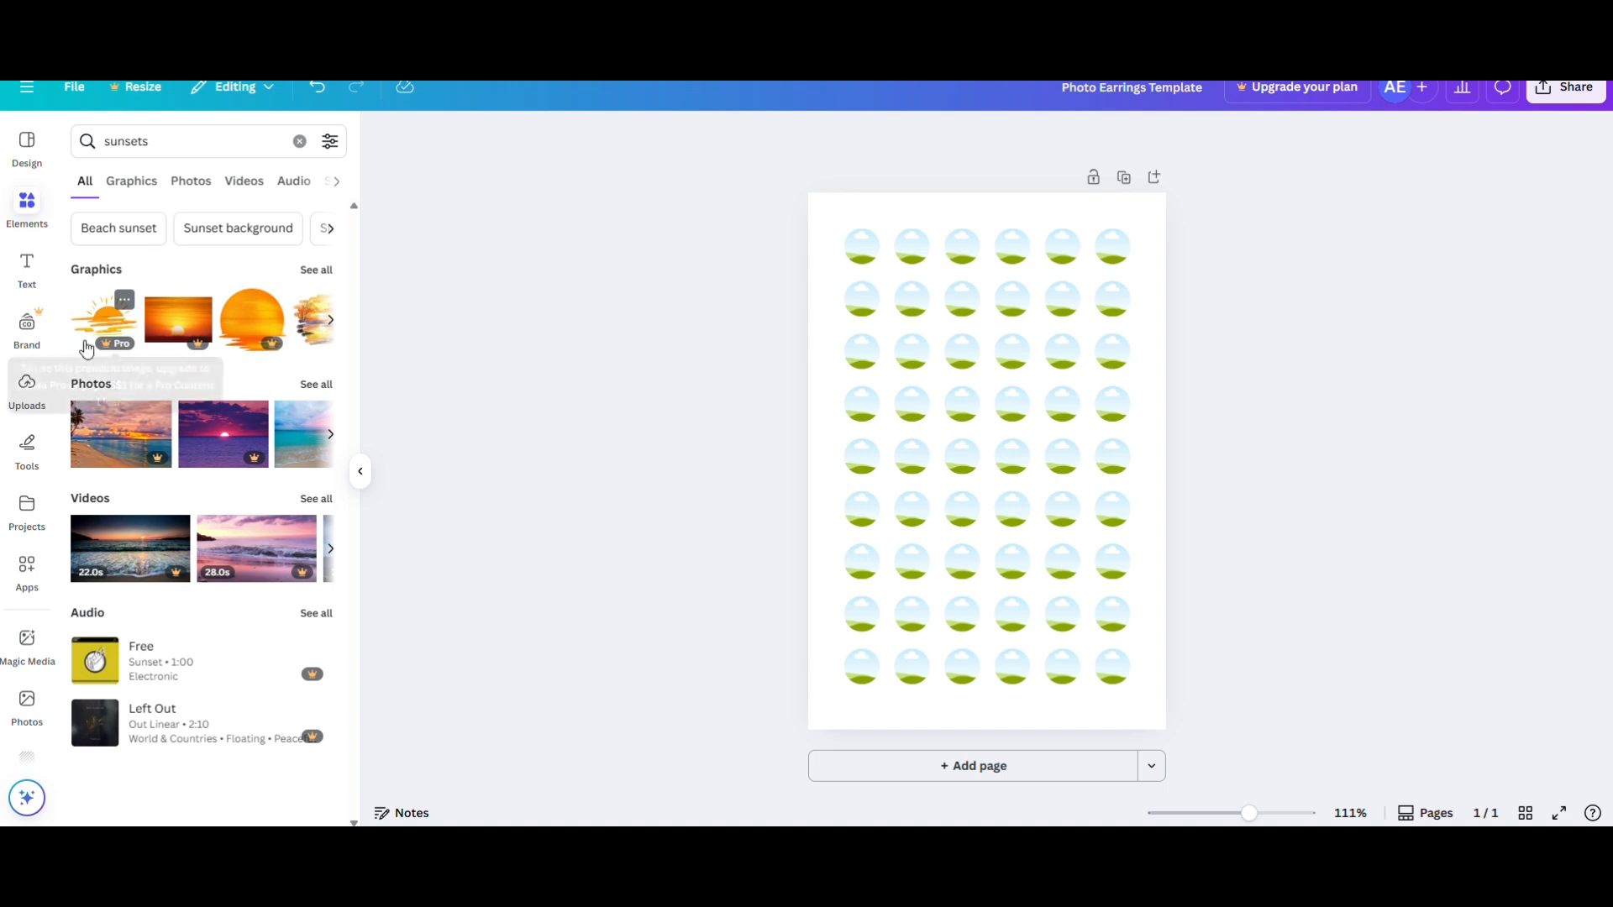
pyautogui.click(308, 385)
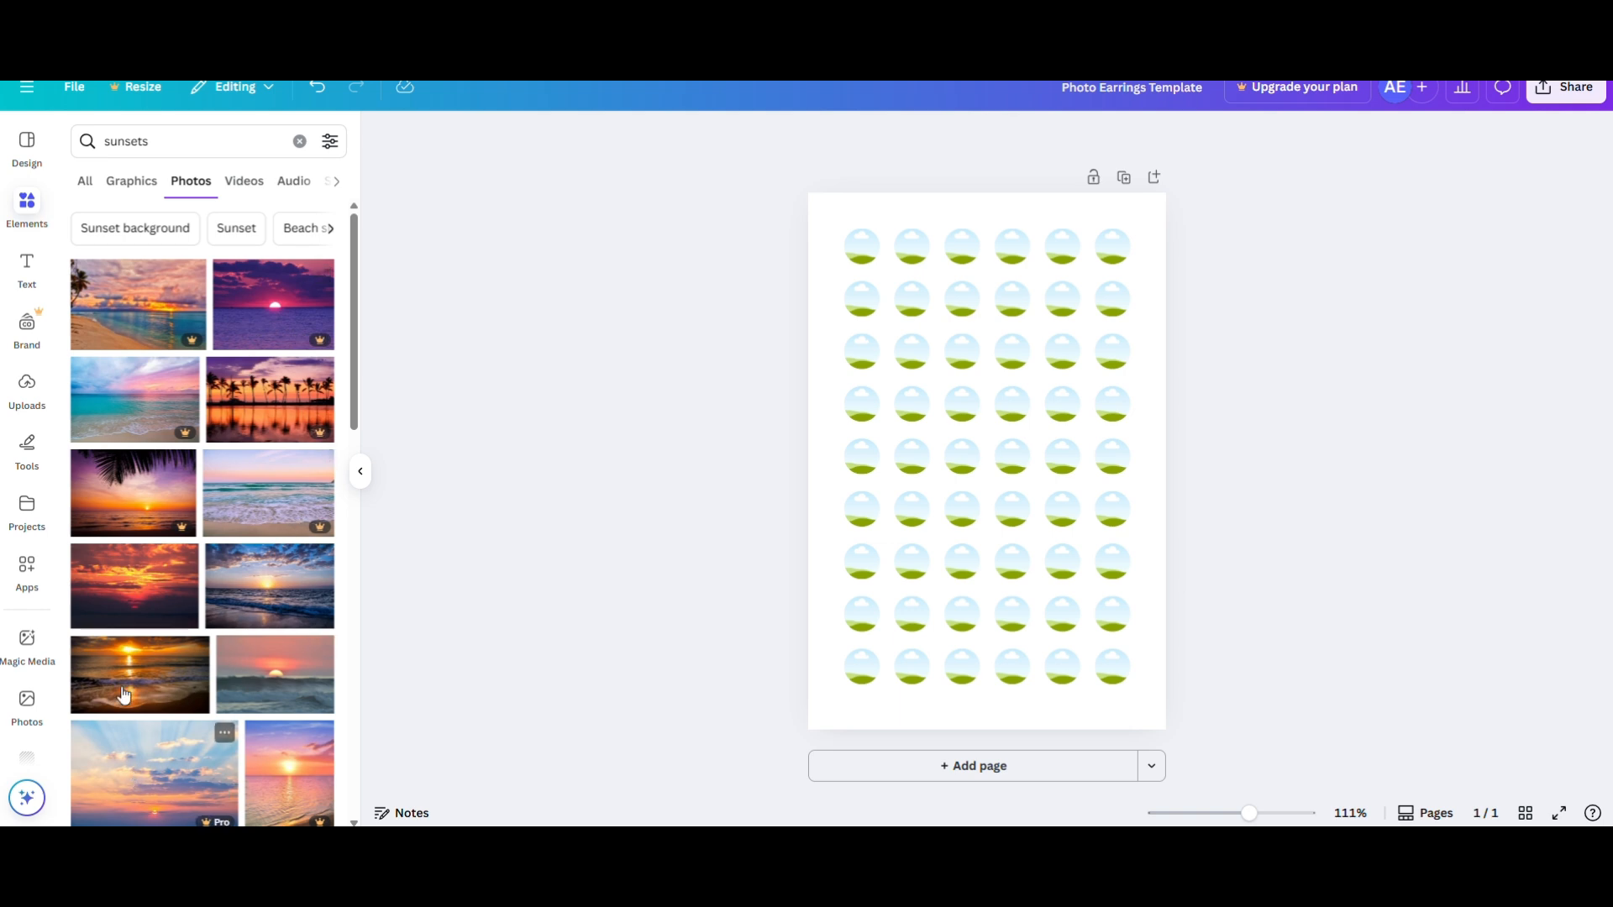
# Step: Fill the first frame of the top row with the golden beach sunset photo, then enlarge and reposition it to show the sun in the circle
pyautogui.moveTo(131, 668); pyautogui.dragTo(860, 245)
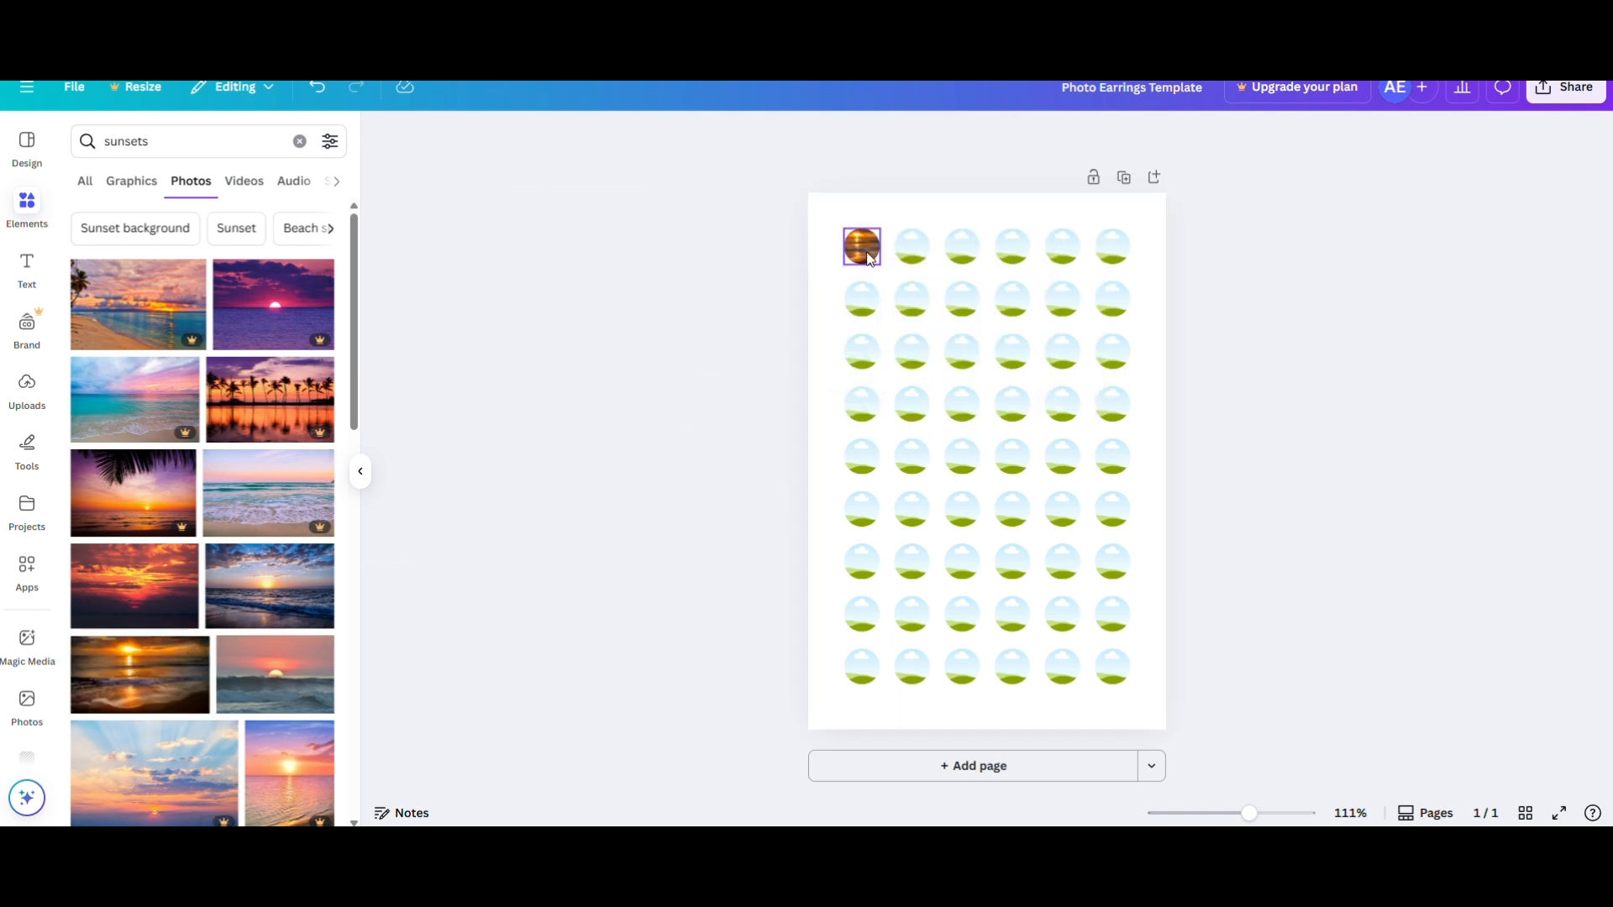
pyautogui.doubleClick(869, 256)
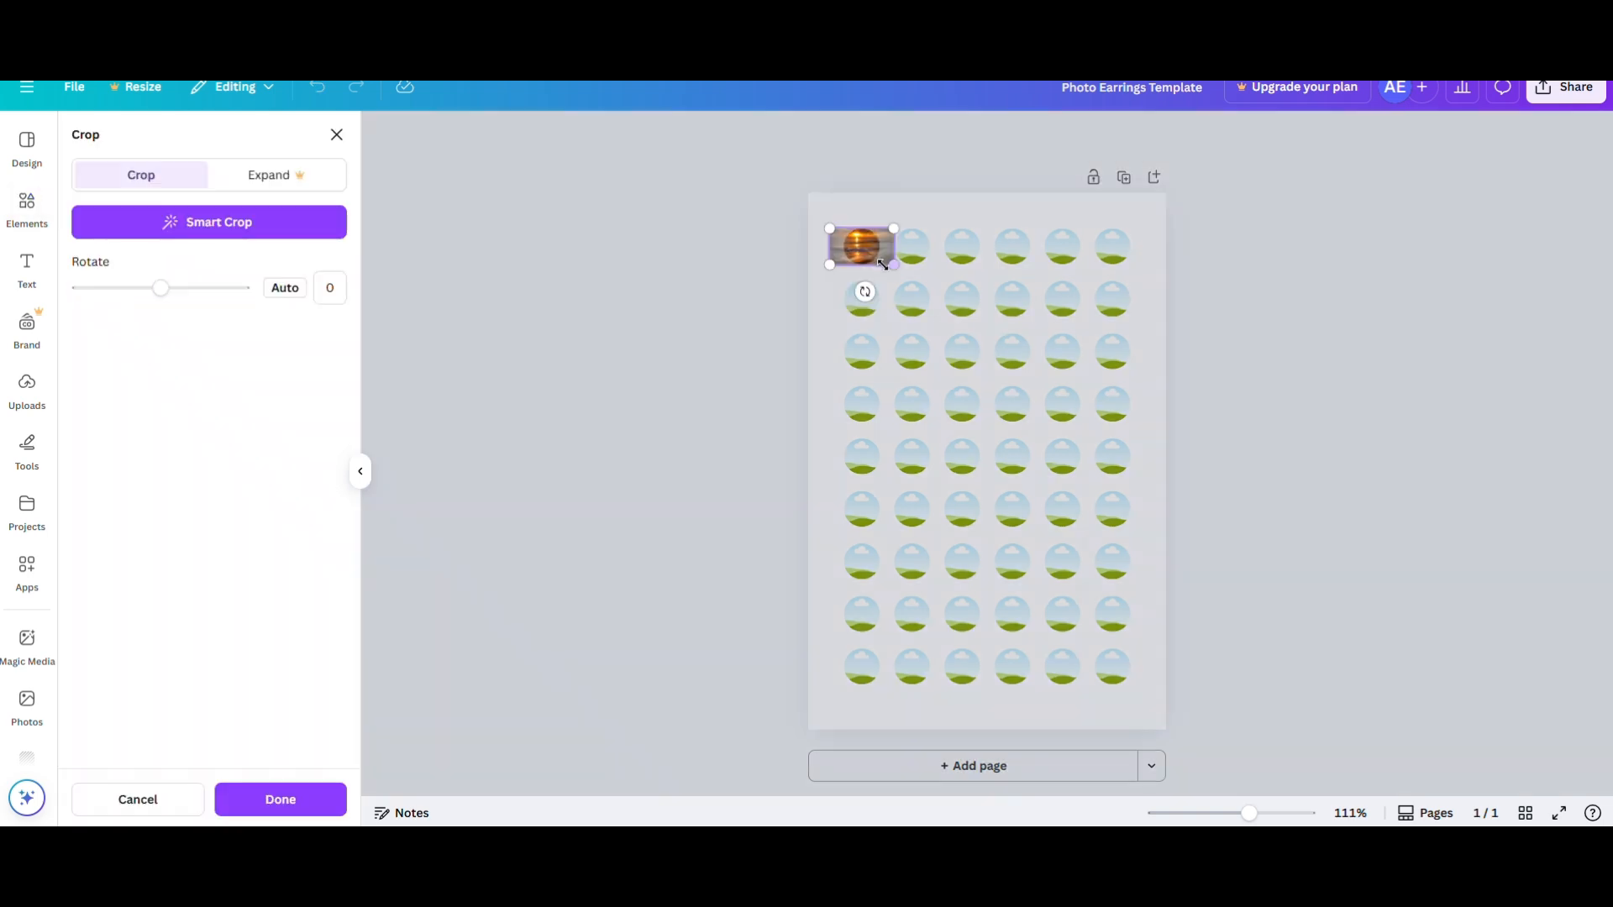
pyautogui.moveTo(891, 262)
pyautogui.mouseDown()
pyautogui.moveTo(907, 275)
pyautogui.moveTo(877, 267)
pyautogui.mouseUp()
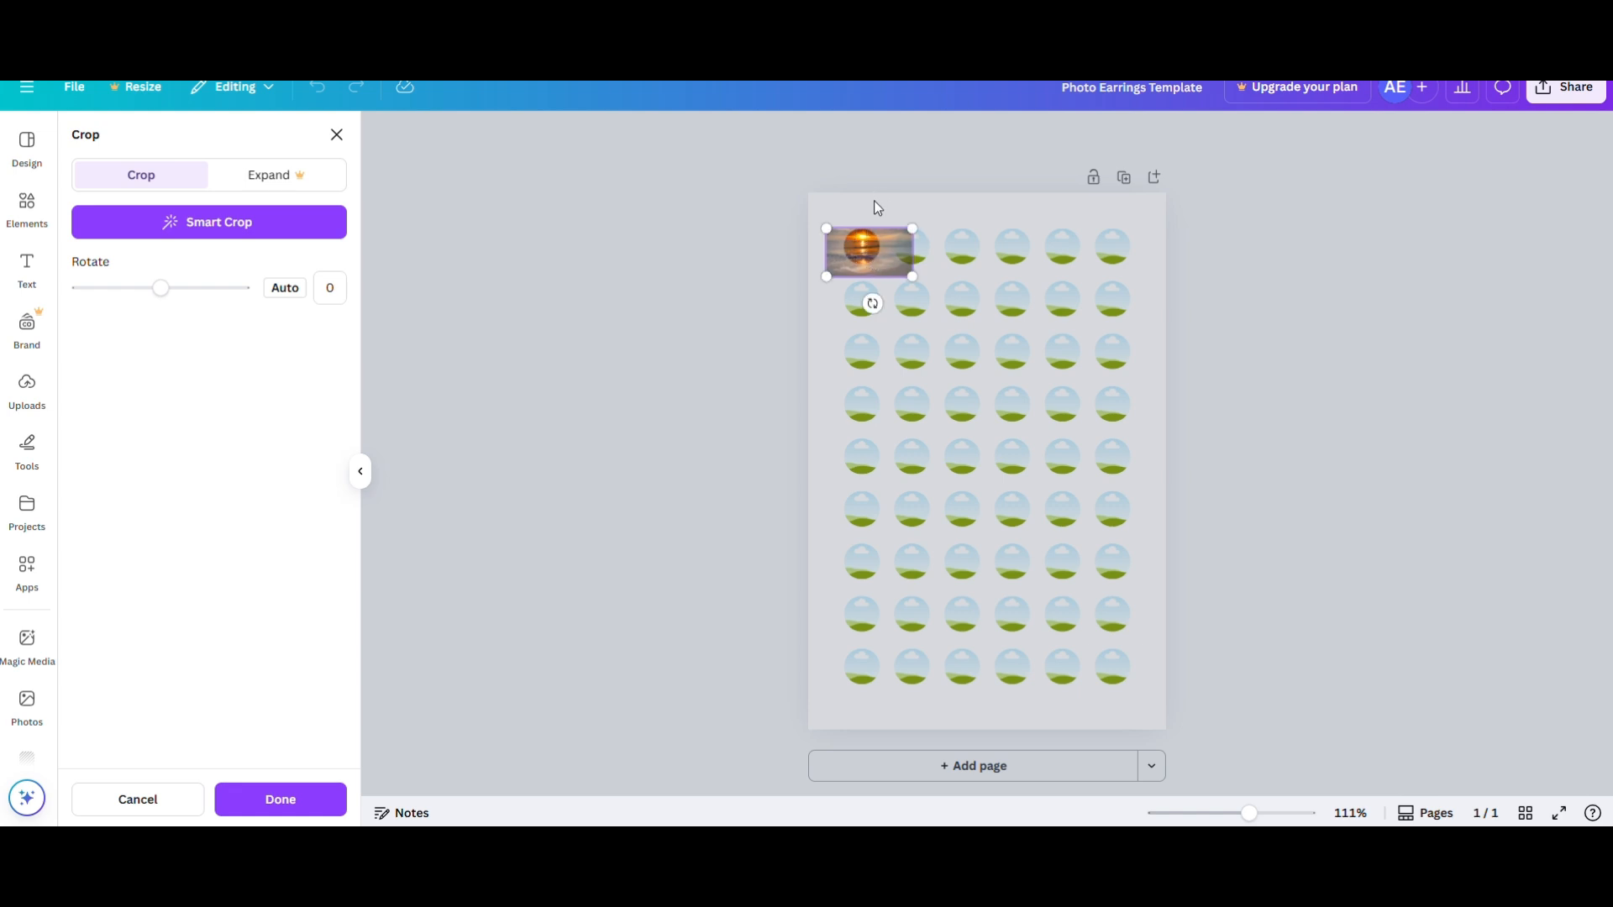
pyautogui.click(1272, 386)
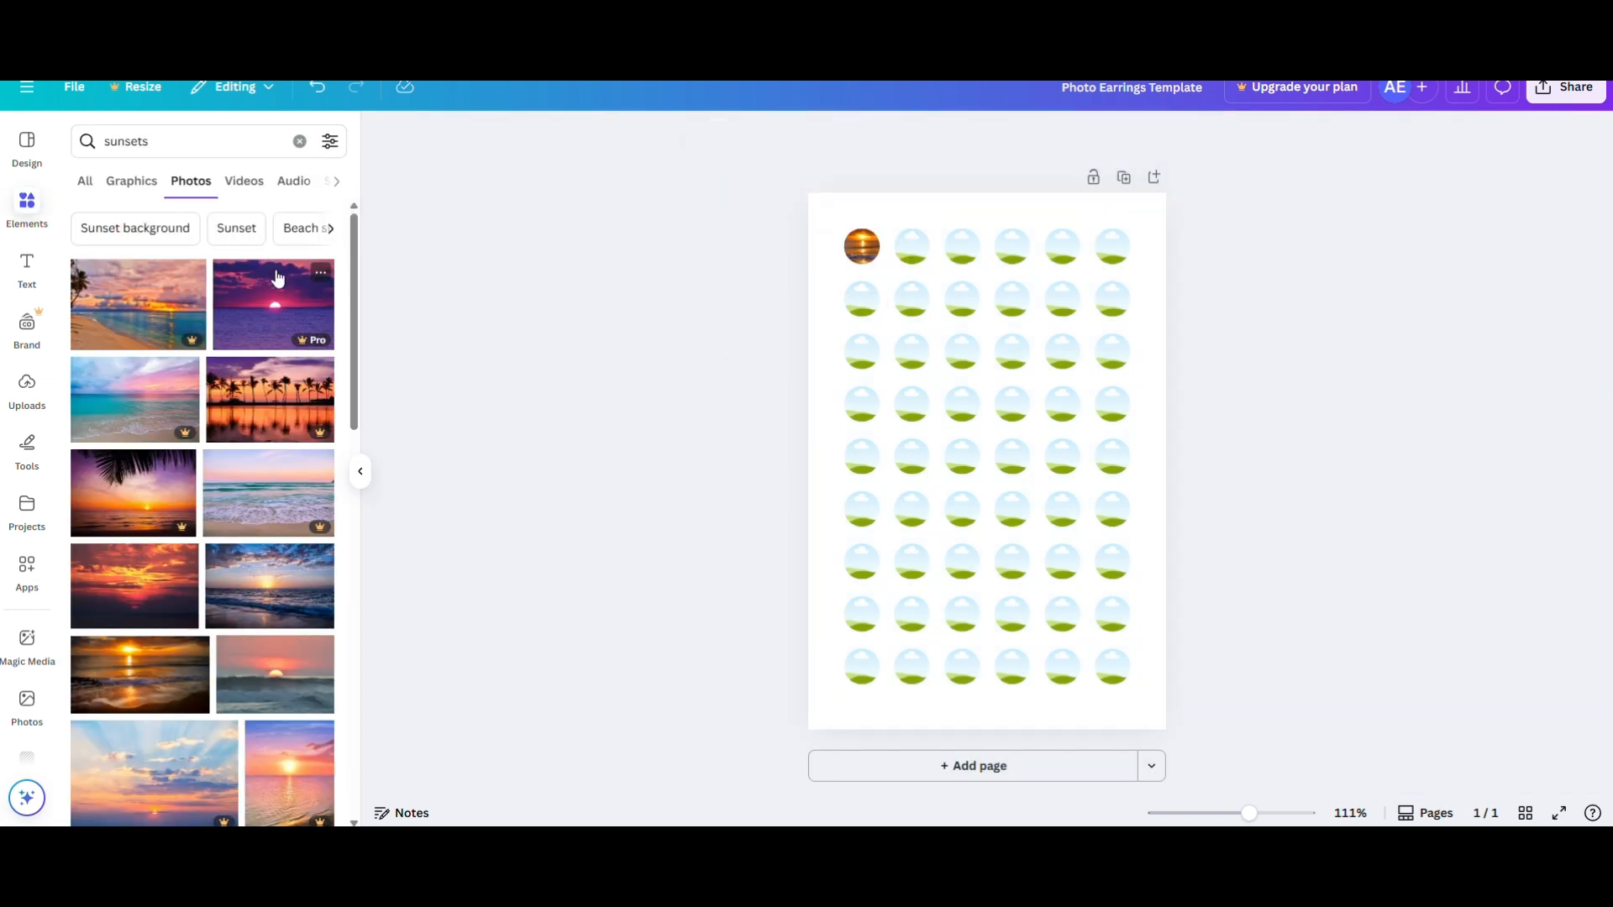
# Step: Fill the second frame of the top row with a free dark purple sunset photo and the third with the sunset over hills
pyautogui.scroll(-2, 233, 595)
pyautogui.scroll(-4, 198, 594)
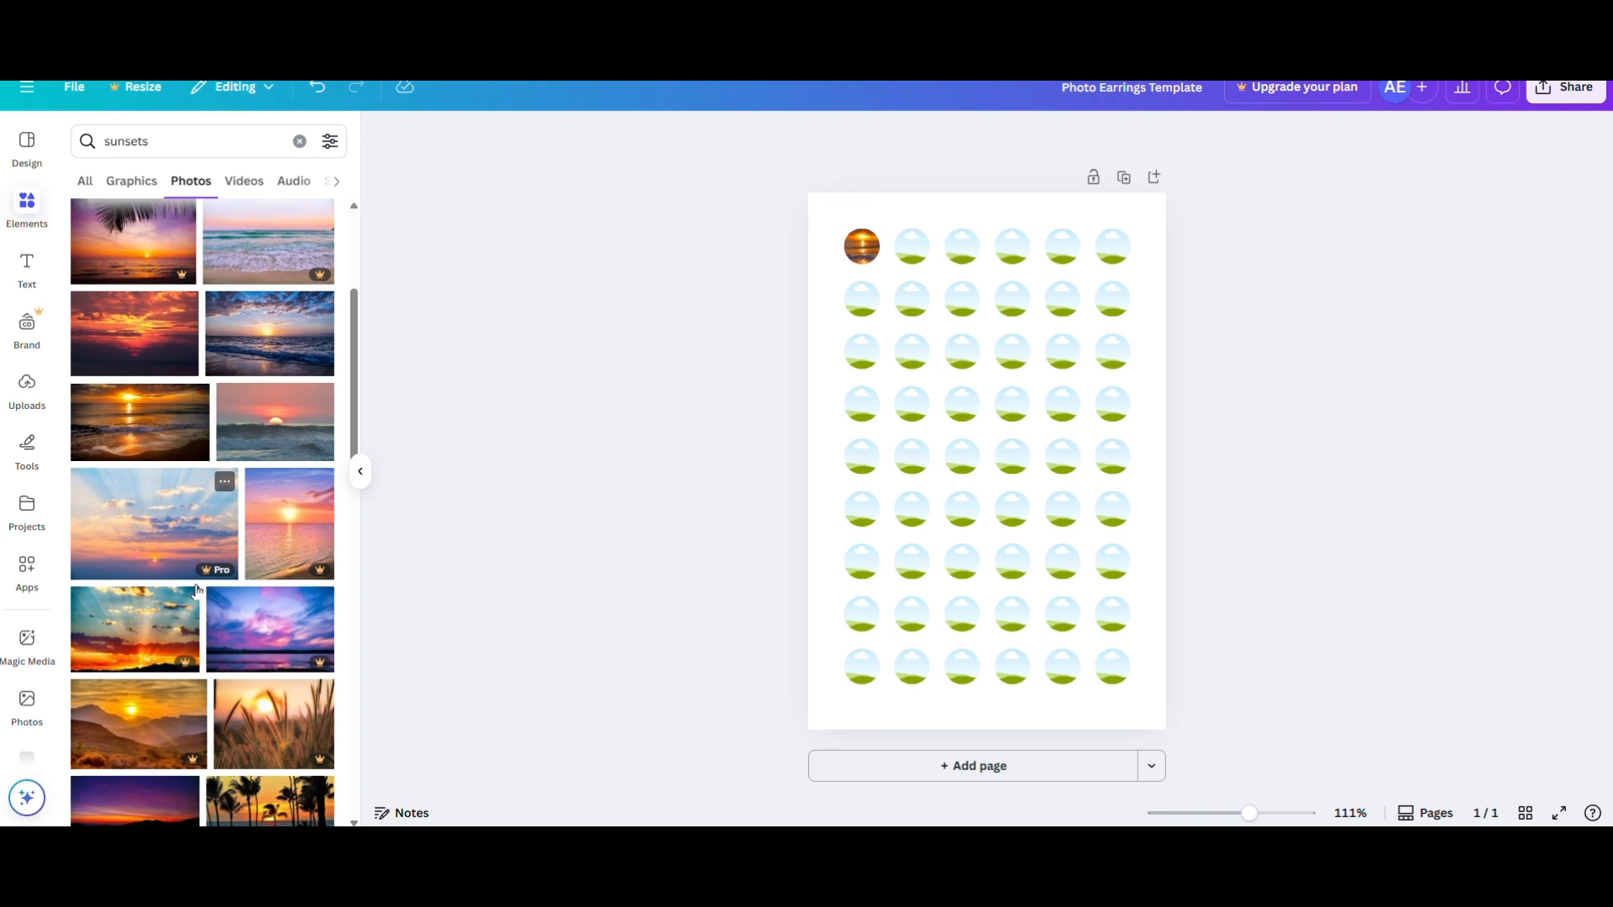
pyautogui.moveTo(173, 560); pyautogui.dragTo(912, 247)
pyautogui.scroll(-2, 252, 491)
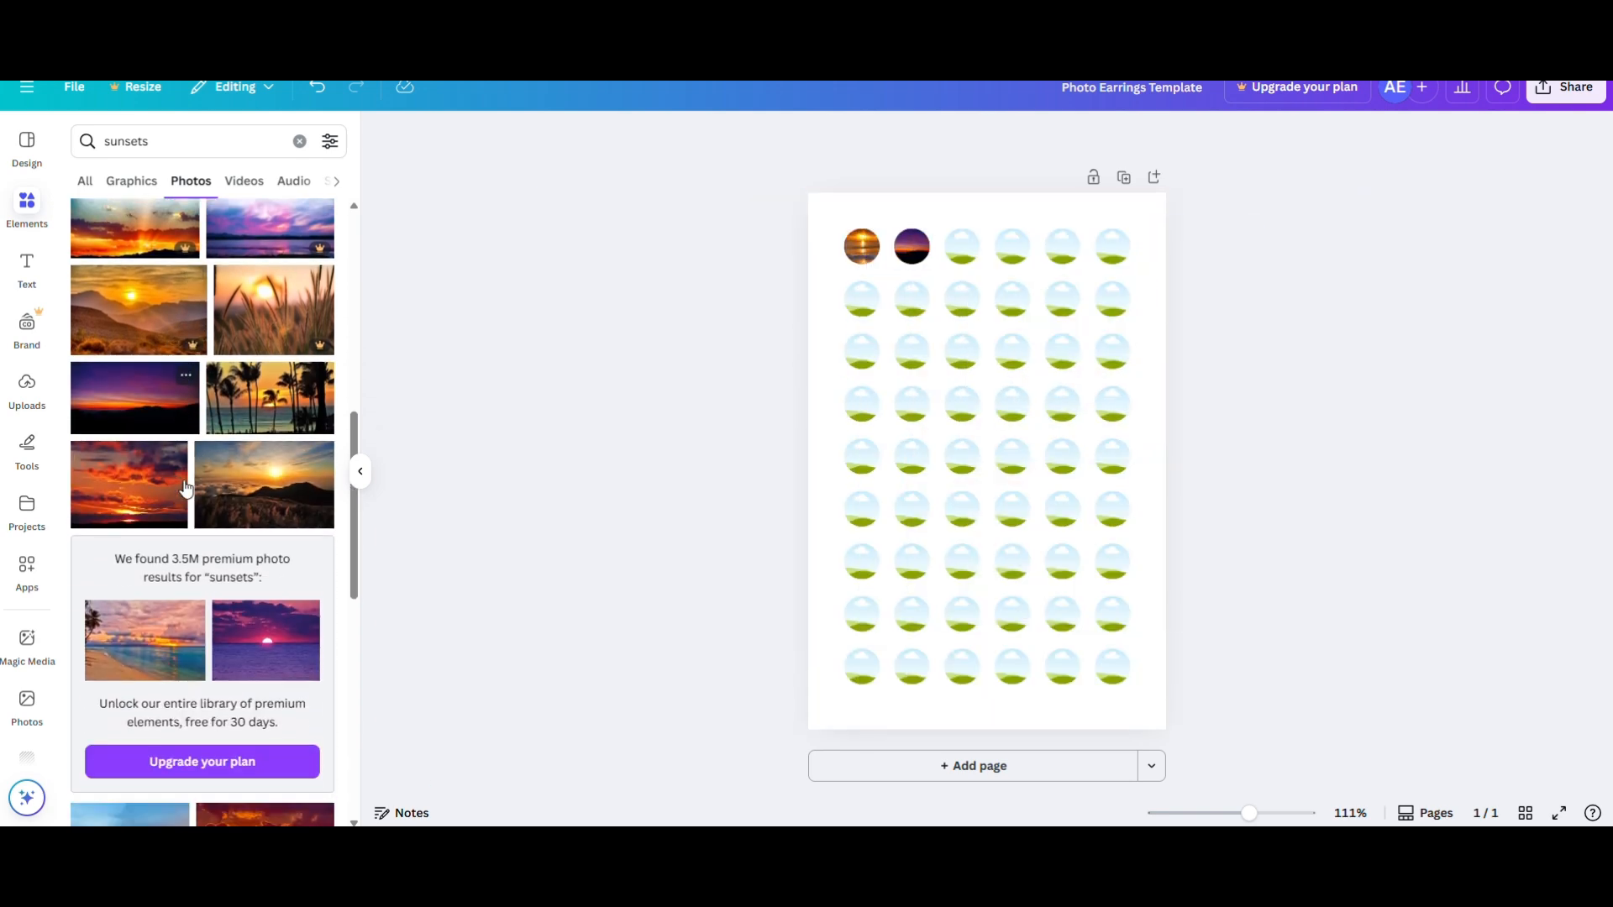
pyautogui.moveTo(271, 504); pyautogui.dragTo(962, 247)
pyautogui.scroll(-5, 189, 471)
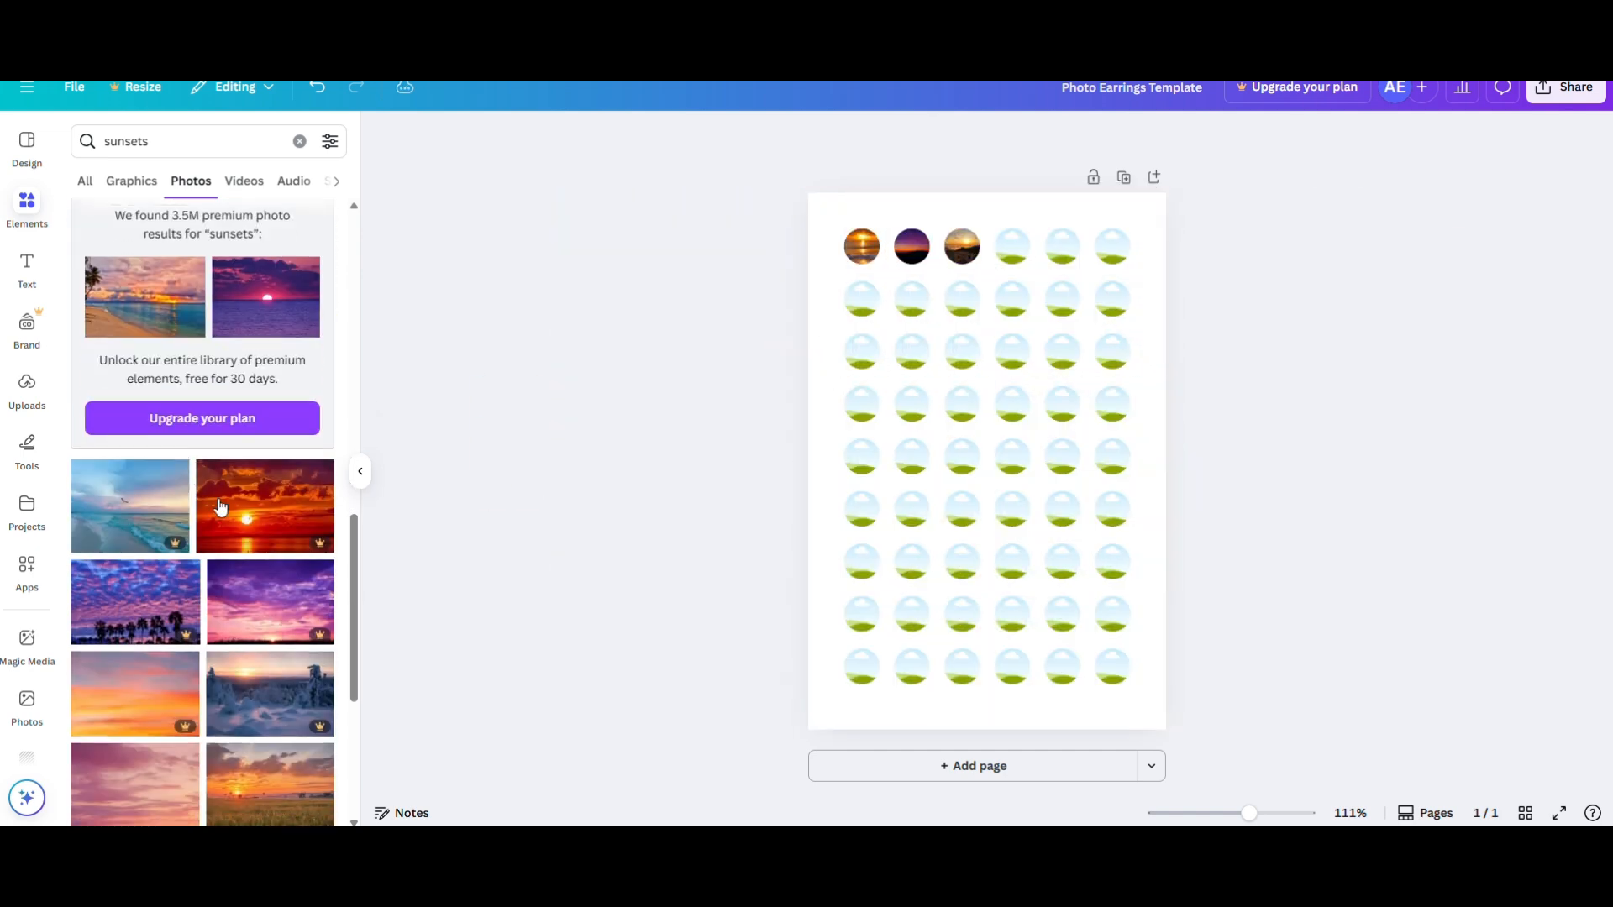
# Step: Fill the fourth frame of the top row with the free pink and purple sunset photo over the dark hillside
pyautogui.scroll(-4, 189, 617)
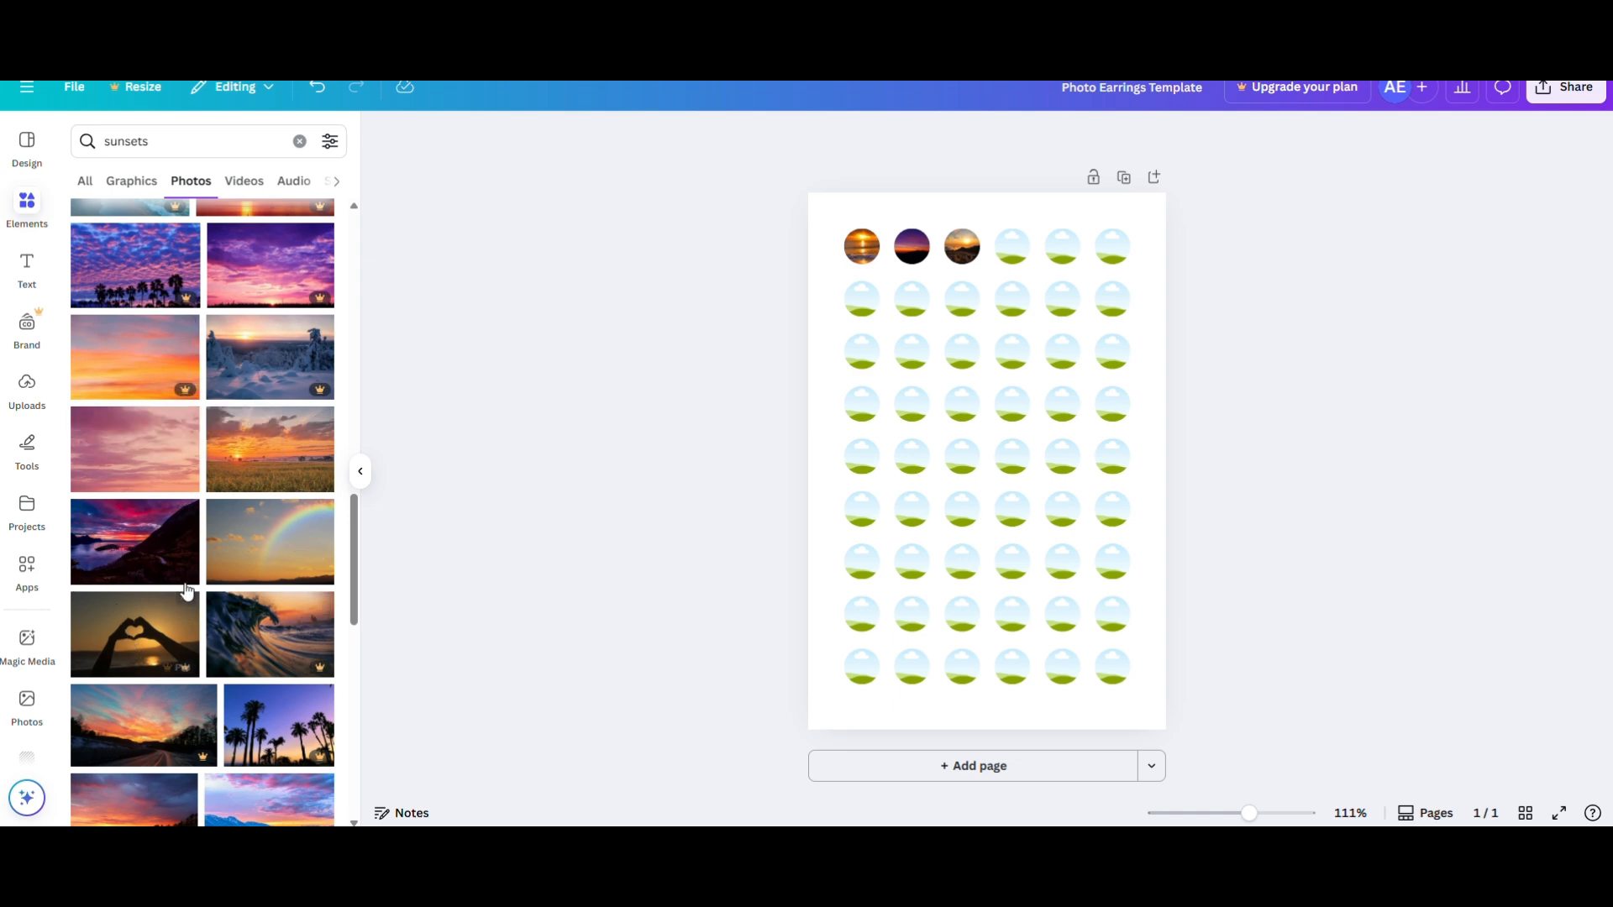
pyautogui.moveTo(123, 557); pyautogui.dragTo(1017, 249)
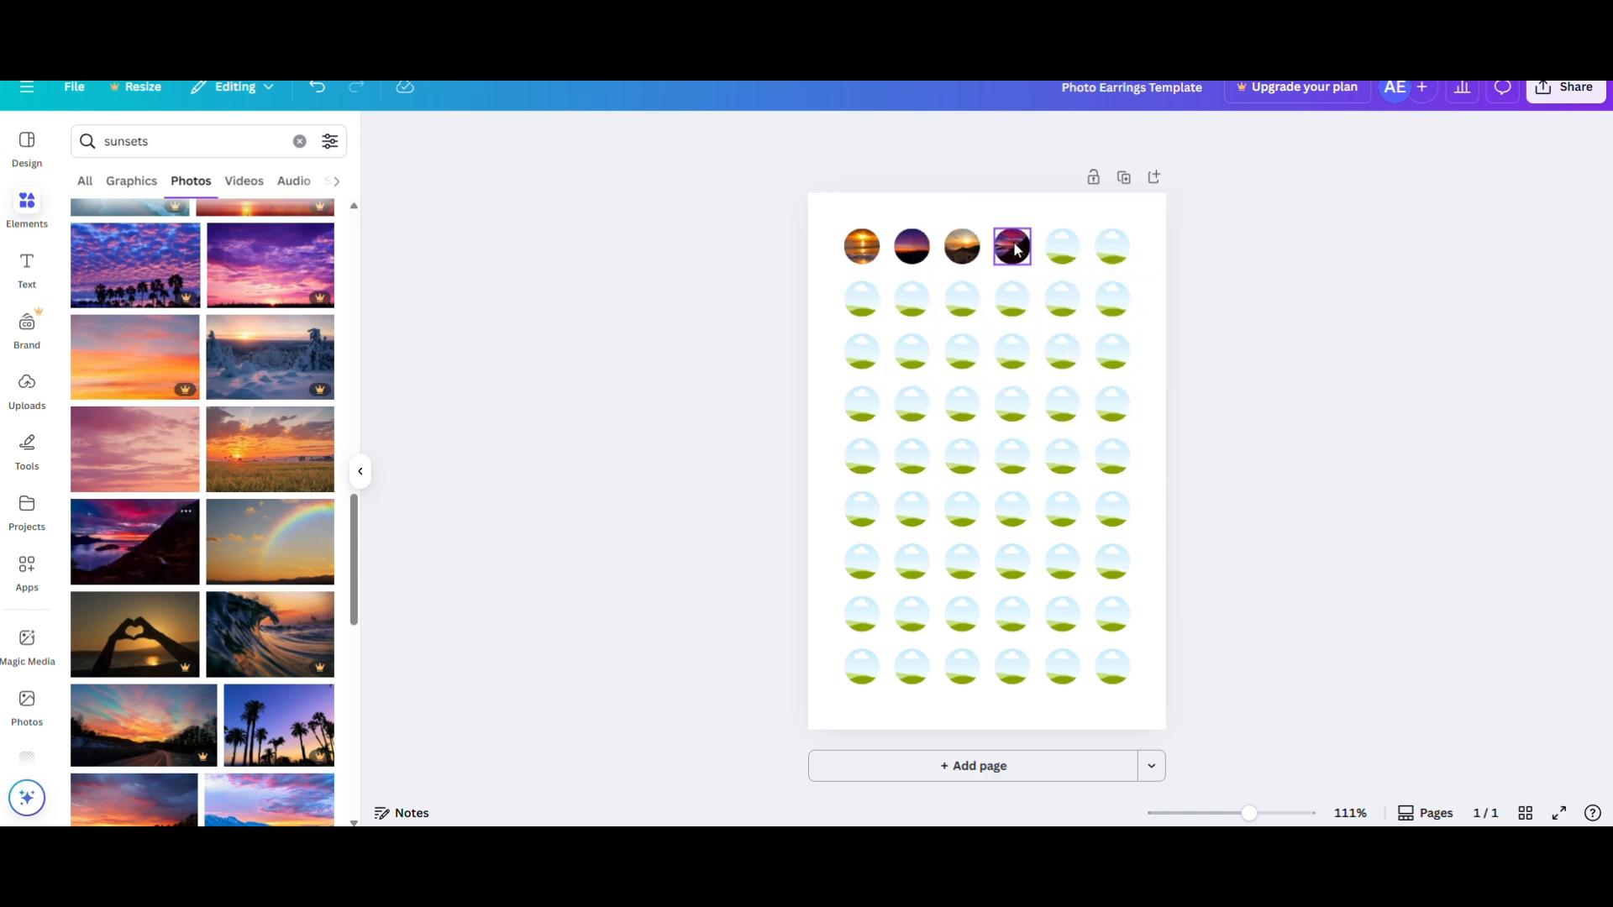
# Step: Search the photos for "flowers" and fill the fifth frame of the top row with the free sunflower photo
pyautogui.click(208, 130)
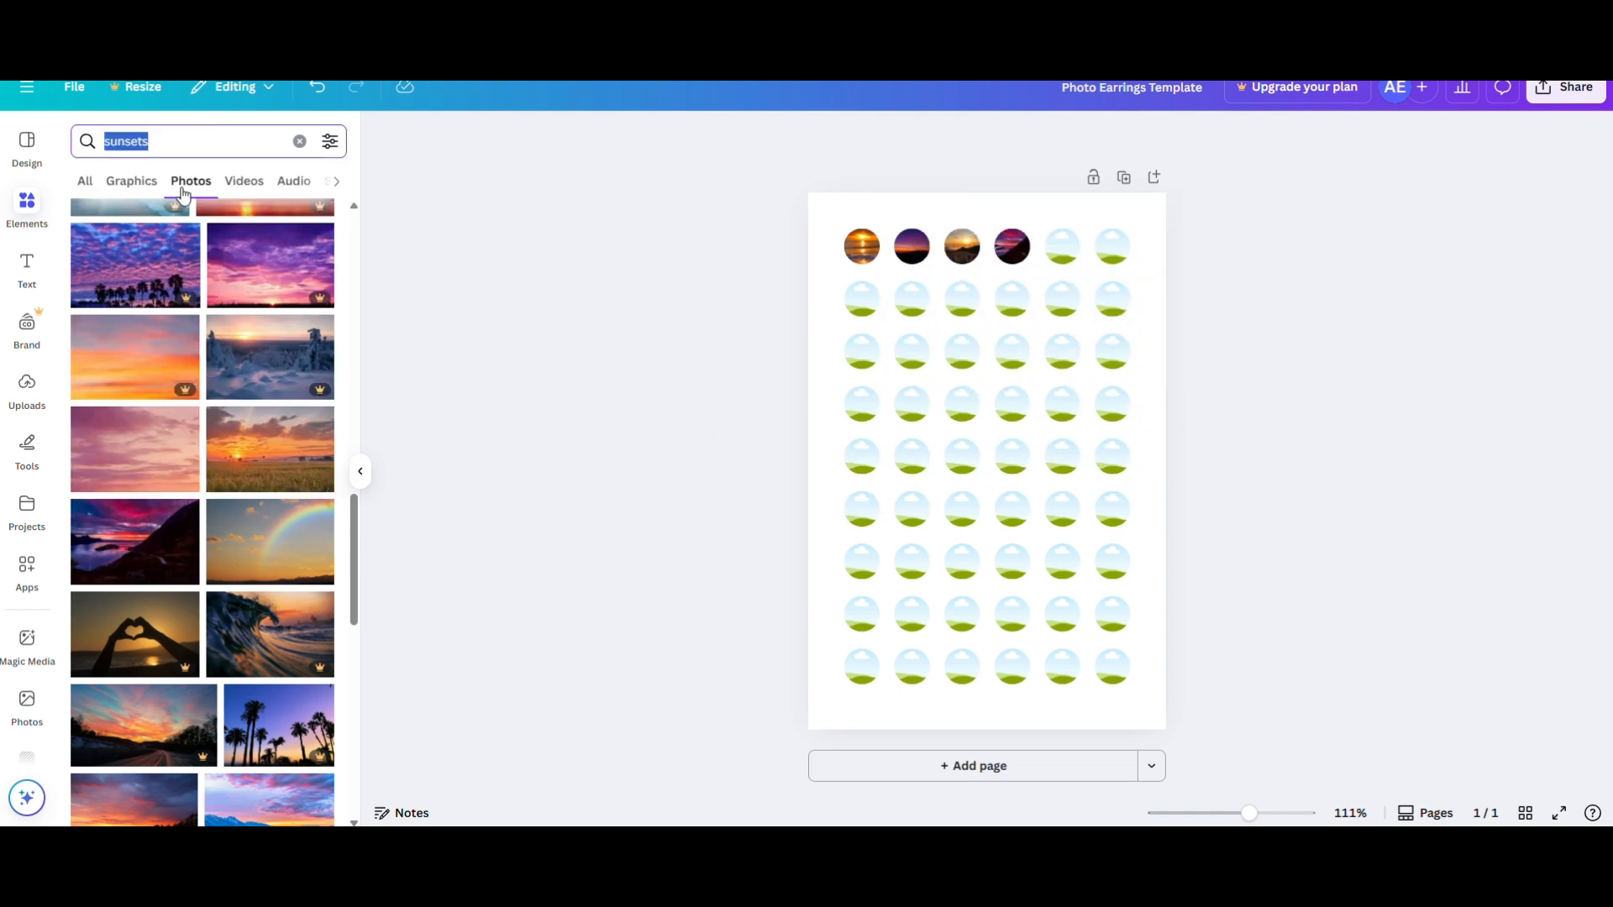
pyautogui.write('flowers')
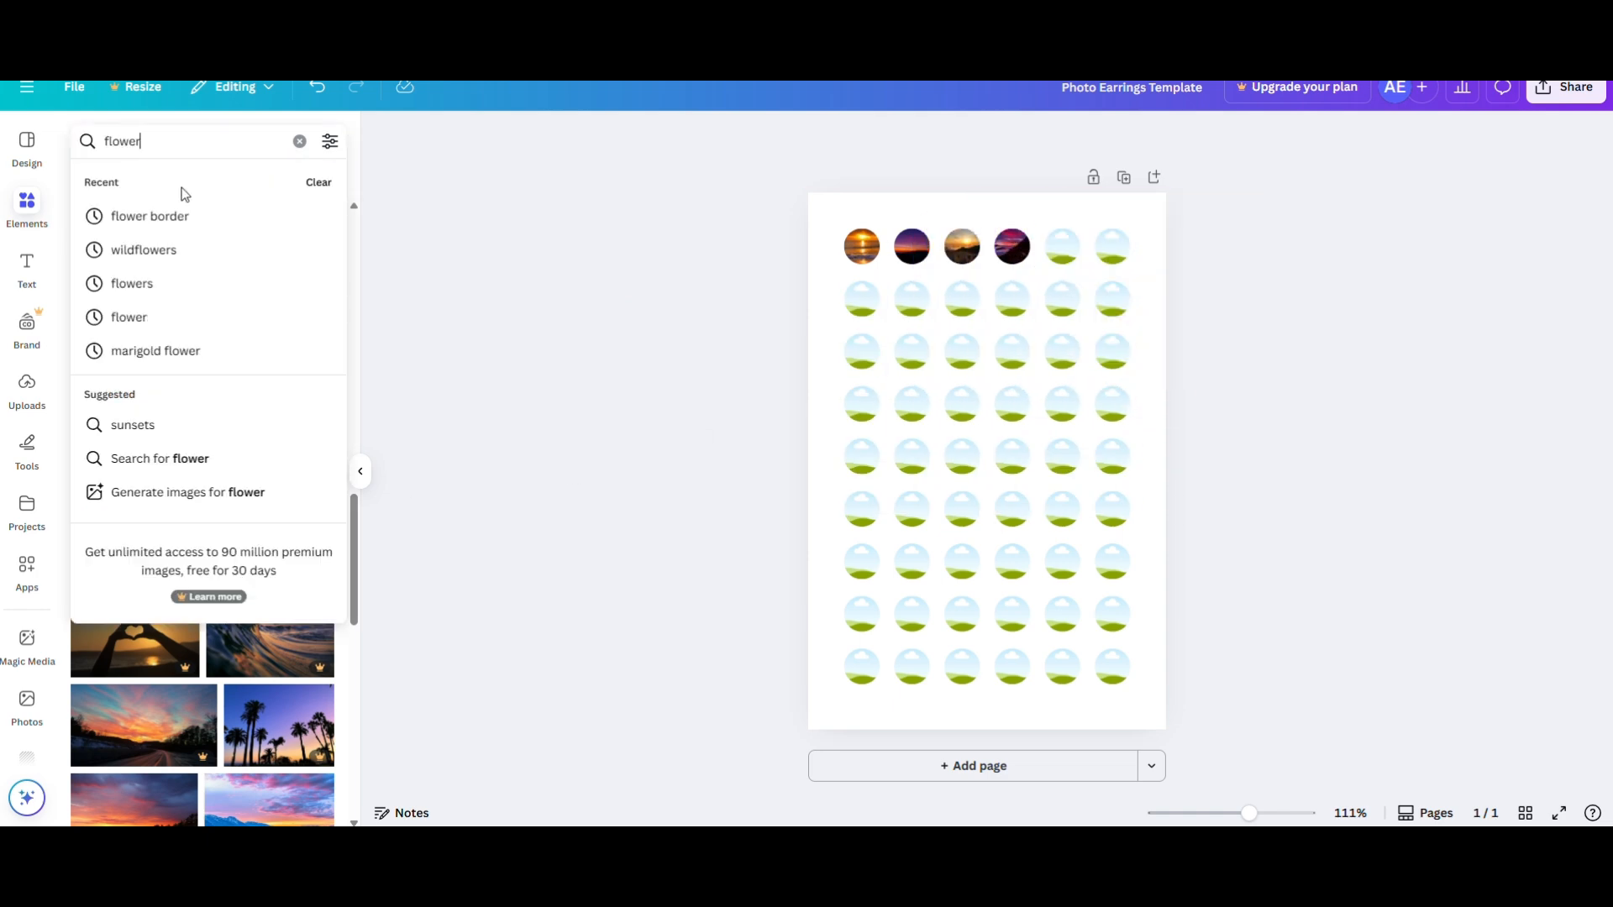
pyautogui.press('Return')
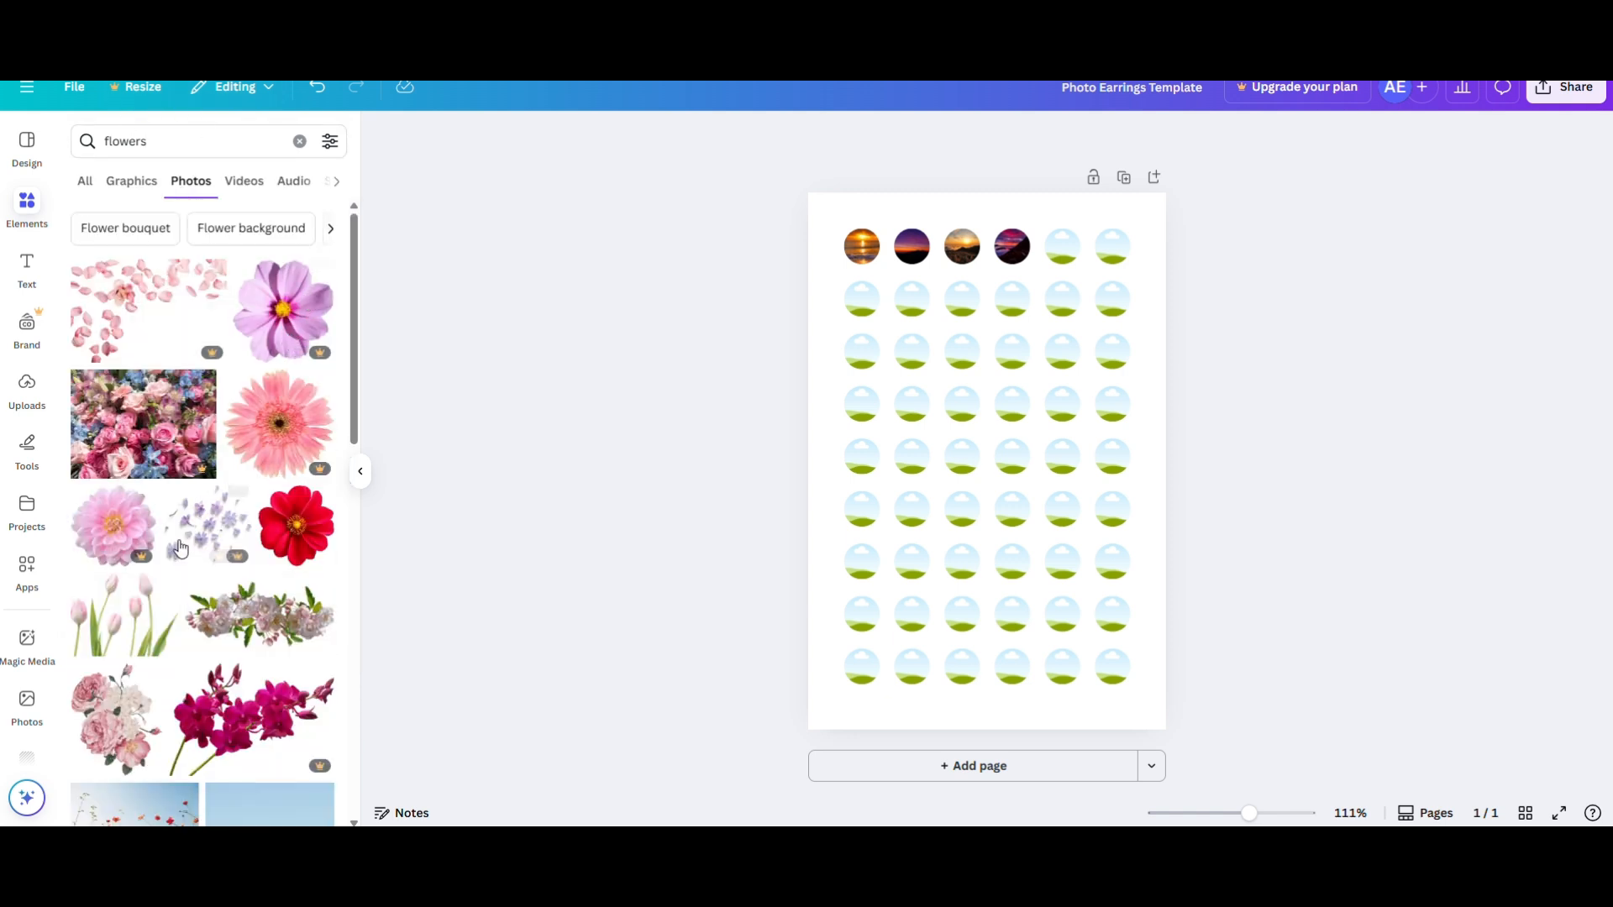
pyautogui.scroll(-2, 244, 521)
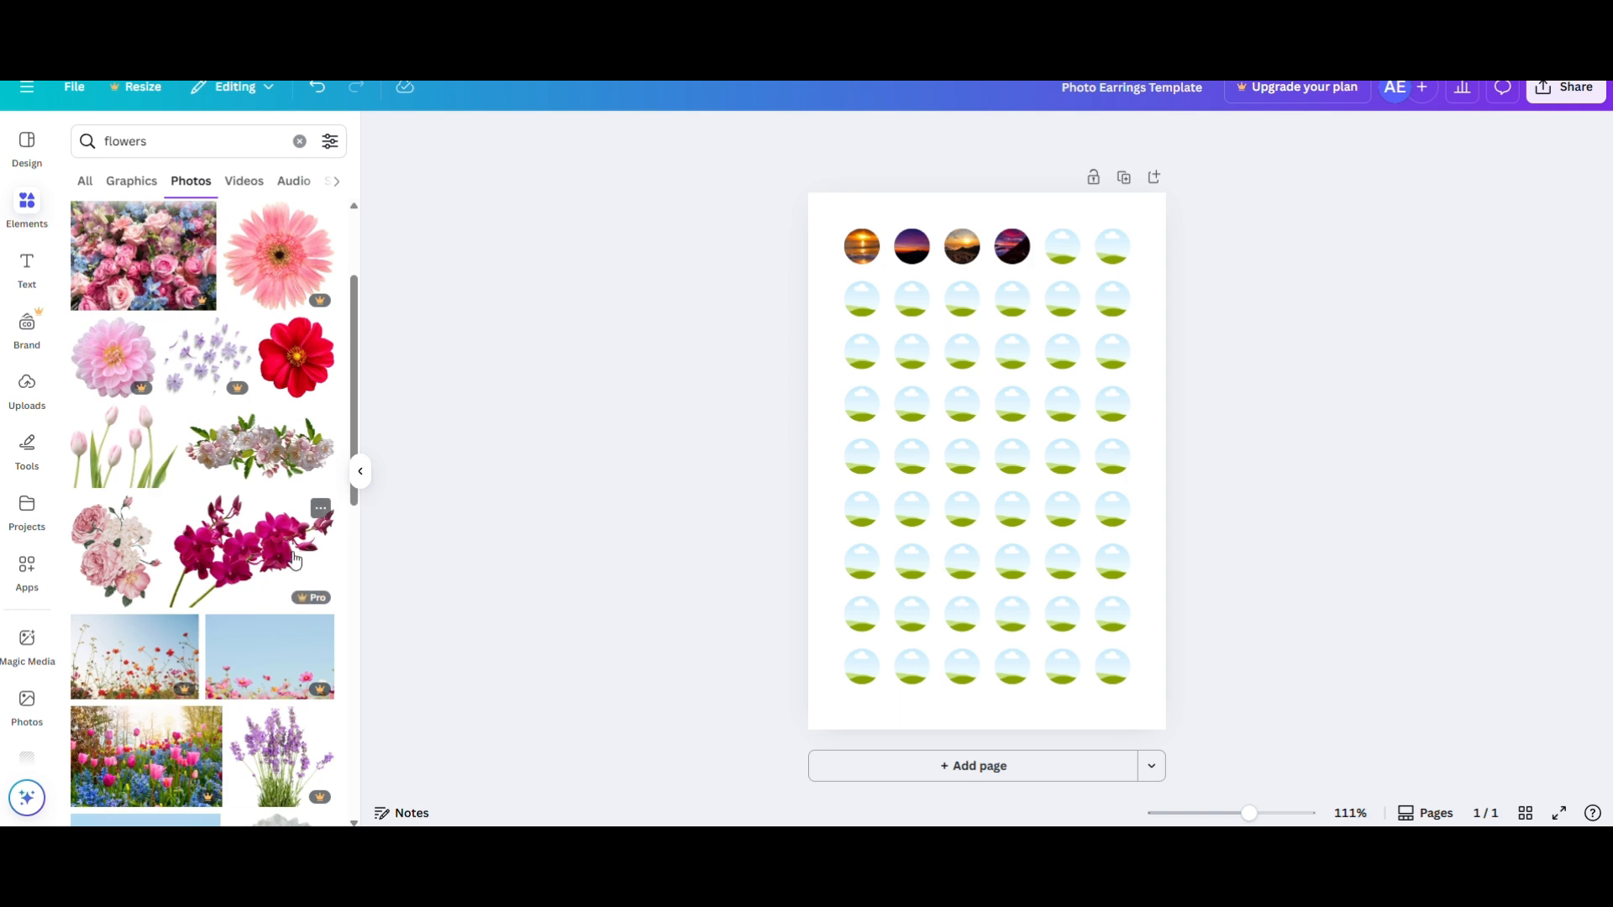
pyautogui.scroll(-2, 294, 561)
pyautogui.scroll(-3, 159, 663)
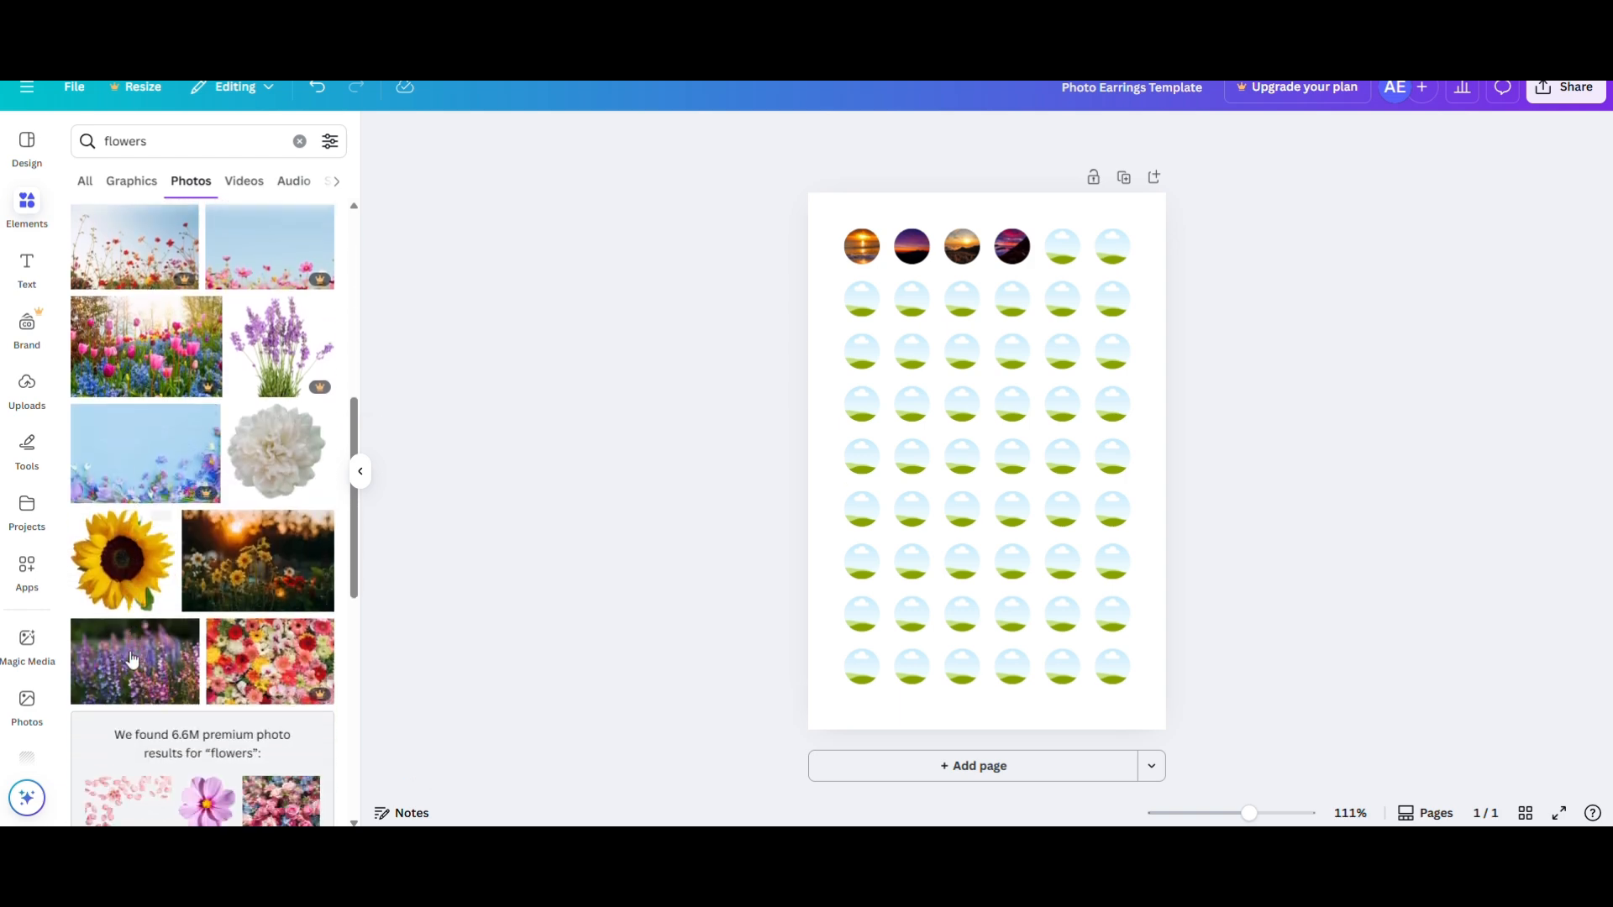
pyautogui.moveTo(135, 556); pyautogui.dragTo(1104, 240)
# Step: Fill the first frame of the second row with the yellow flowers at sunset and the second with the purple flower field
pyautogui.scroll(-1, 81, 607)
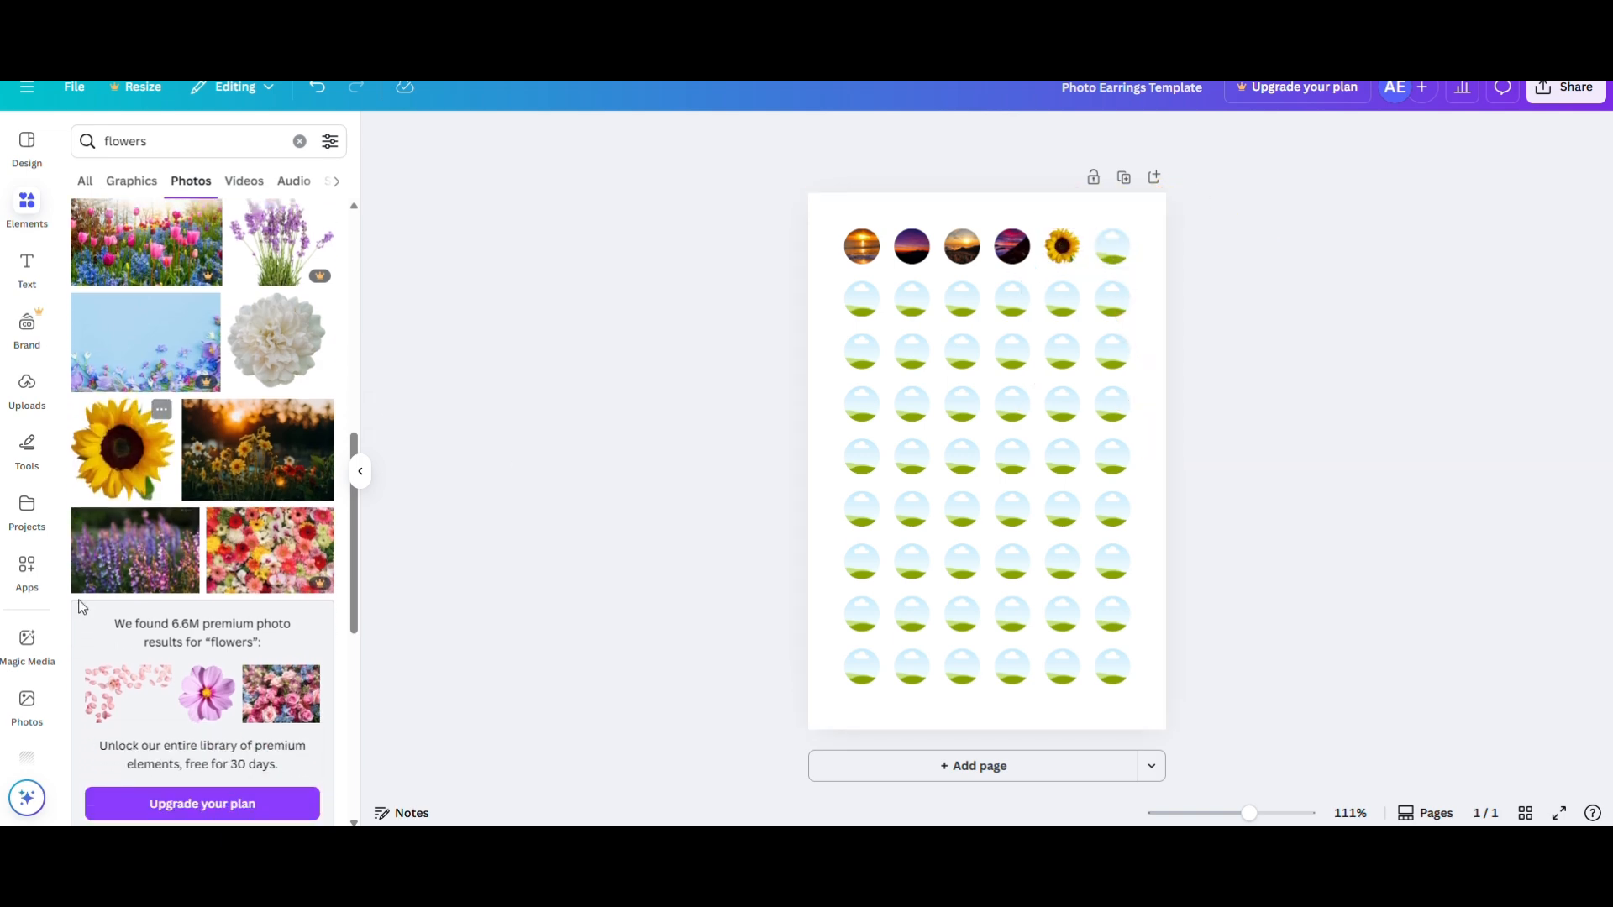
pyautogui.scroll(-1, 82, 607)
pyautogui.moveTo(256, 382); pyautogui.dragTo(860, 308)
pyautogui.moveTo(134, 481); pyautogui.dragTo(909, 301)
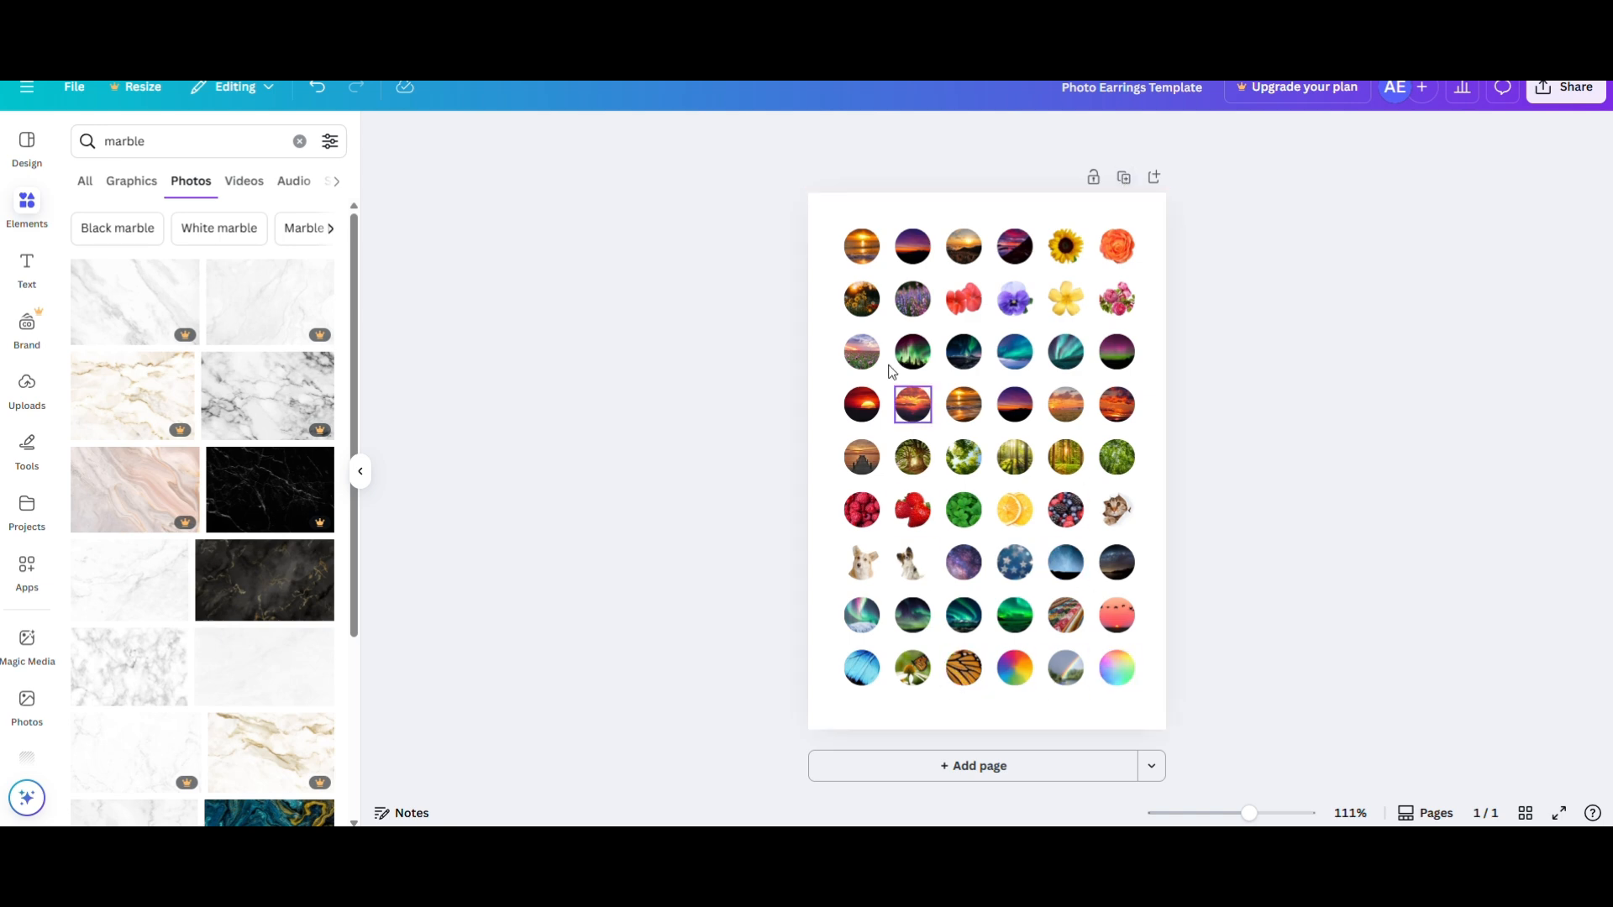
# Step: Duplicate the finished page and flip all of the photo circles on the copy horizontally
pyautogui.click(1126, 187)
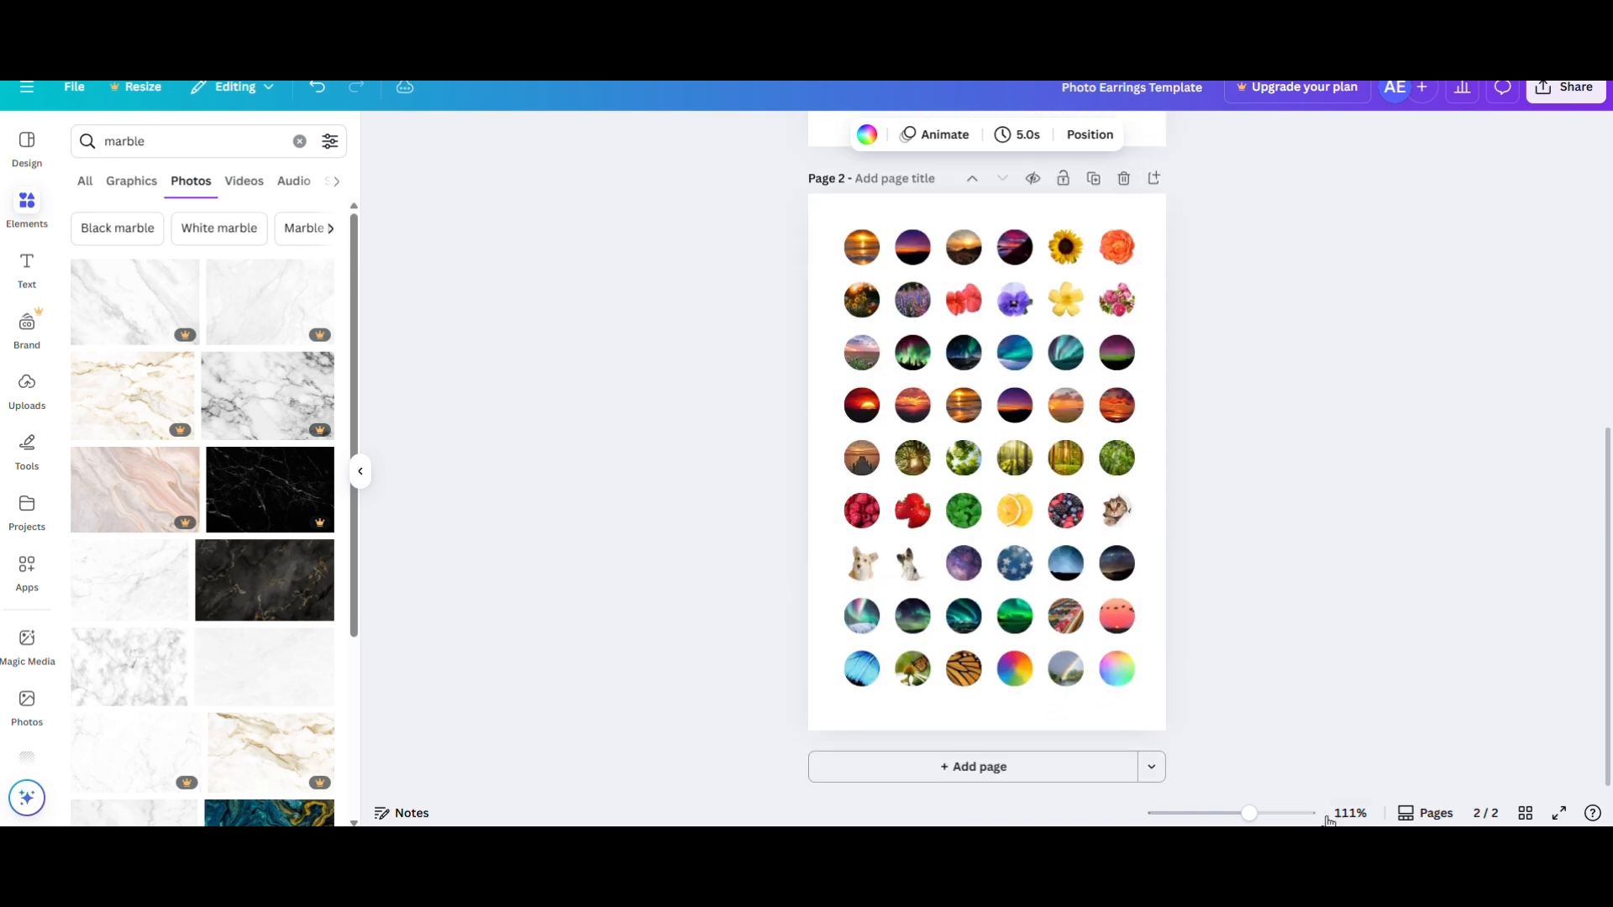
pyautogui.moveTo(1204, 715); pyautogui.dragTo(794, 192)
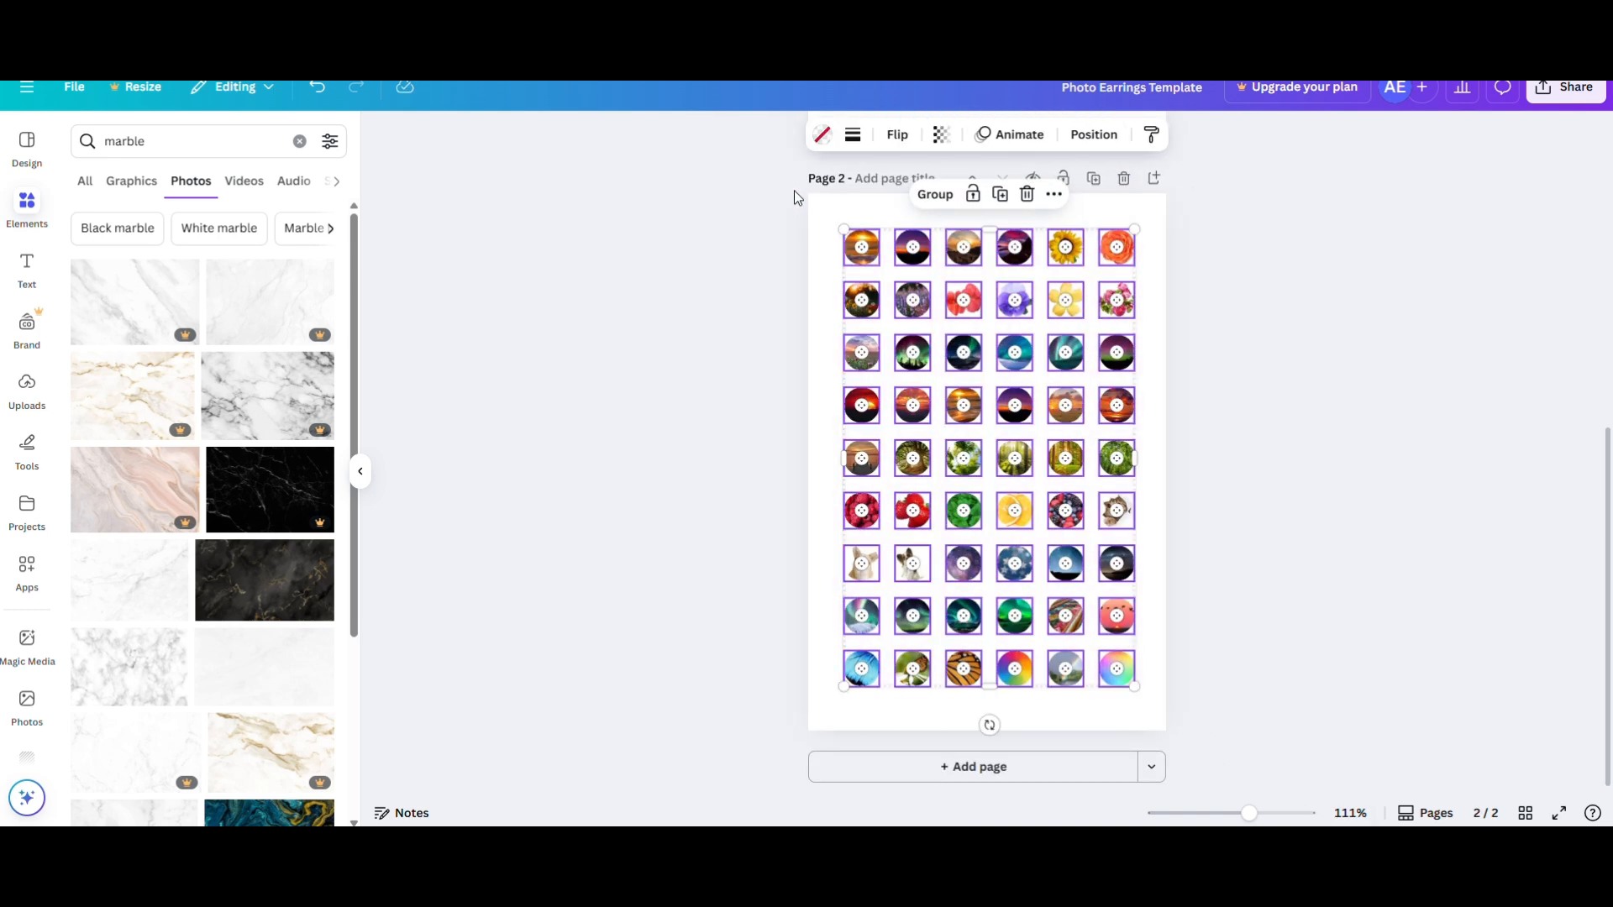
pyautogui.click(899, 137)
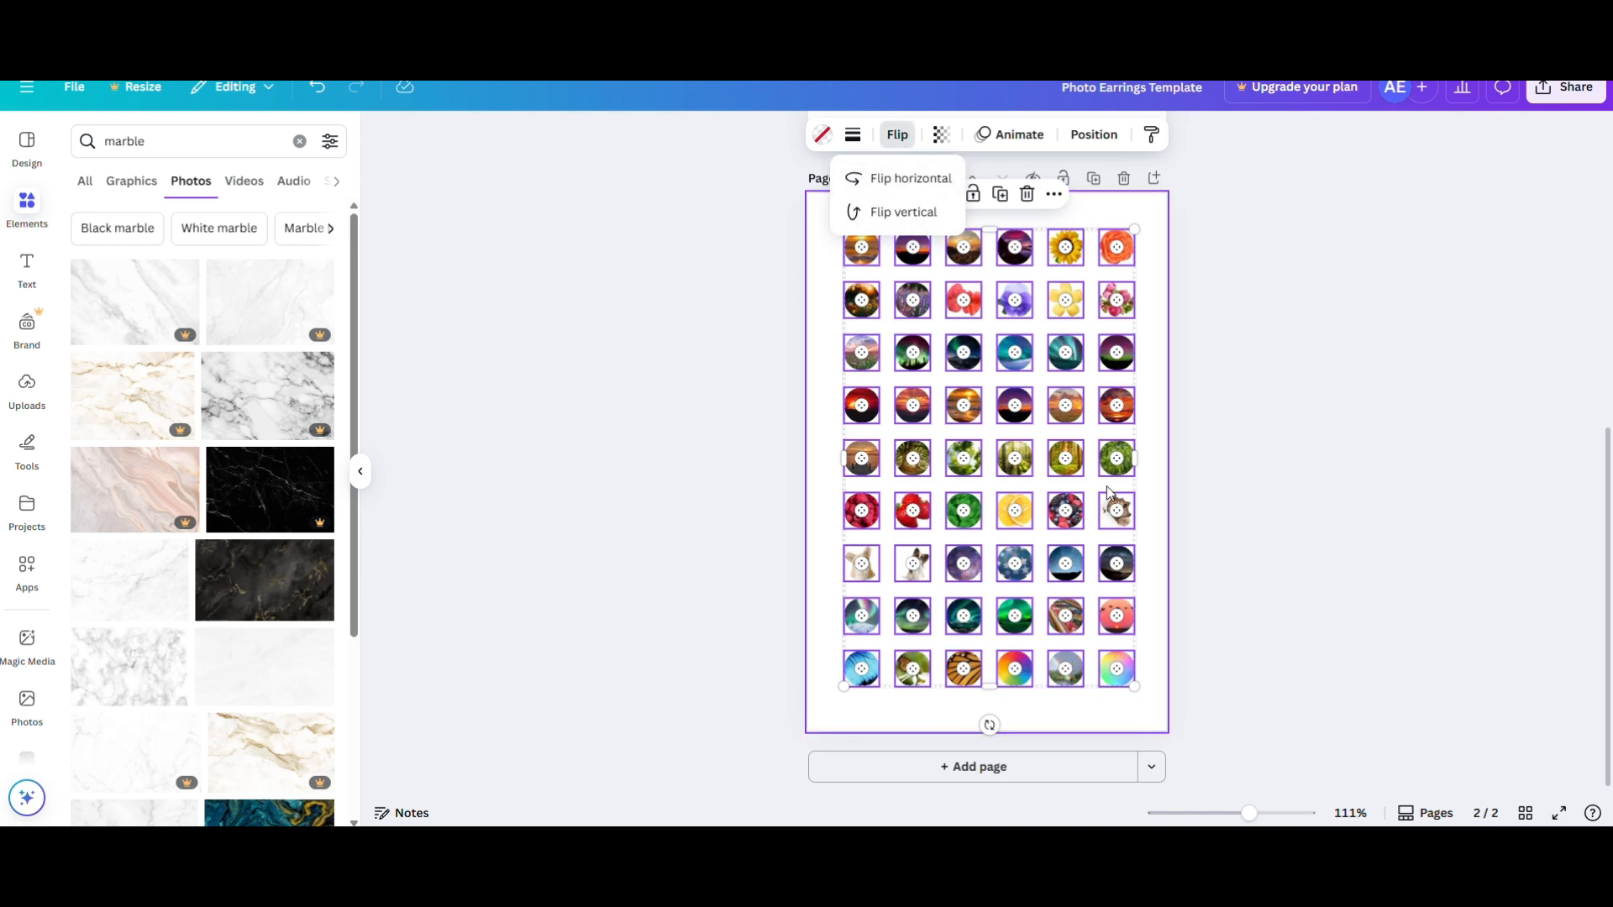
pyautogui.click(1277, 513)
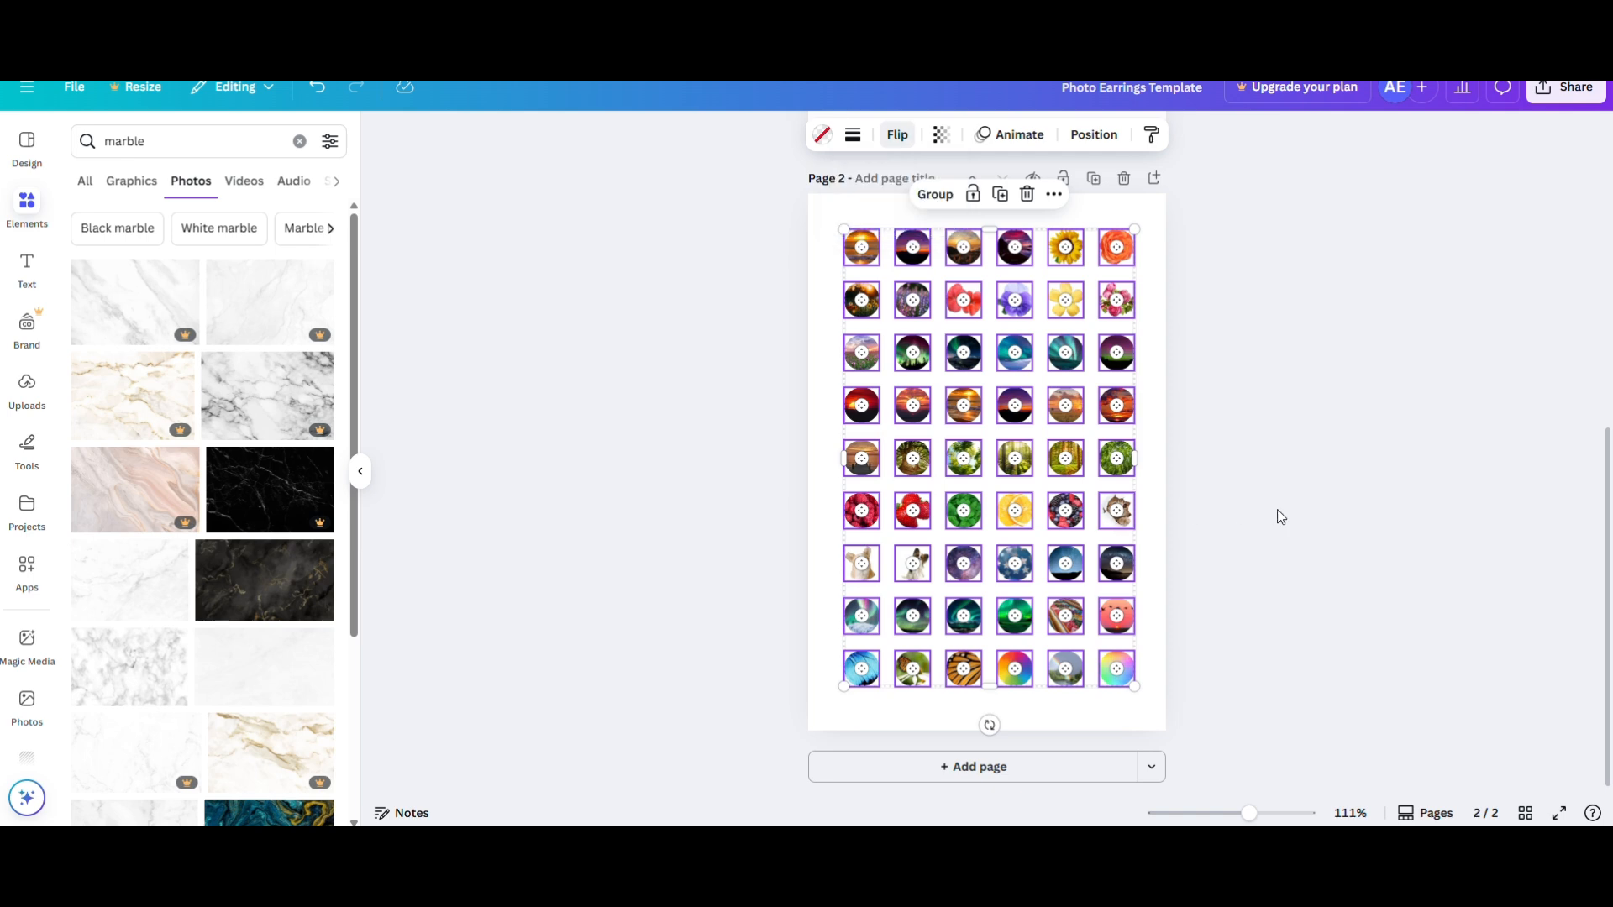
pyautogui.click(1225, 541)
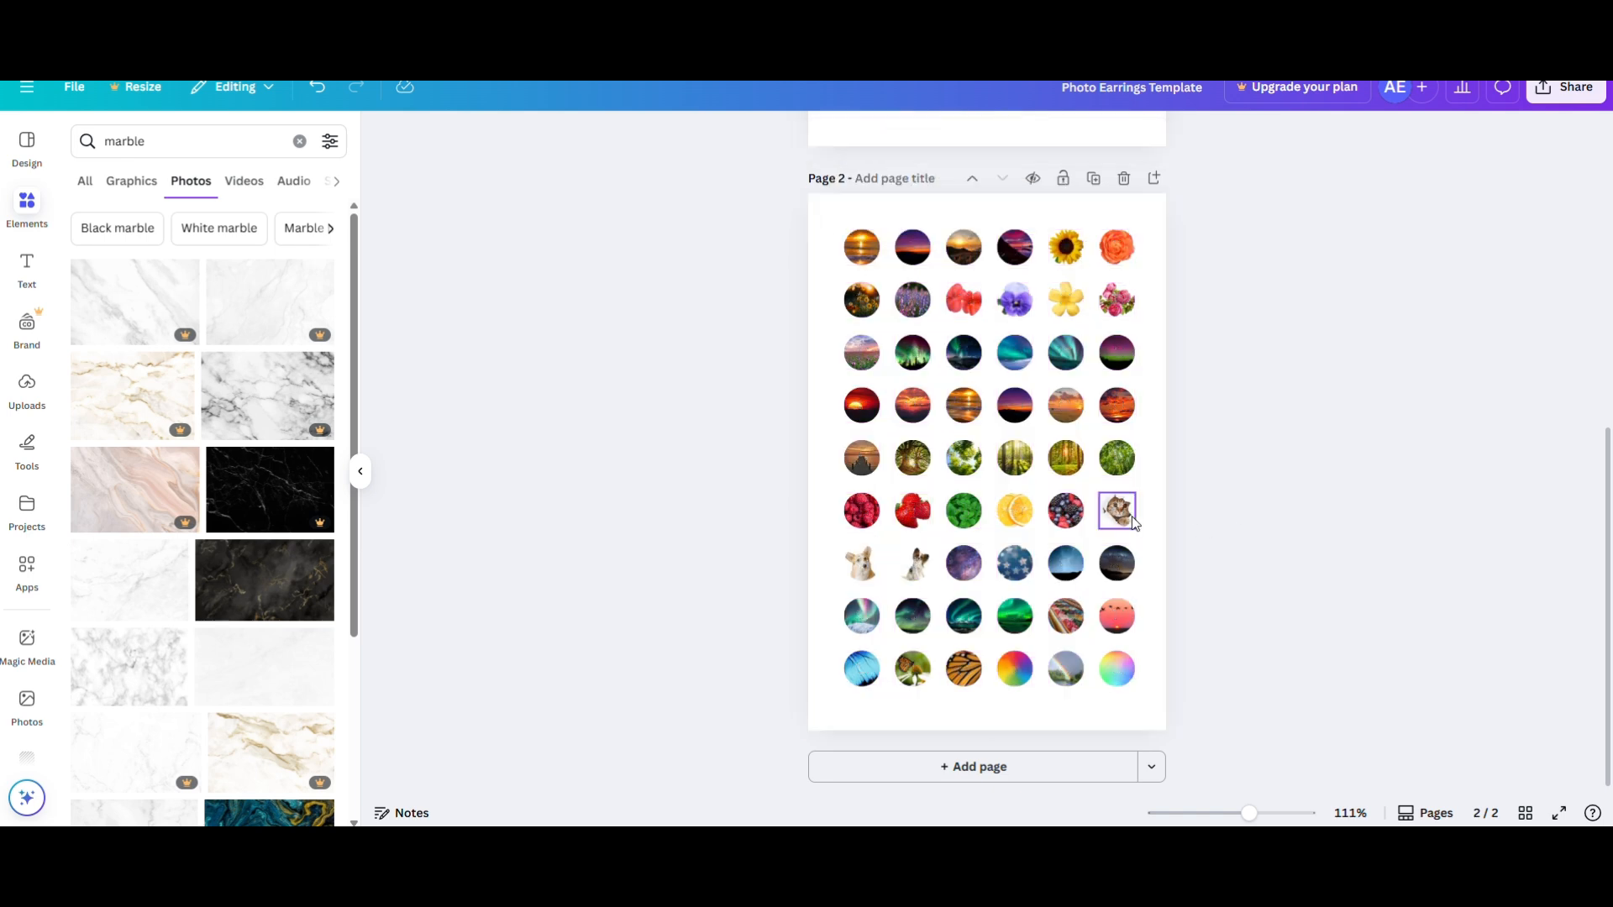
# Step: Compare the photo circles on page 1 with their counterparts on page 2
pyautogui.scroll(5, 1151, 538)
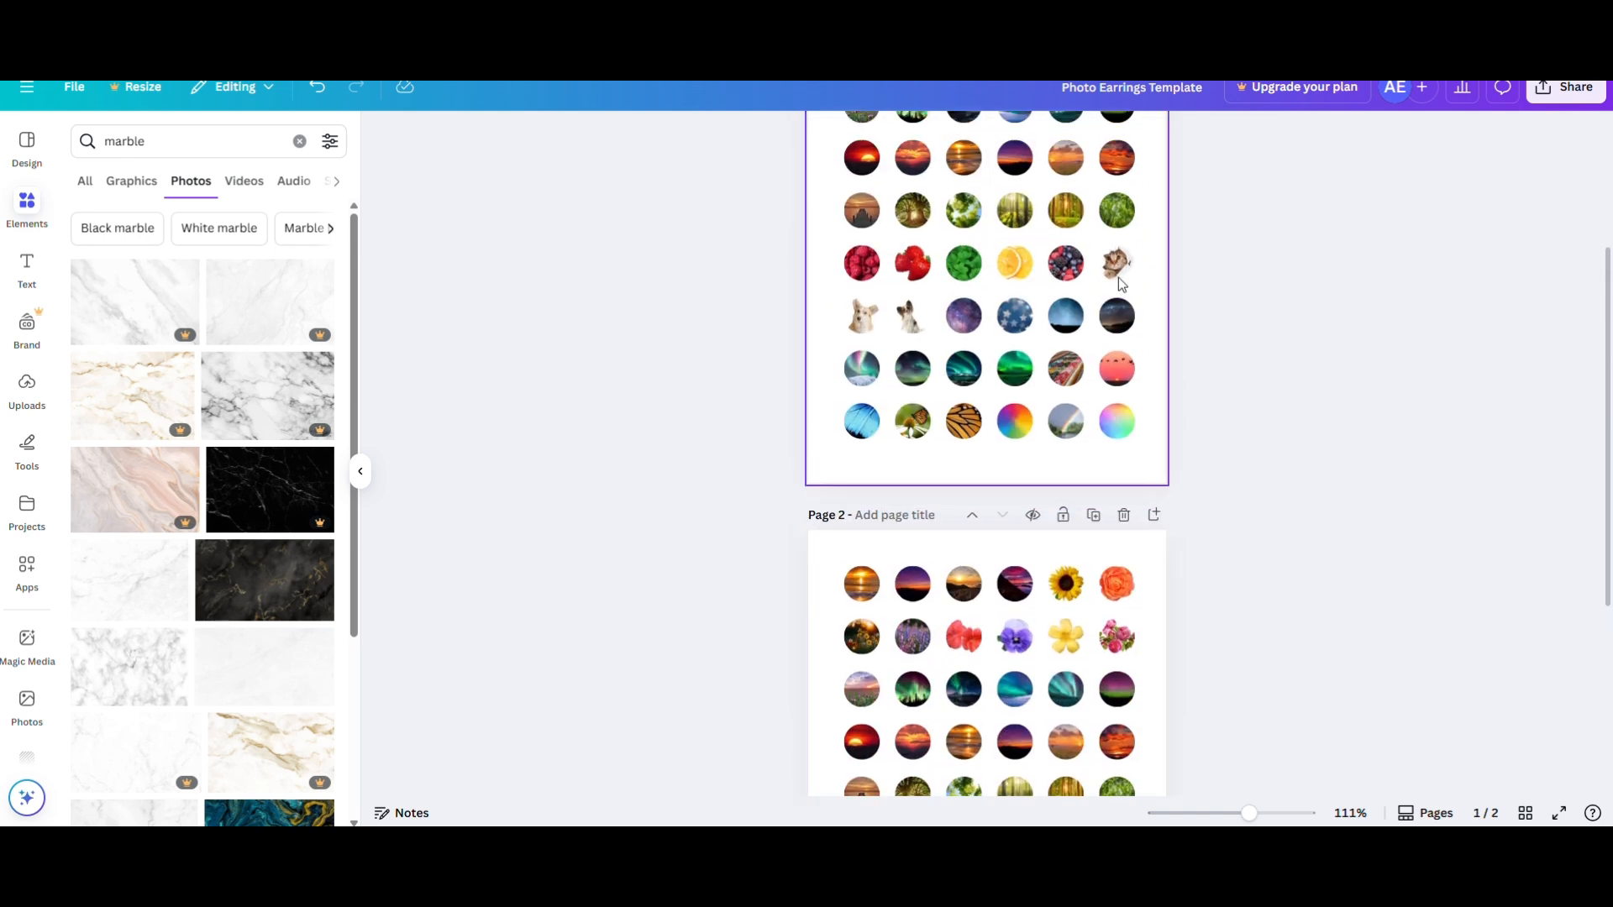
pyautogui.scroll(-3, 1212, 435)
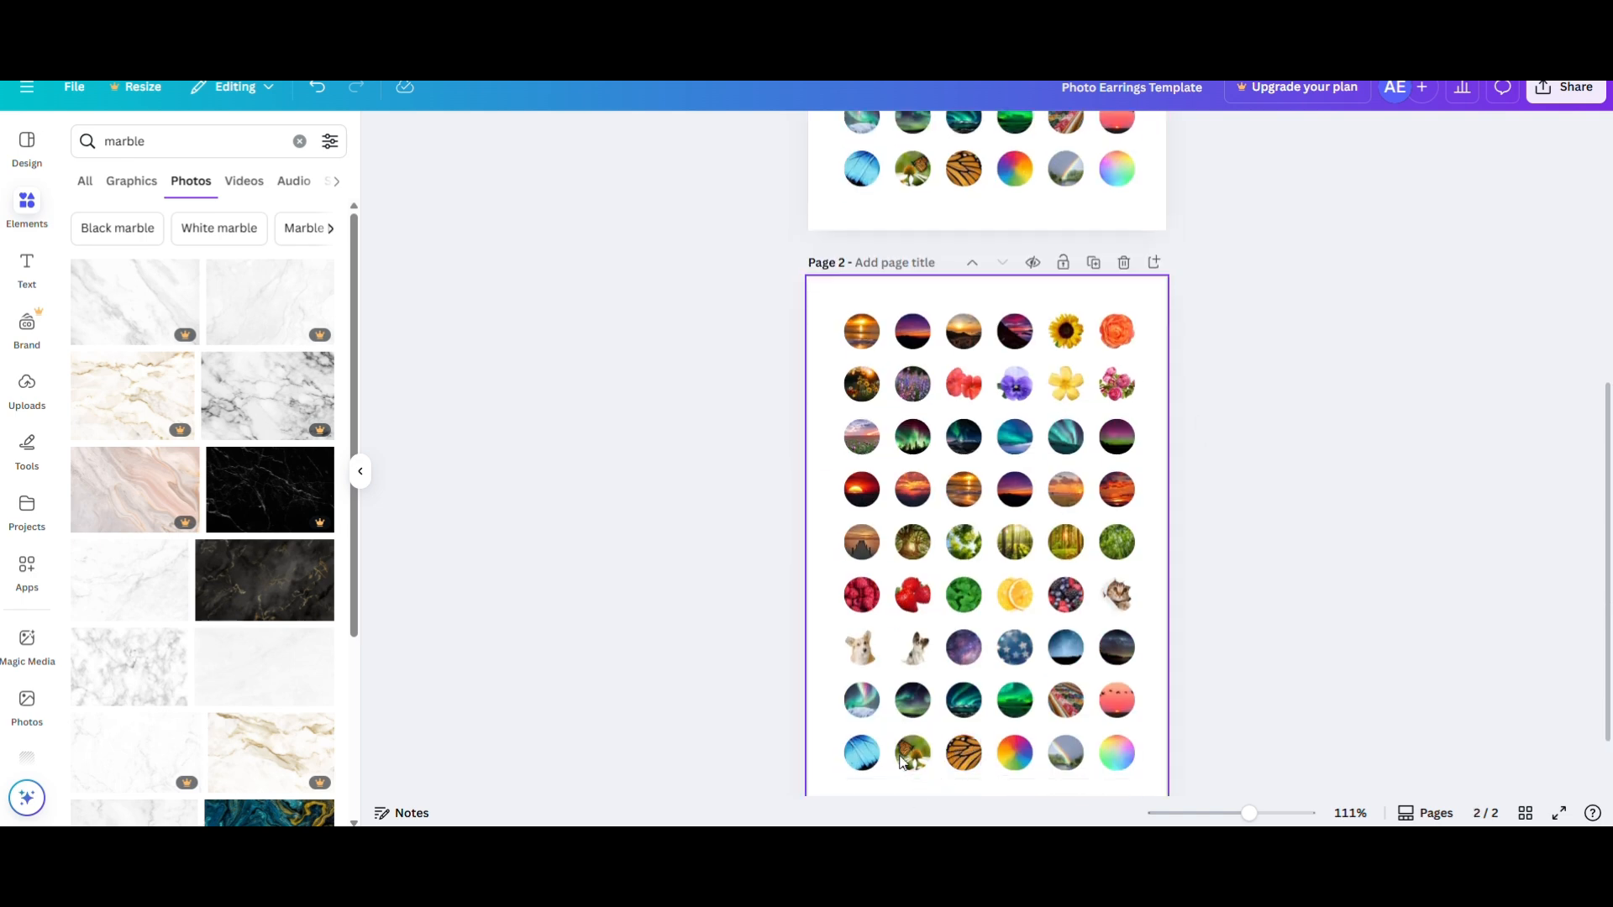
pyautogui.scroll(5, 1001, 732)
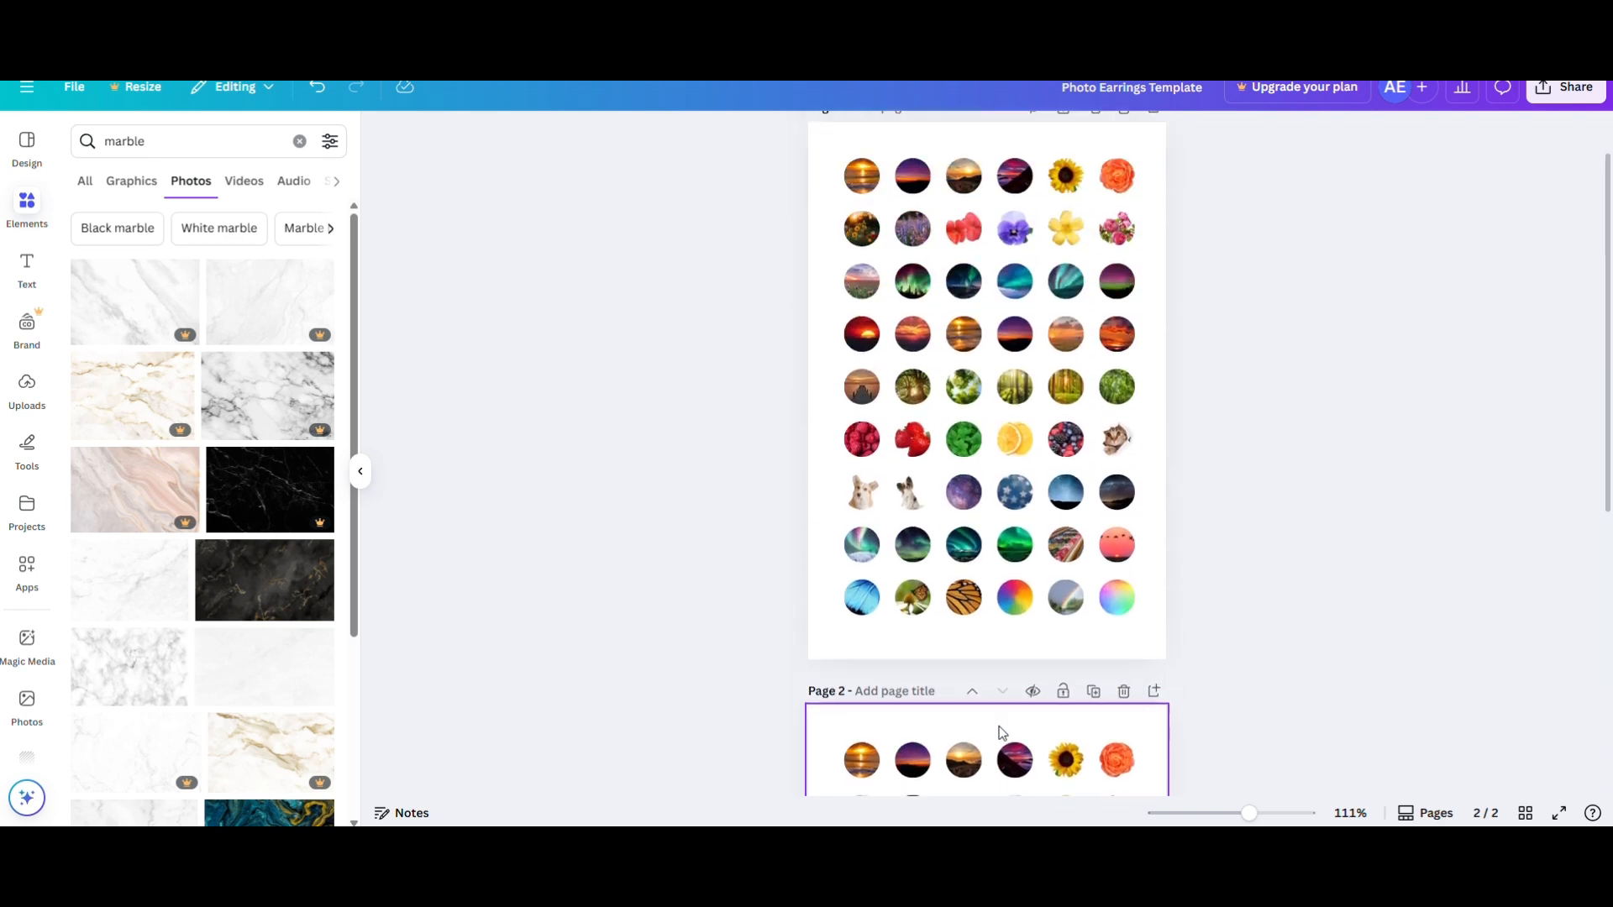
pyautogui.scroll(1, 1001, 732)
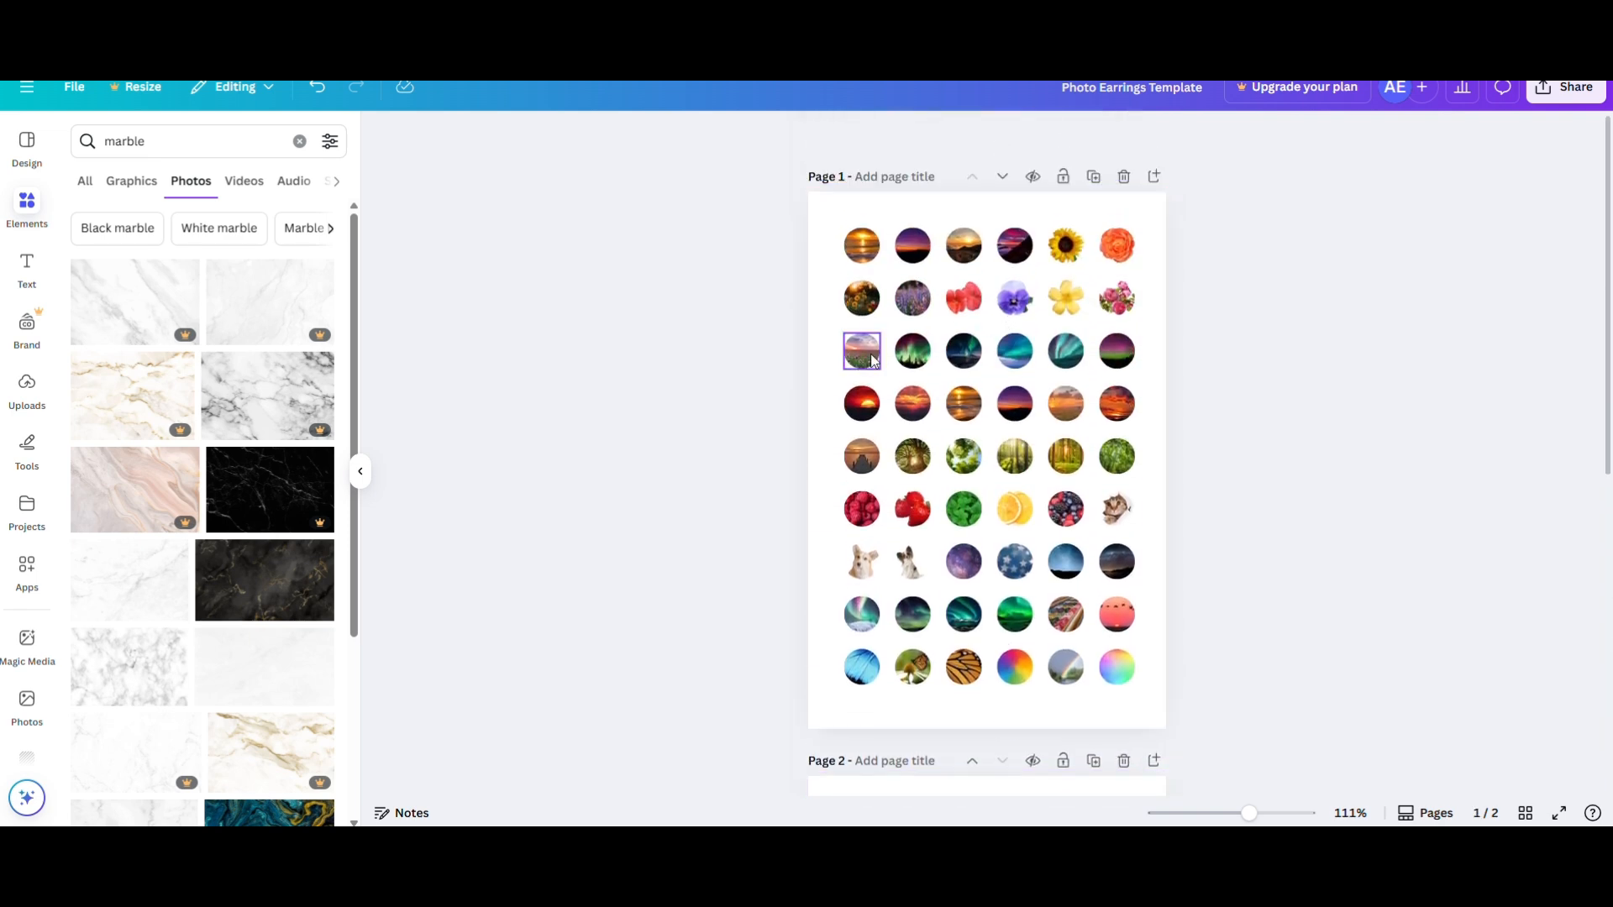
pyautogui.scroll(-4, 1083, 361)
pyautogui.scroll(-3, 1083, 360)
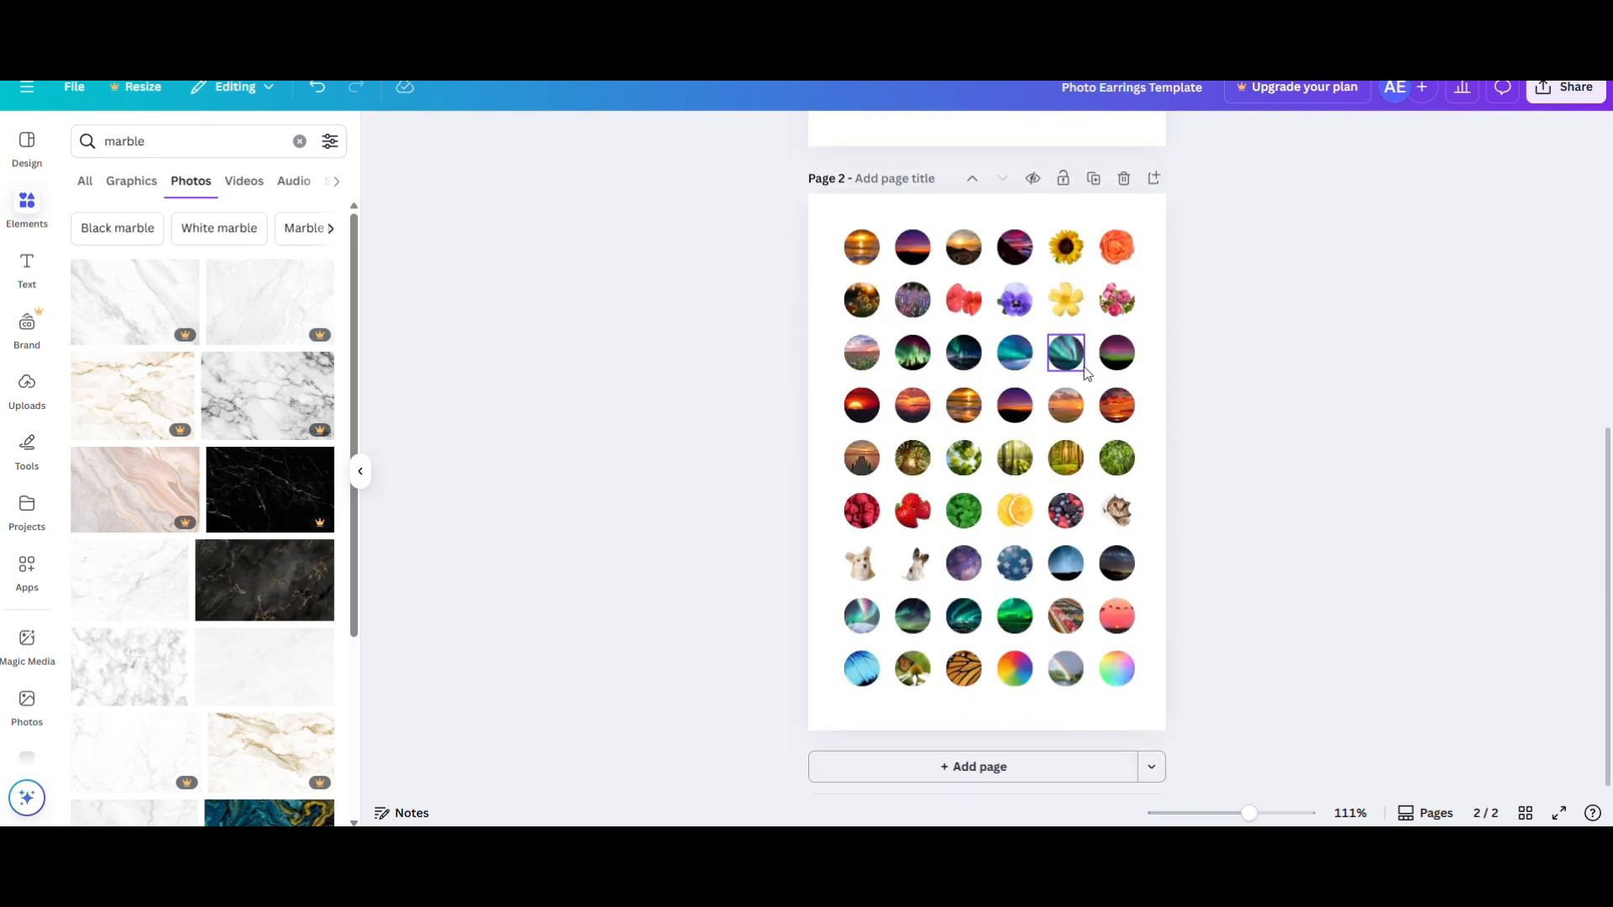
pyautogui.scroll(7, 1217, 460)
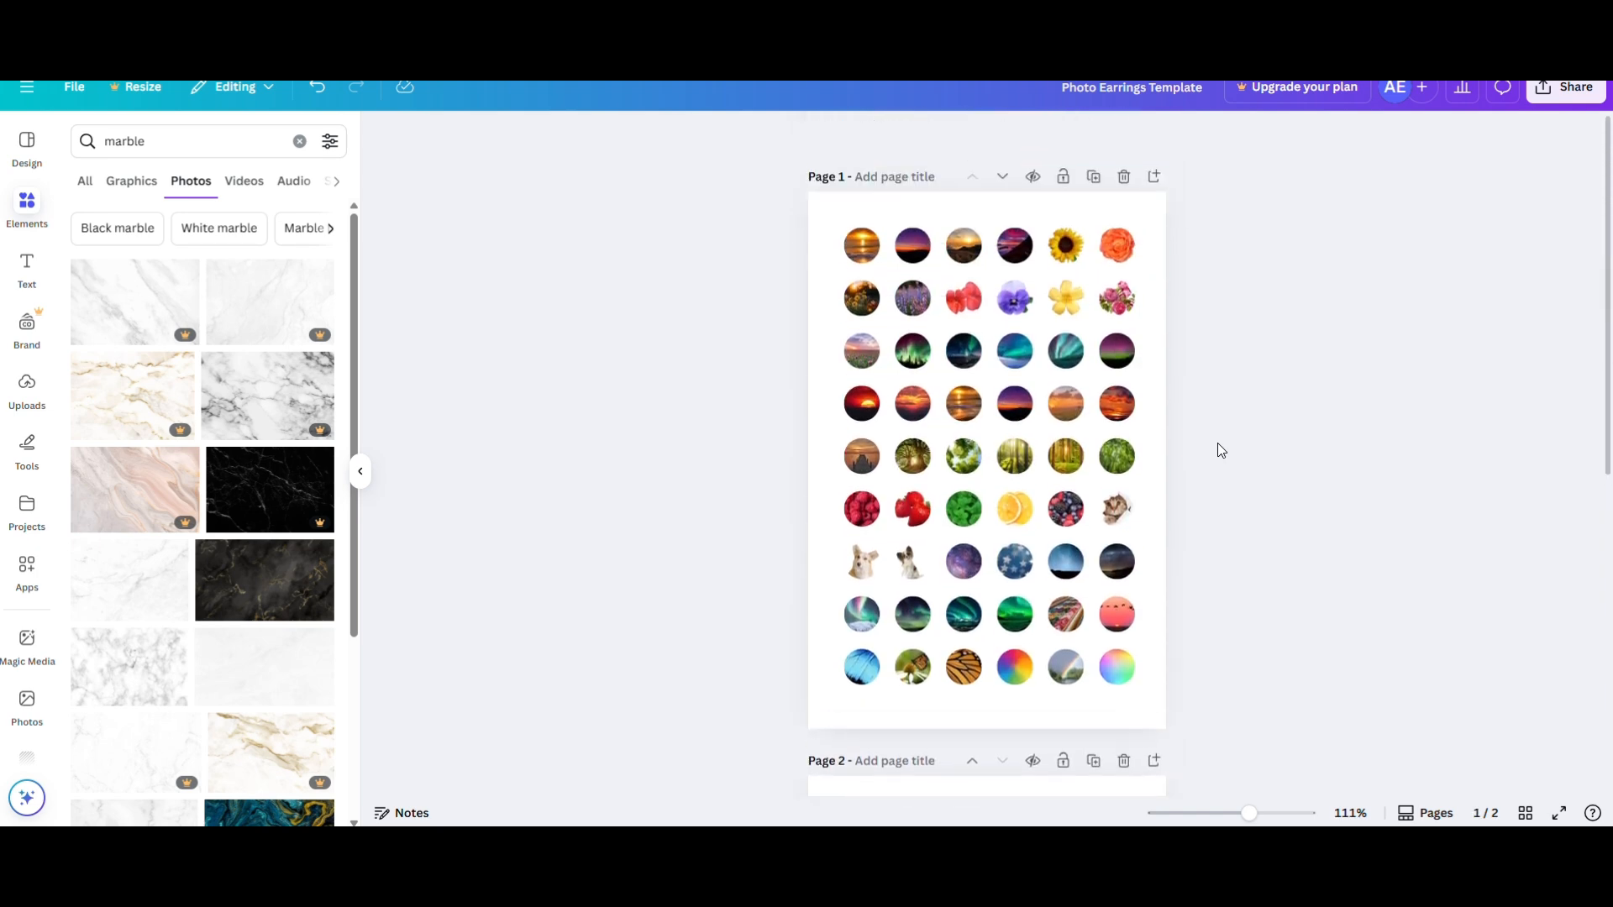
# Step: Download pages 1–2 of the design as PNG at size 1 and dismiss the download notice
pyautogui.click(1567, 96)
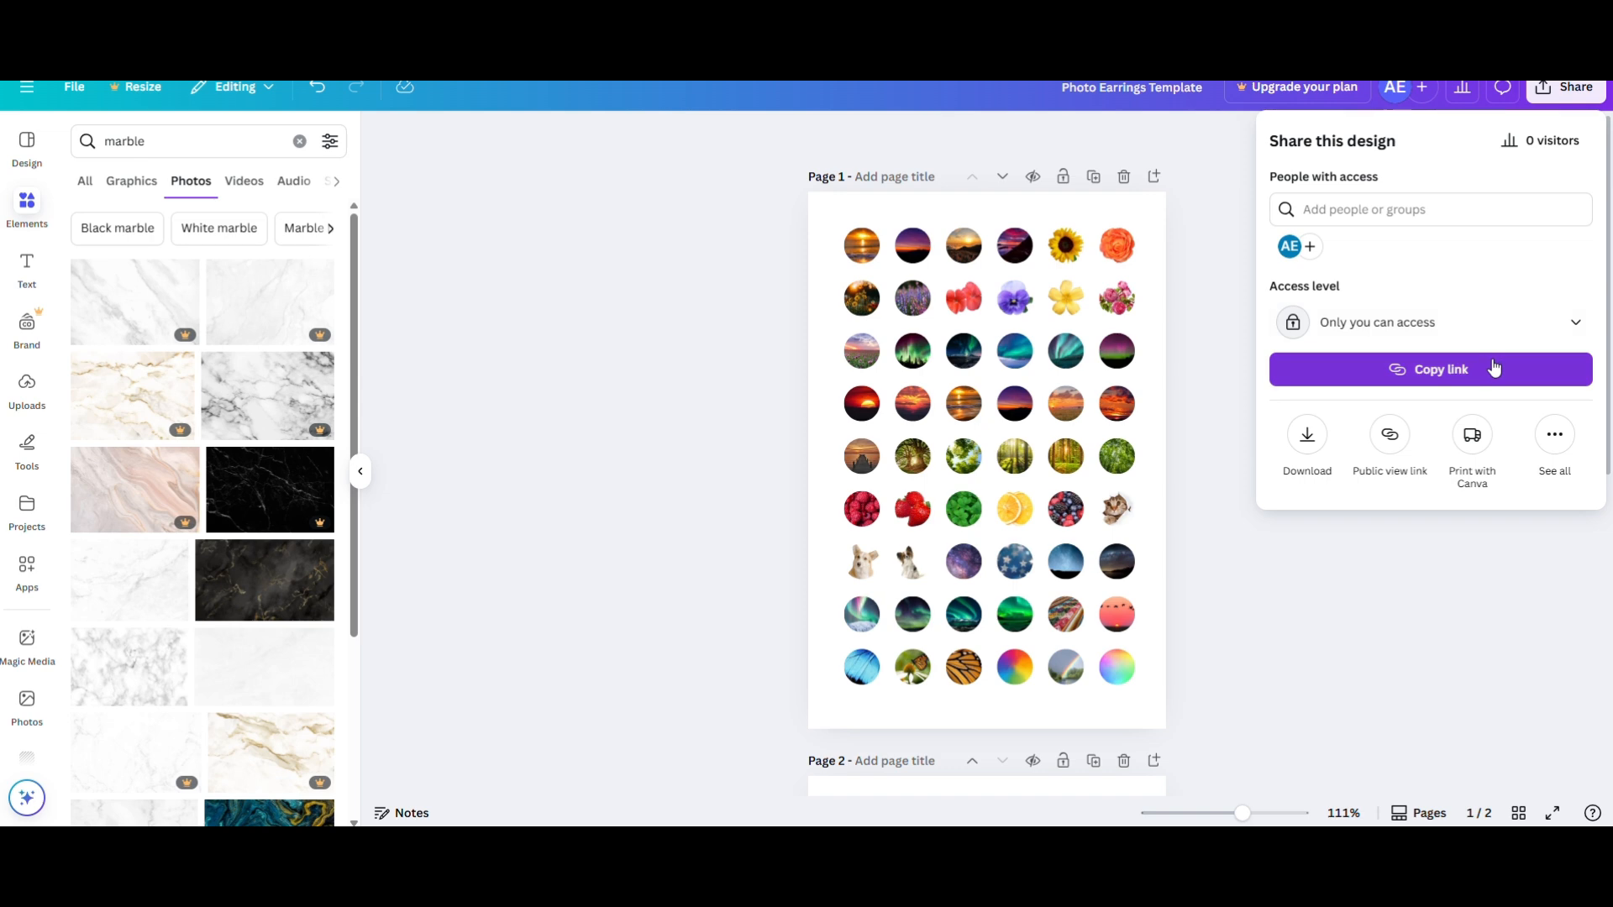
pyautogui.click(1306, 437)
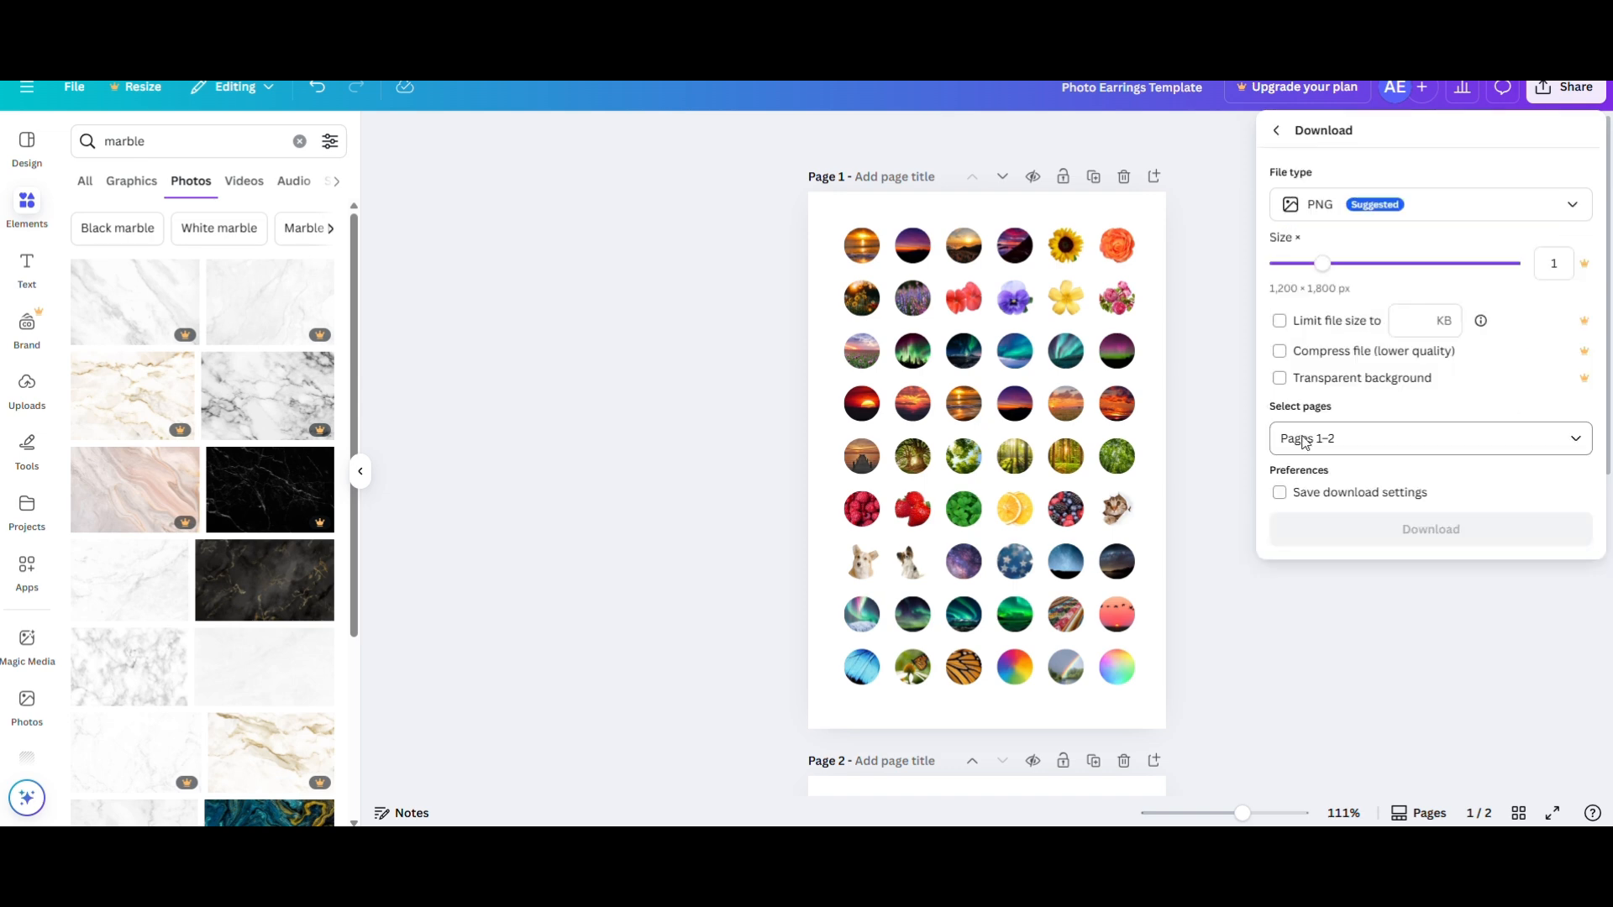
pyautogui.click(1432, 215)
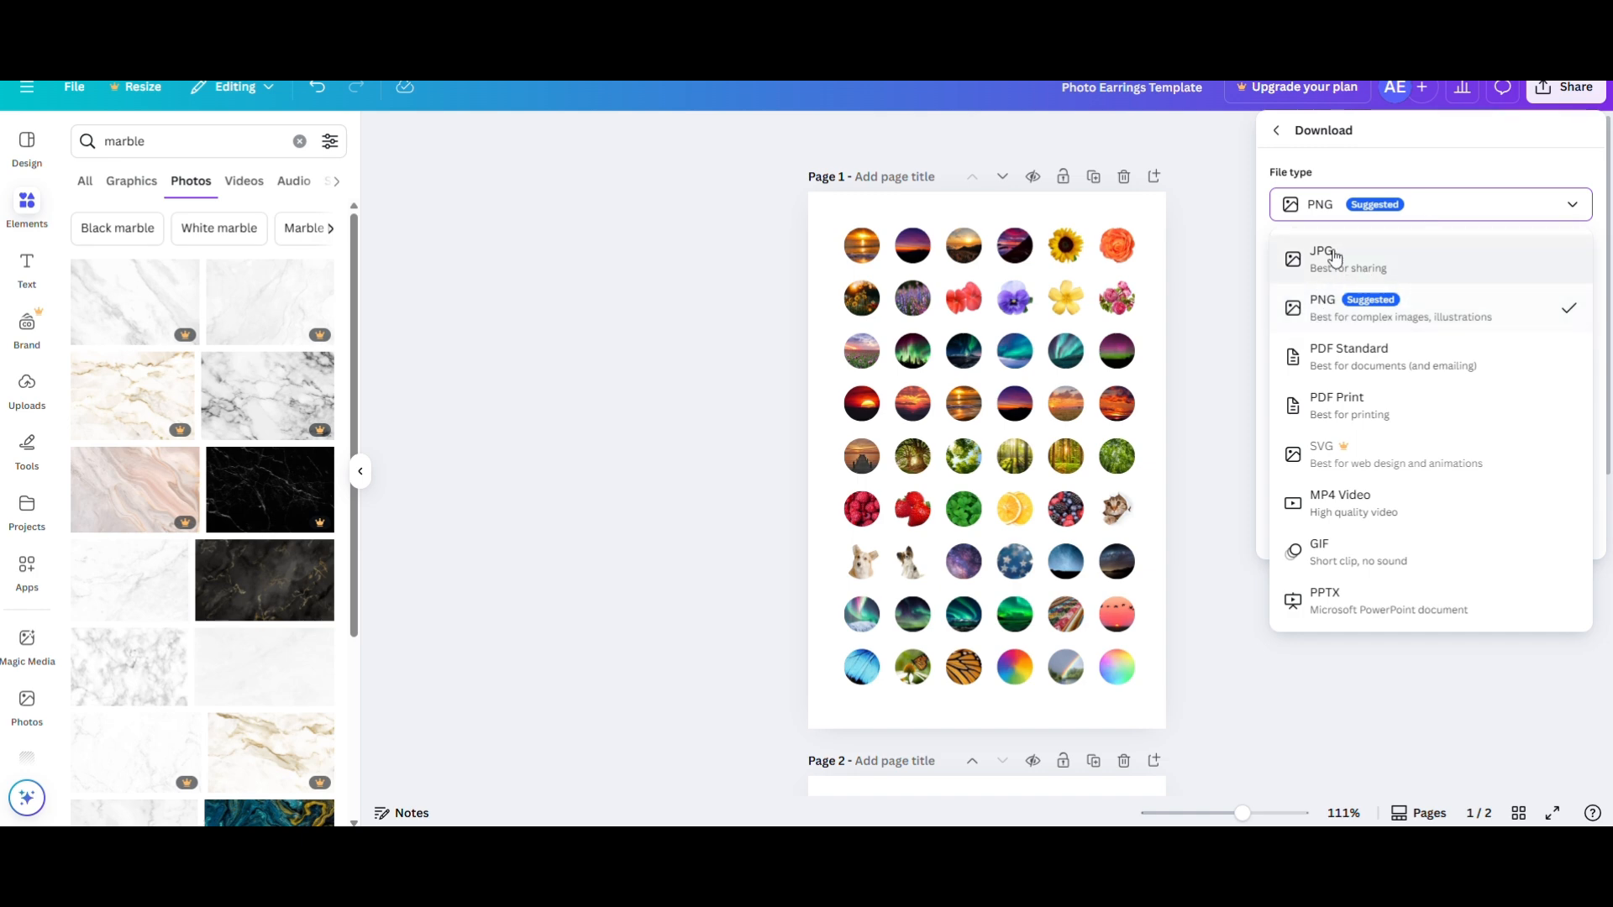
pyautogui.click(1539, 204)
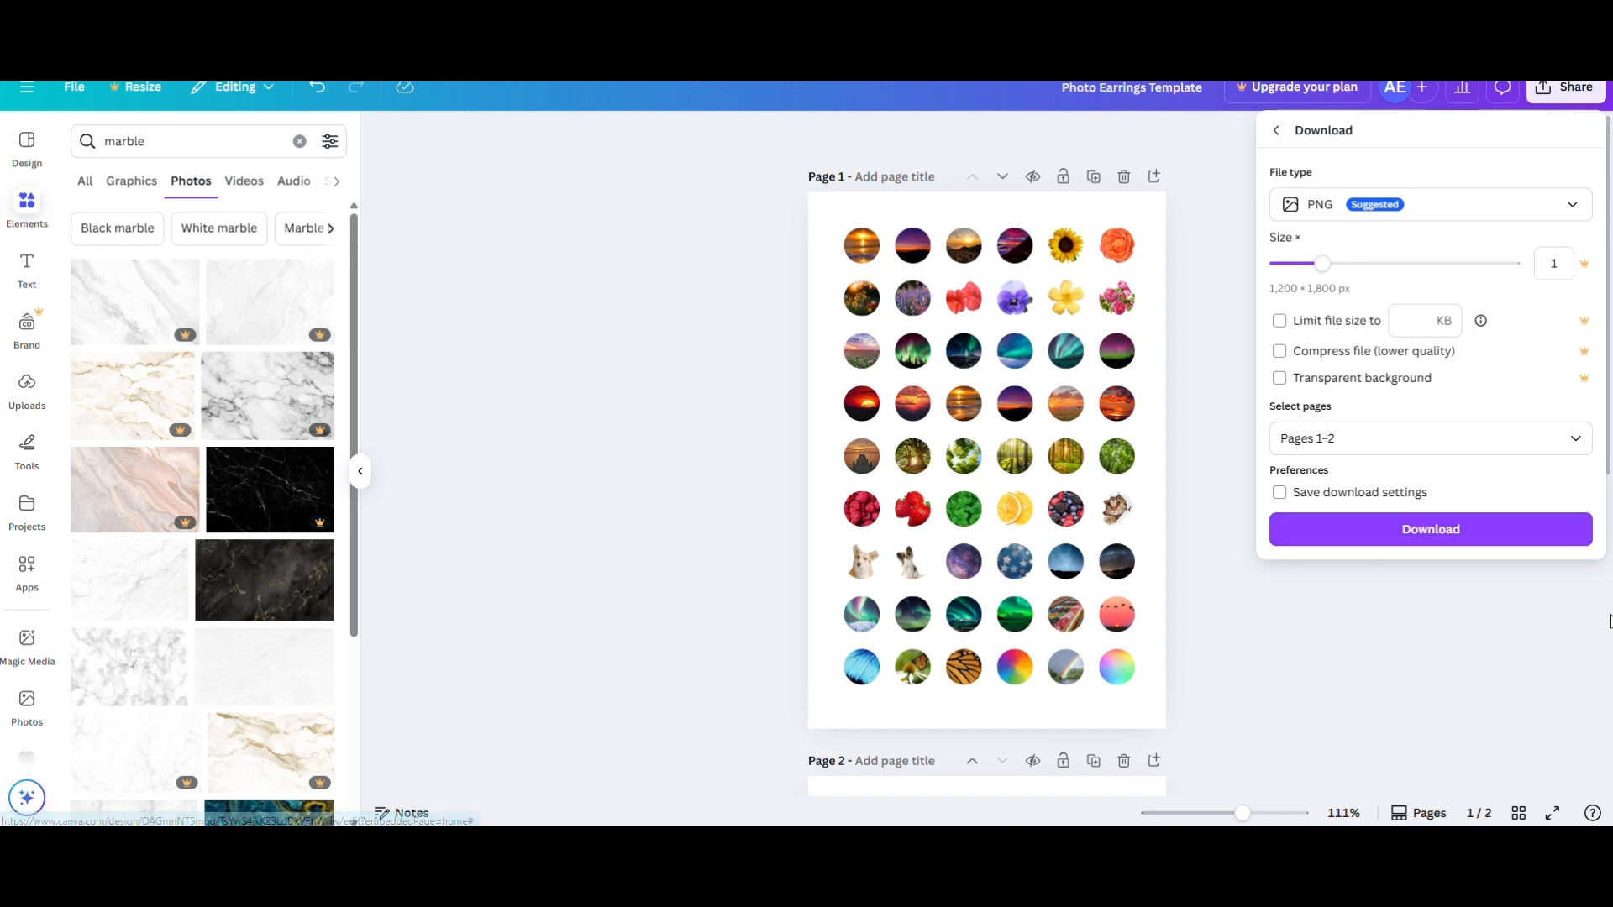
pyautogui.click(1438, 536)
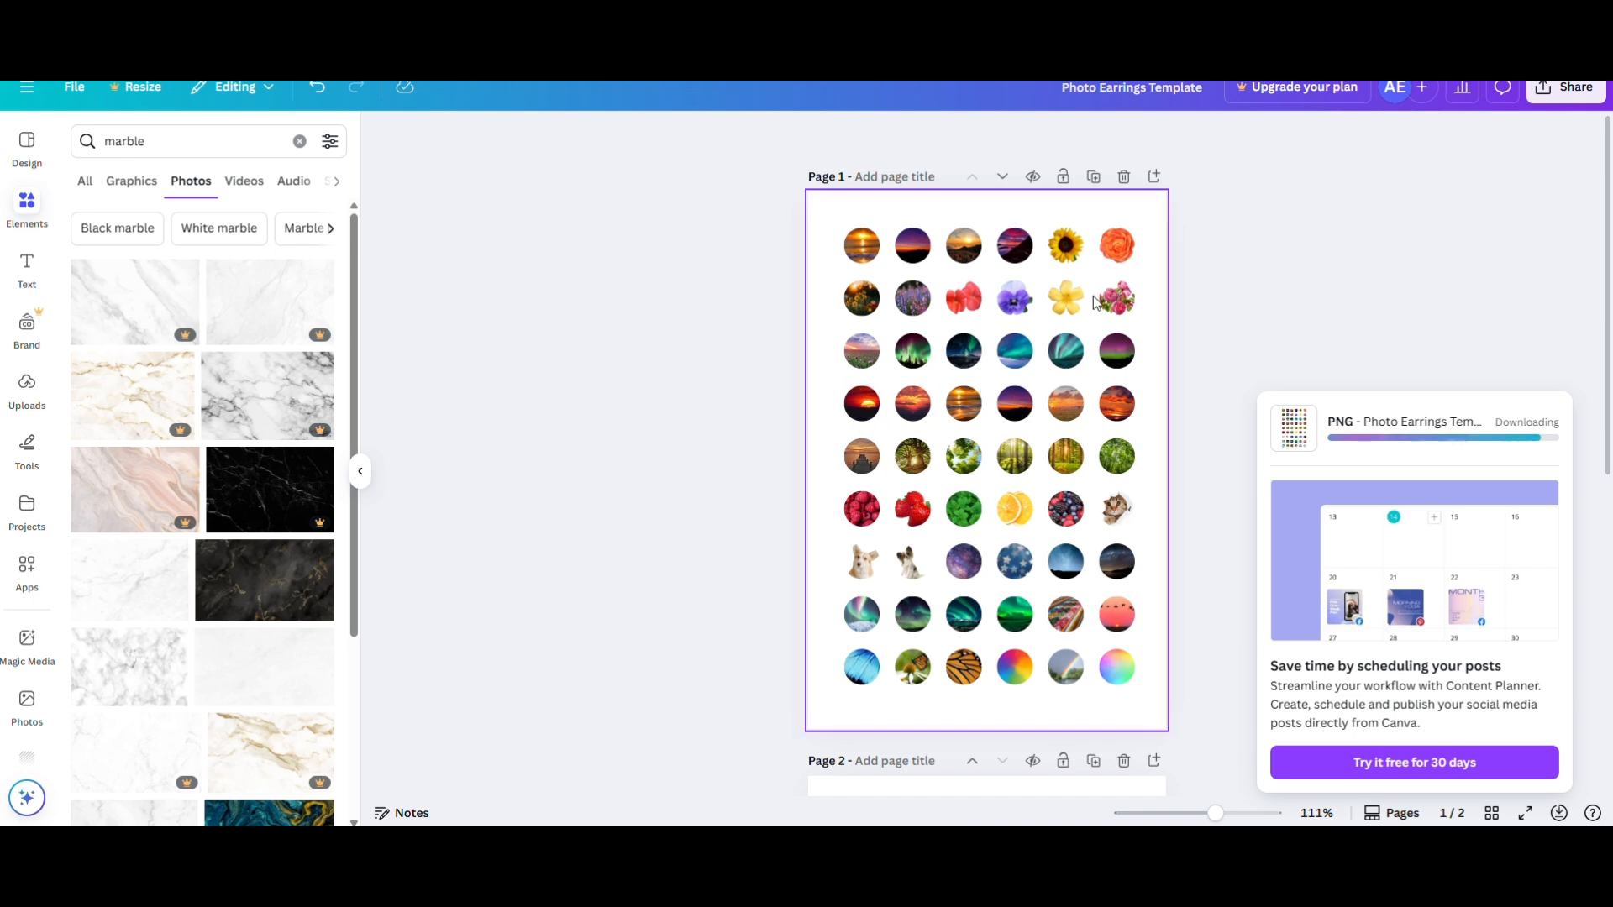
pyautogui.click(1348, 233)
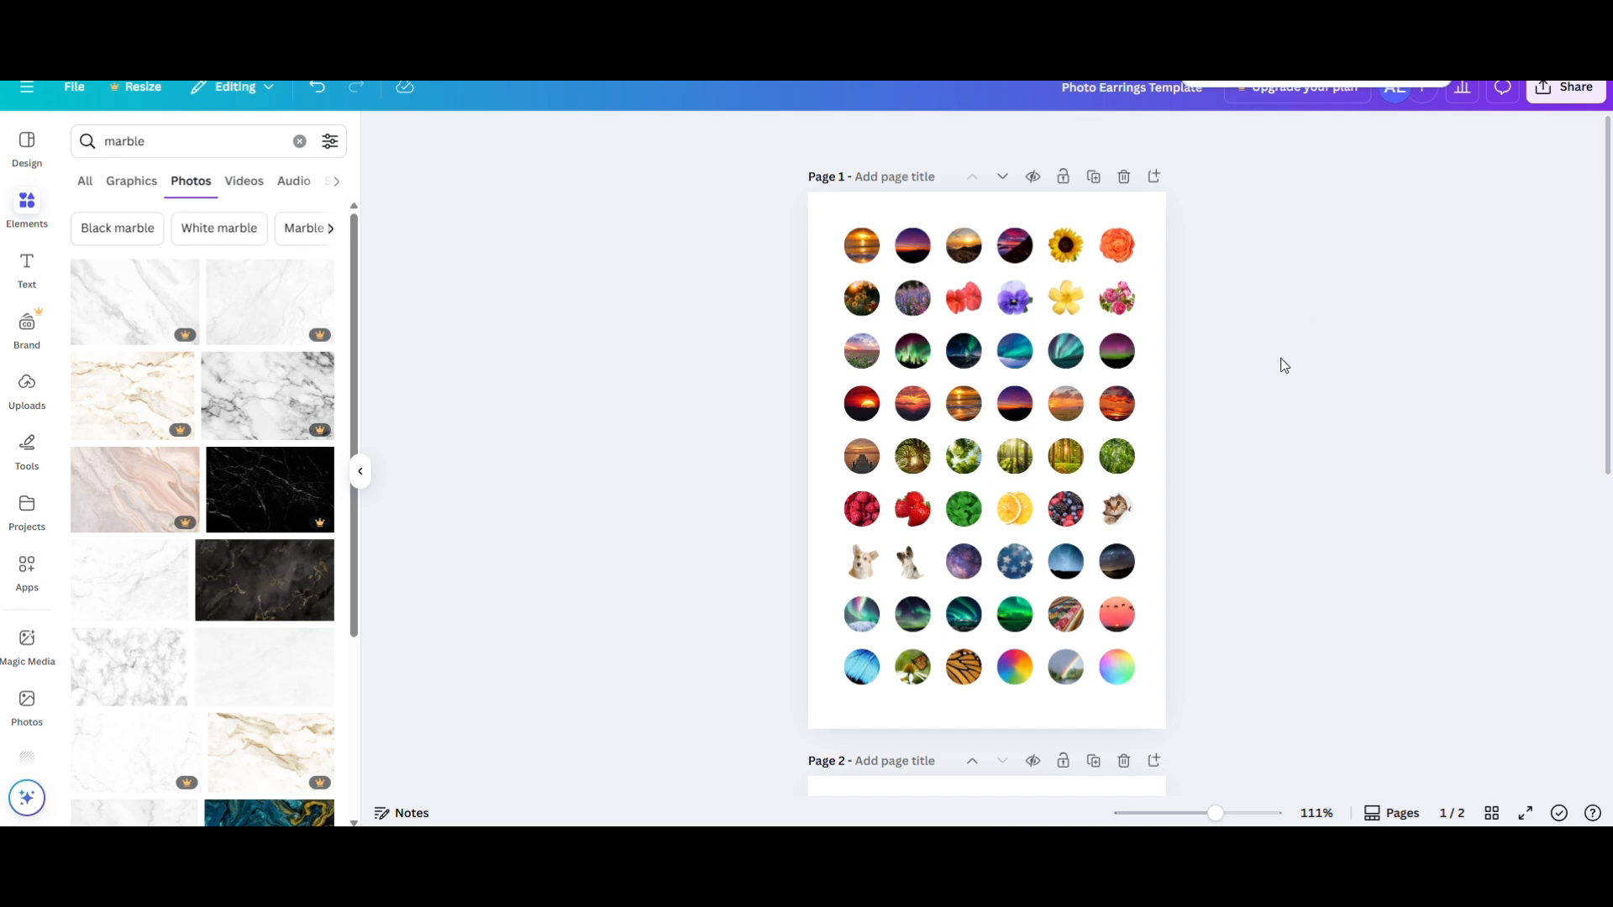
pyautogui.scroll(-5, 1291, 340)
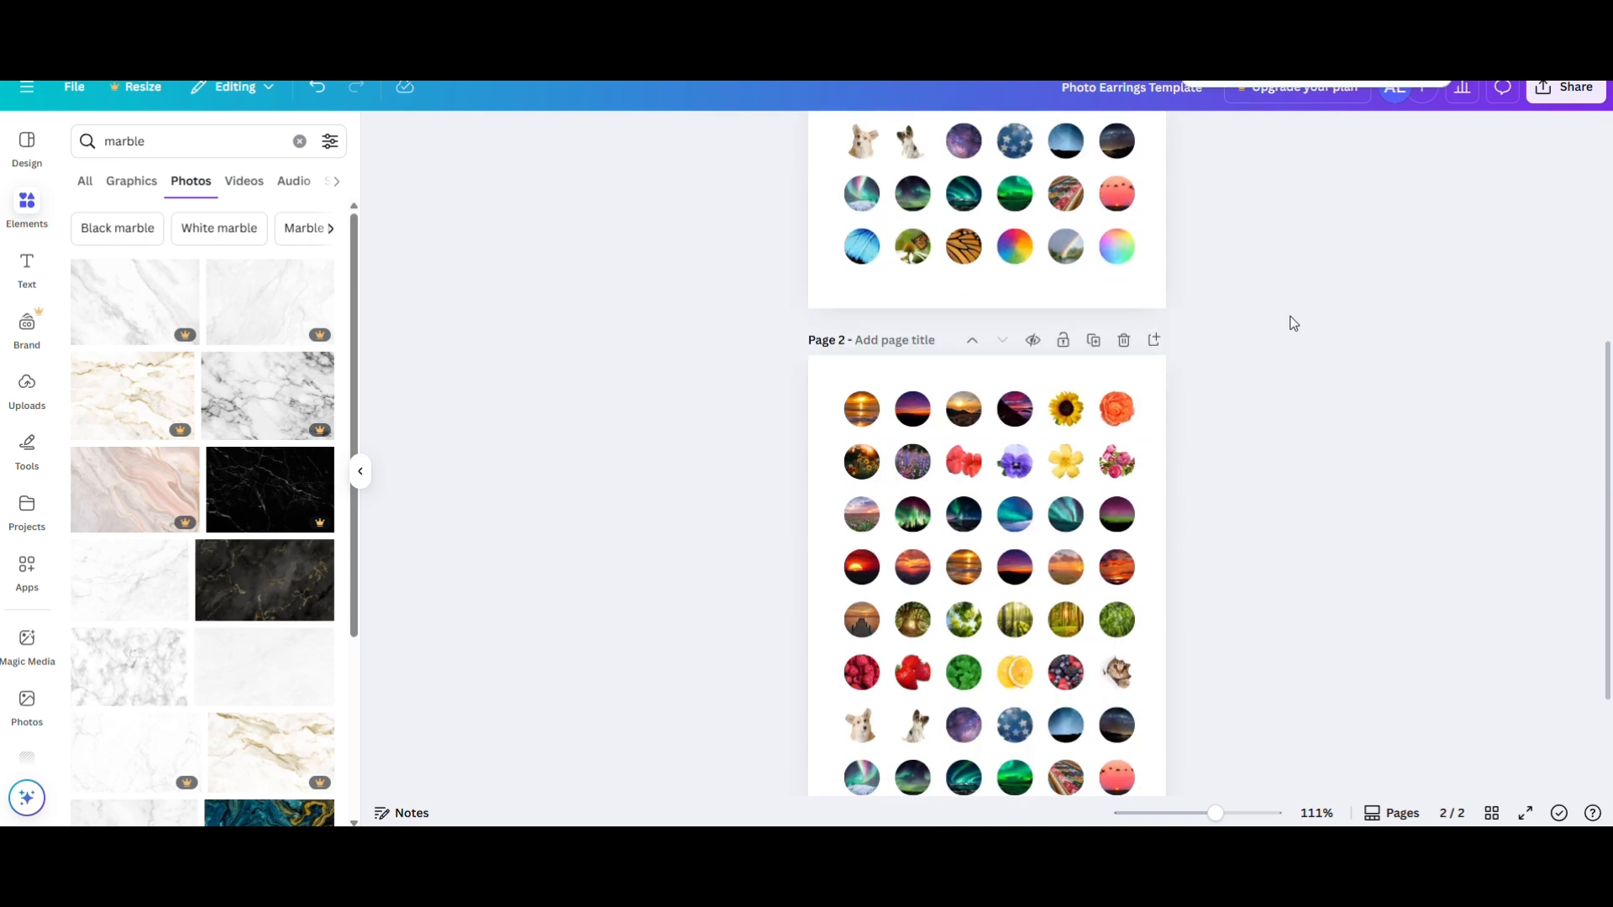
pyautogui.scroll(5, 1291, 322)
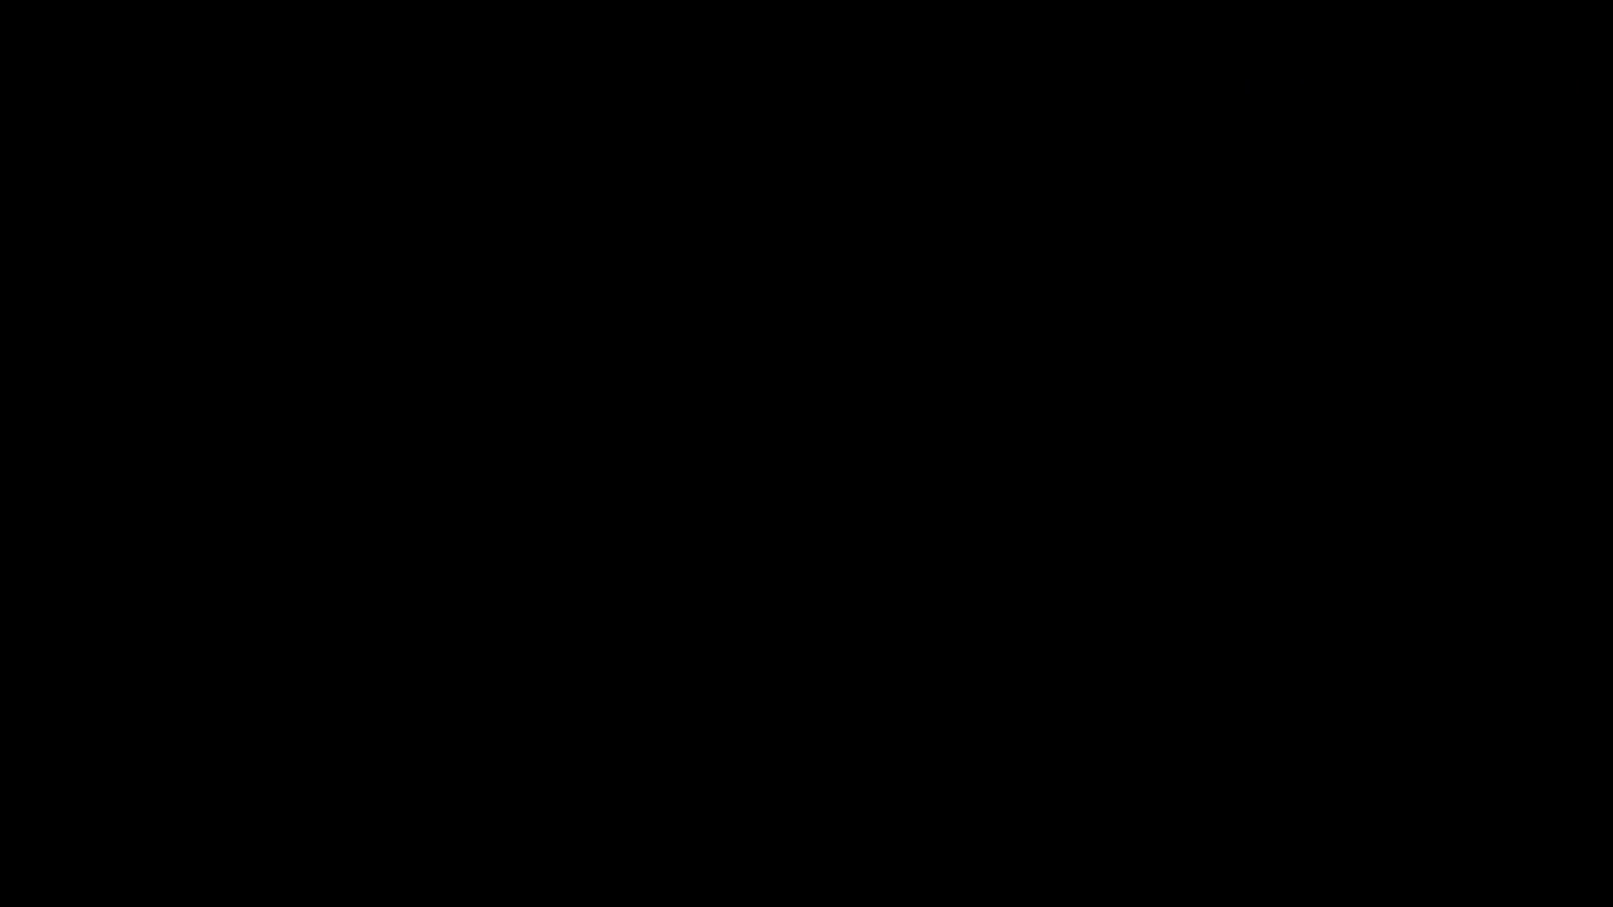